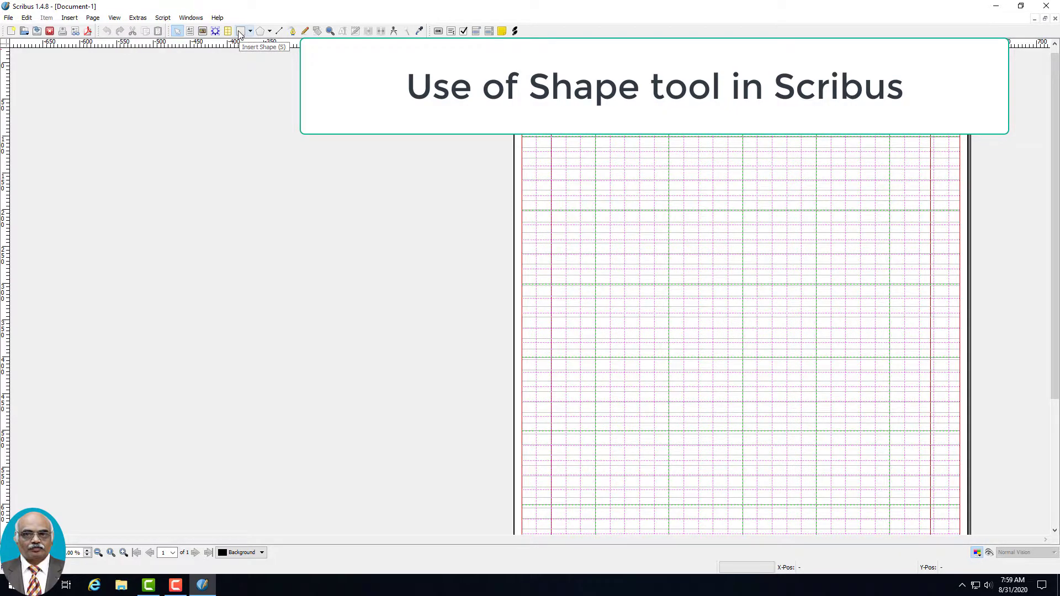
# Magnify the screen to 200% and examine the preset shapes under Default Shapes, Arrows, Flow Chart, Jigsaw and Specials.
pyautogui.press('super+plus')
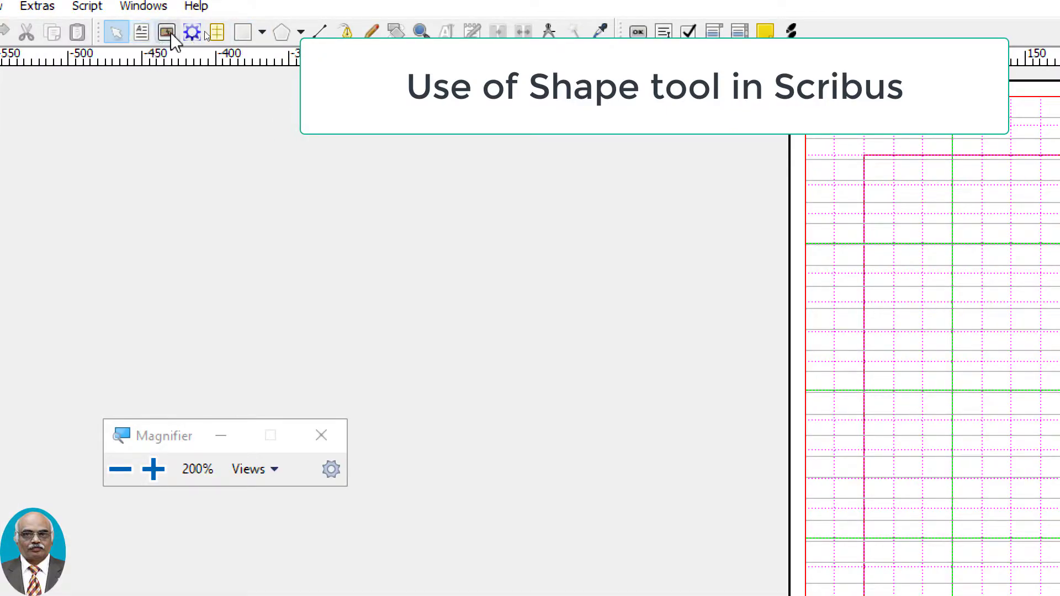
pyautogui.click(263, 32)
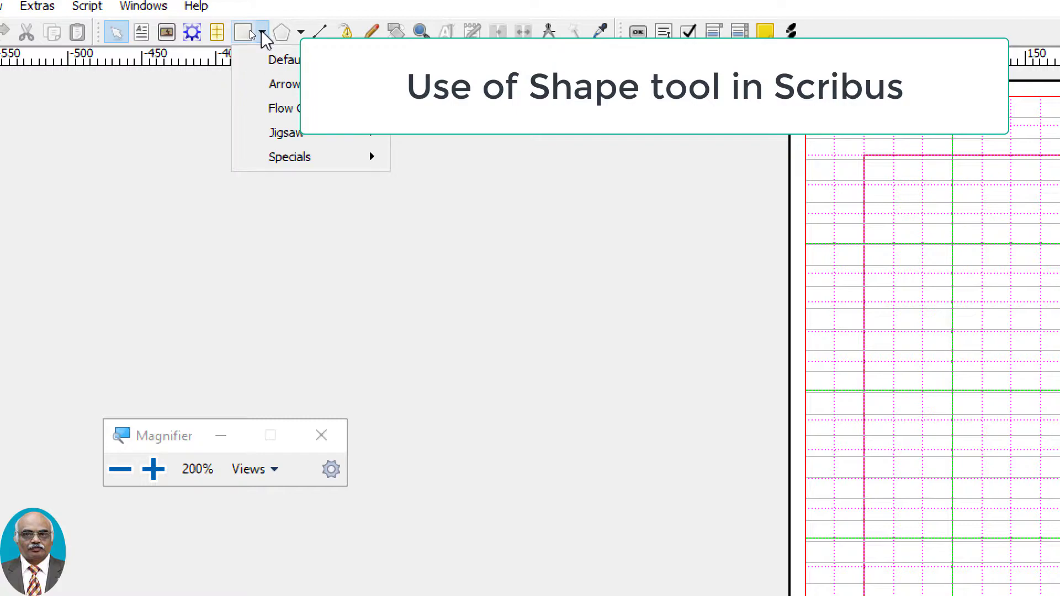
pyautogui.moveTo(286, 49)
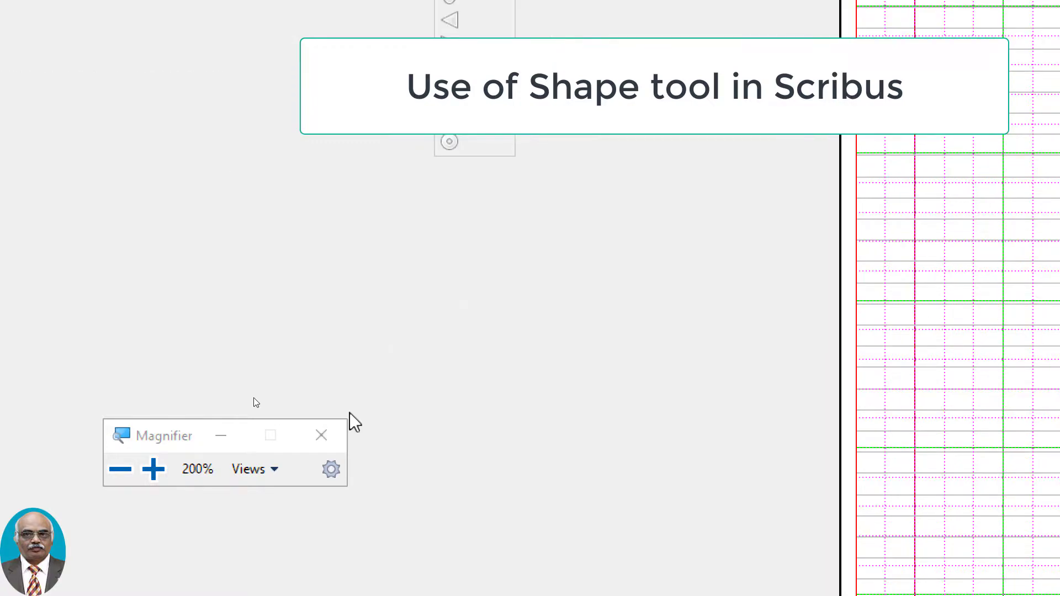
pyautogui.click(222, 436)
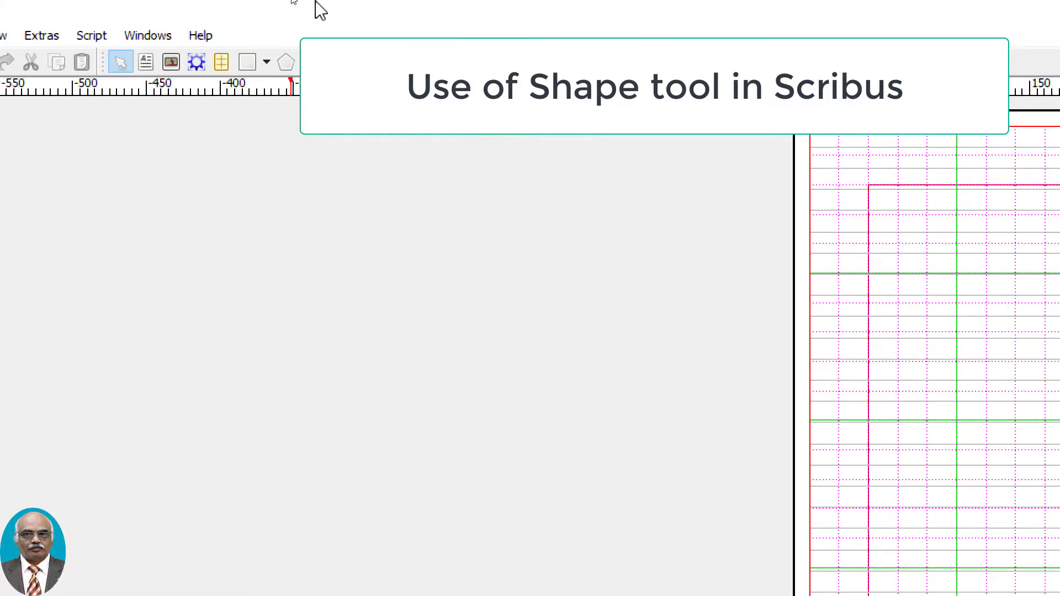
pyautogui.click(268, 64)
pyautogui.moveTo(282, 95)
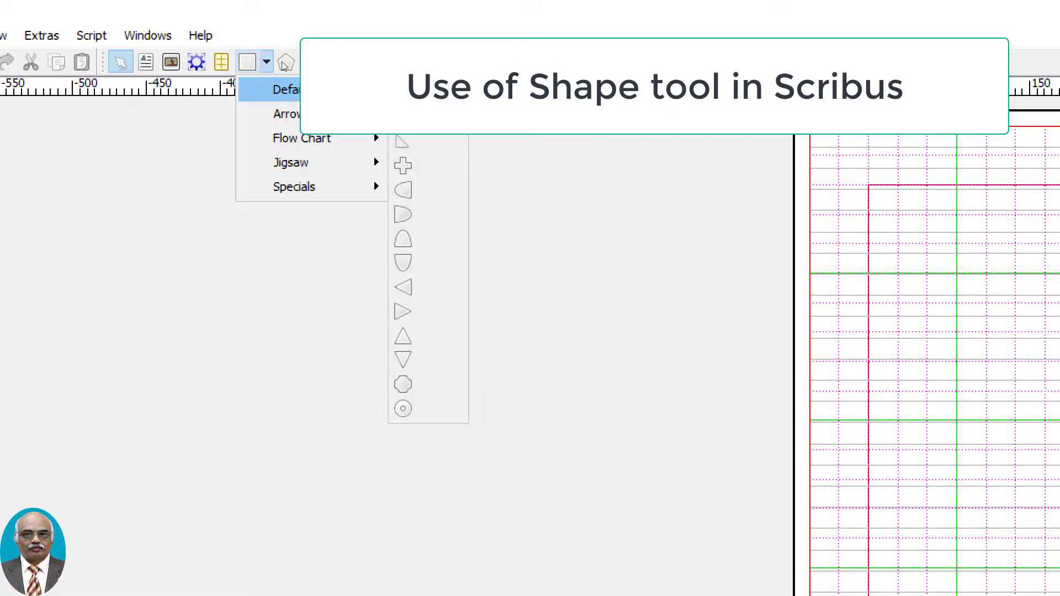
pyautogui.moveTo(287, 113)
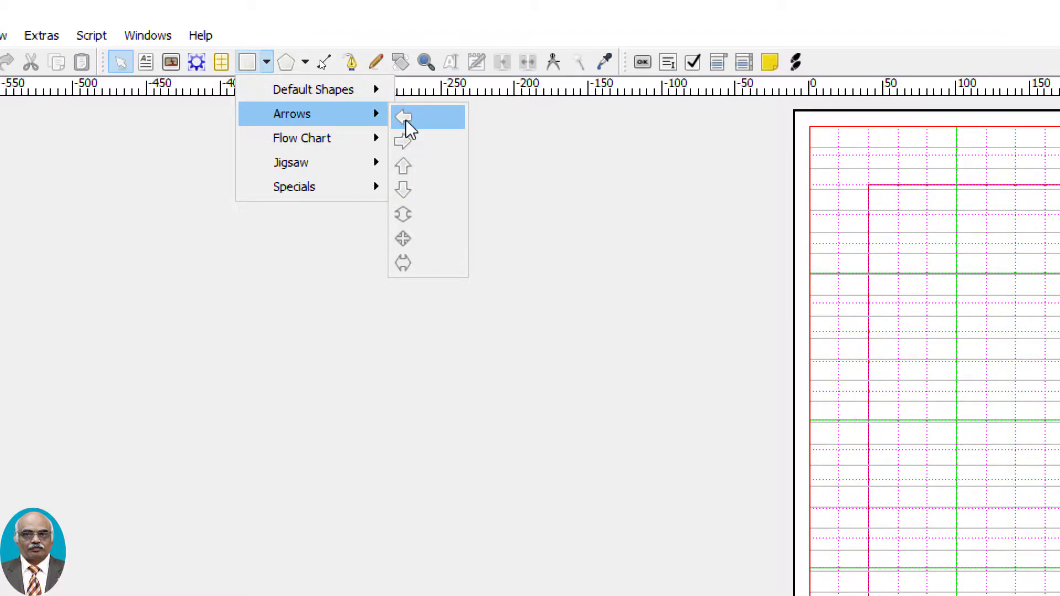
pyautogui.moveTo(344, 148)
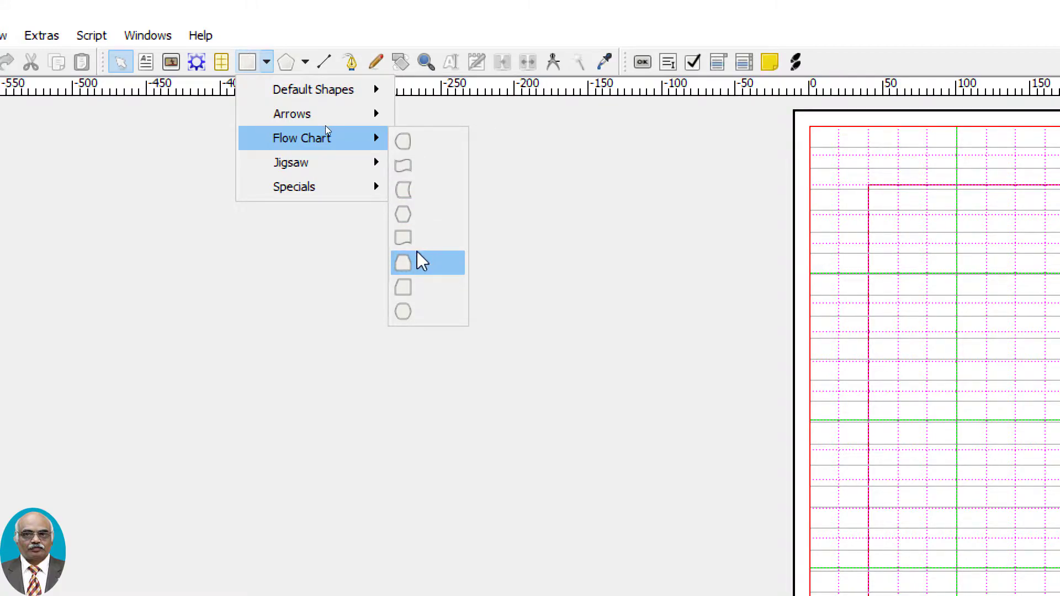
pyautogui.moveTo(284, 160)
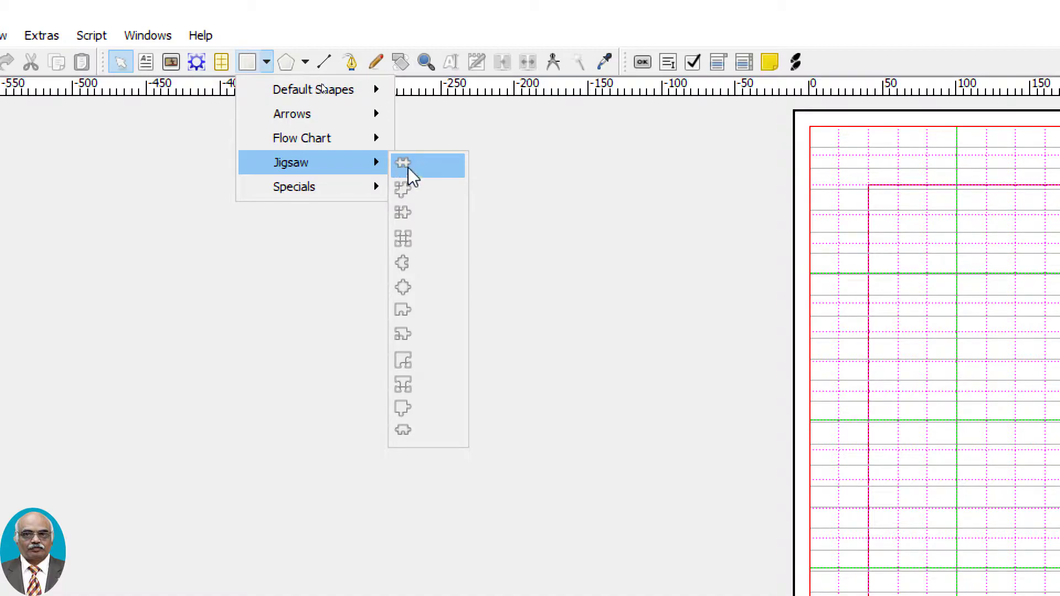
pyautogui.moveTo(378, 183)
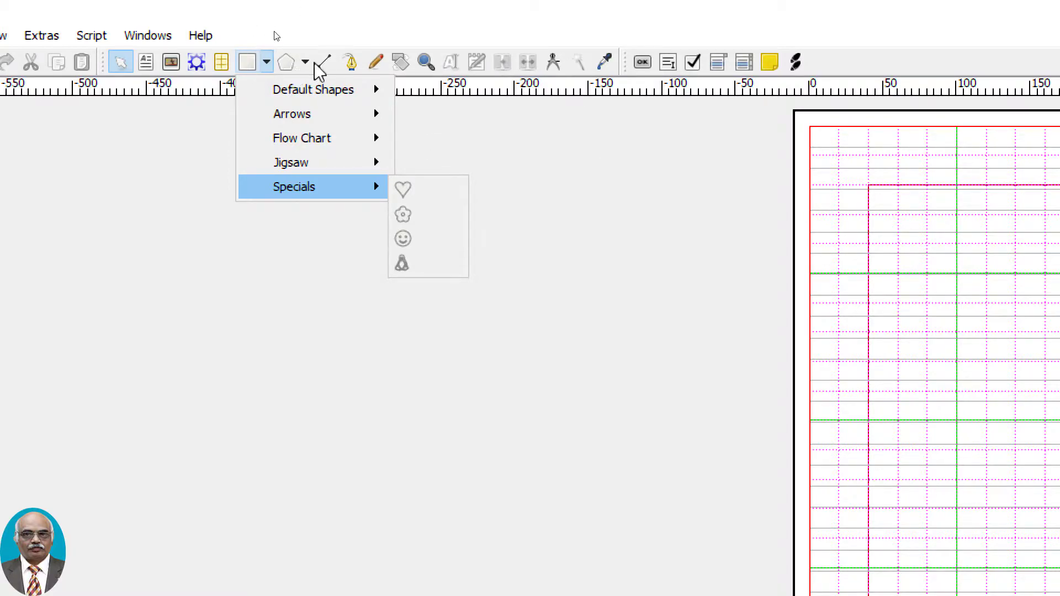
pyautogui.click(665, 196)
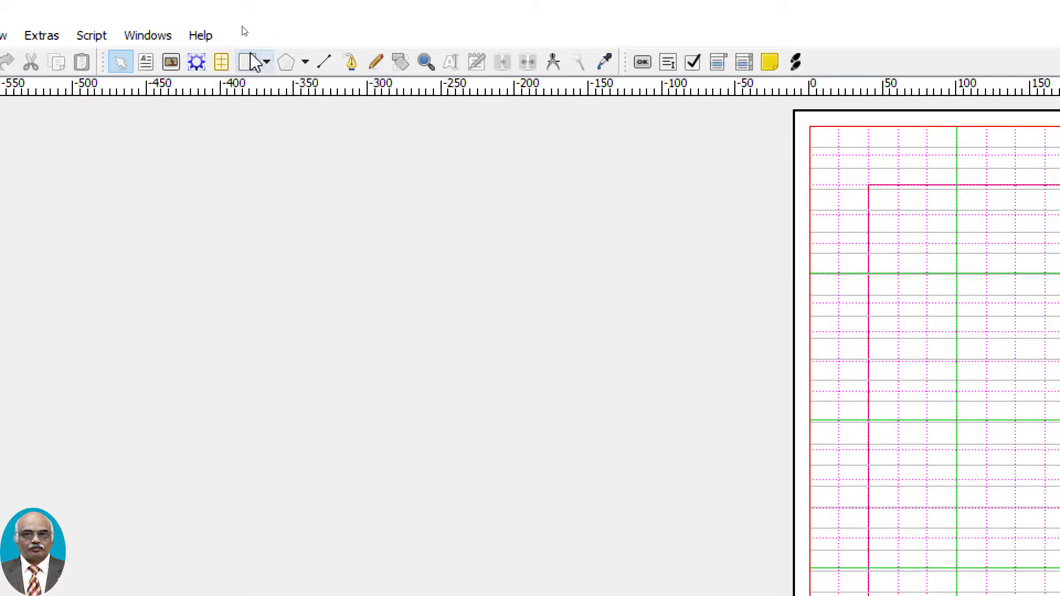
# Examine the polygon tool's corner, rotation, factor and curvature properties, leaving the settings as they are.
pyautogui.click(306, 62)
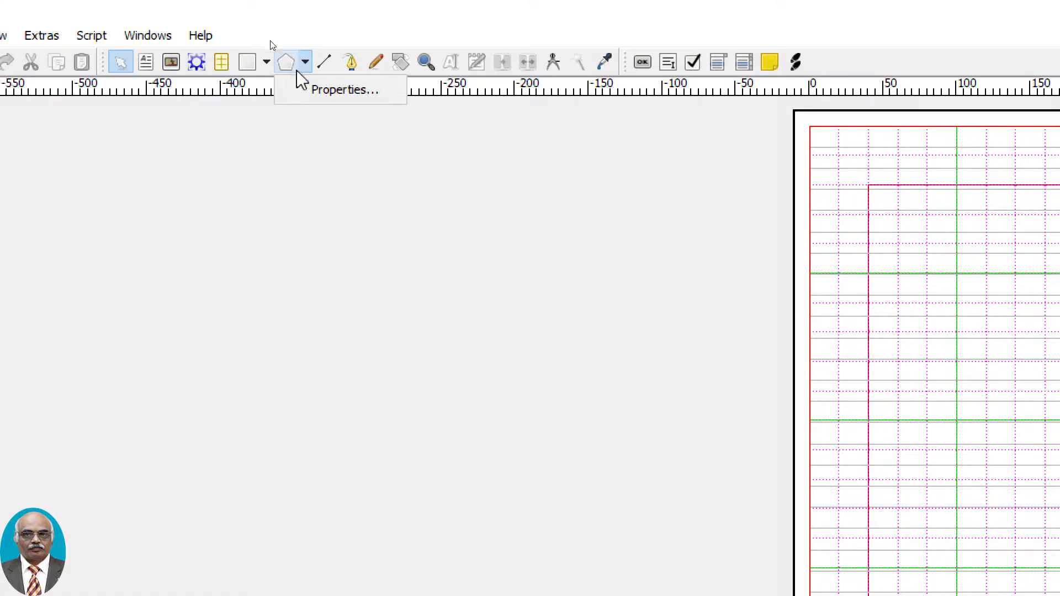
pyautogui.click(317, 91)
pyautogui.moveTo(783, 397); pyautogui.dragTo(591, 275)
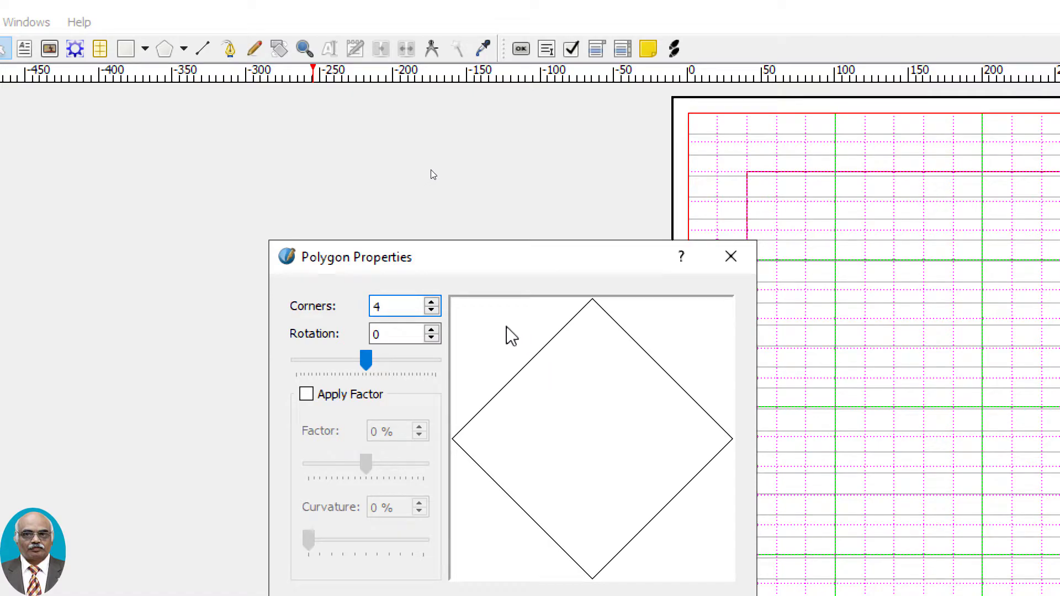
pyautogui.click(741, 259)
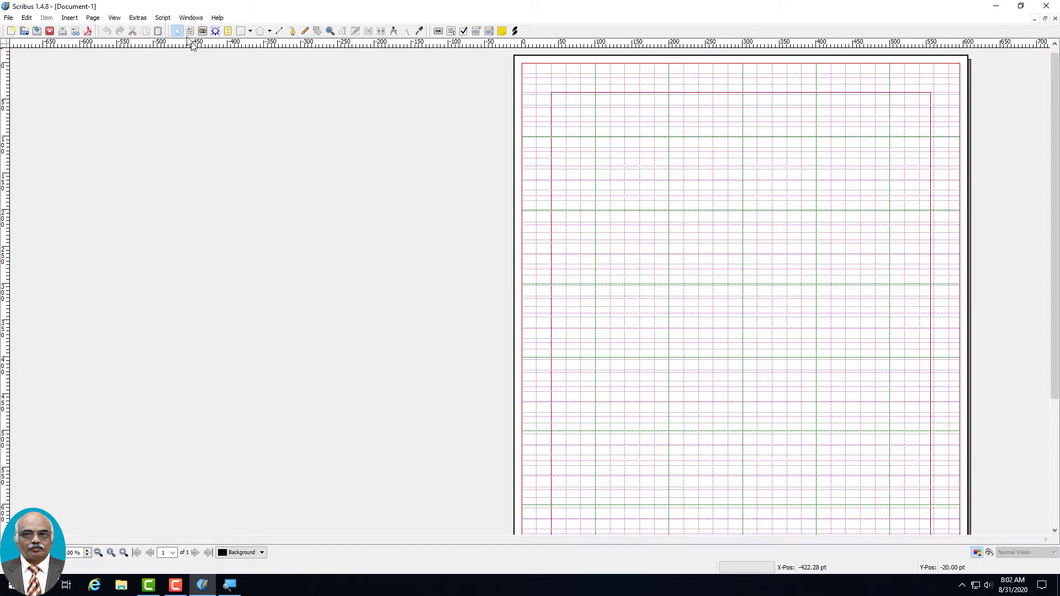
# Draw a default-shape rectangle about 280 pt wide and 170 pt high in the upper half of the page.
pyautogui.click(251, 31)
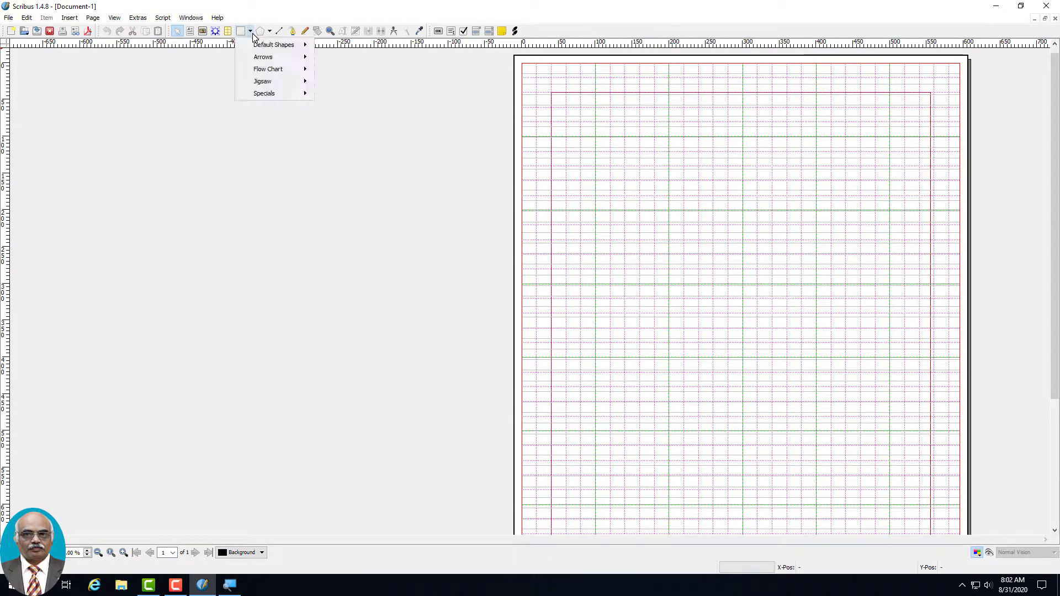
pyautogui.moveTo(267, 48)
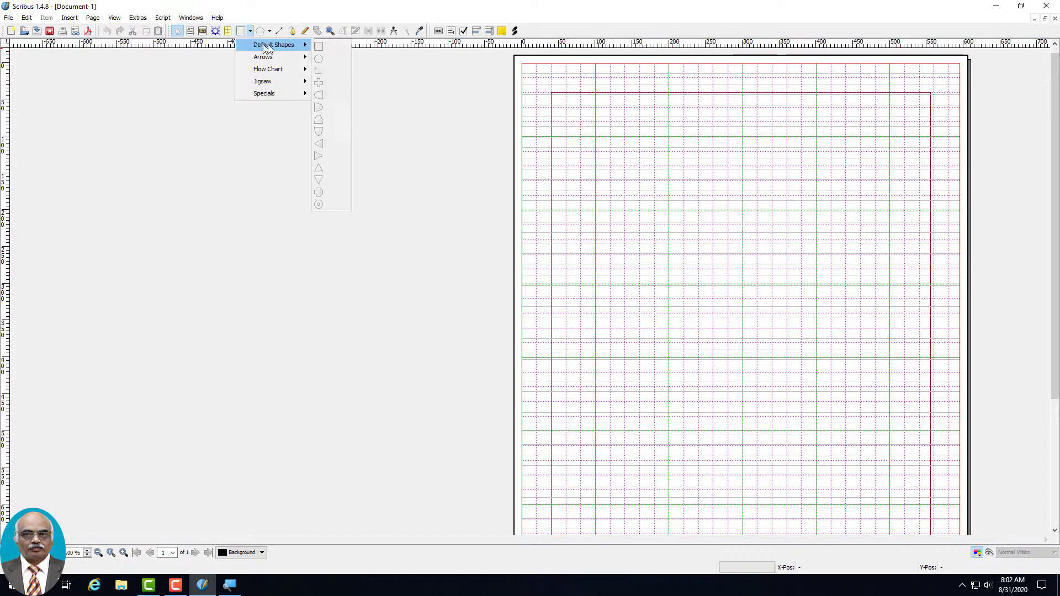
pyautogui.click(319, 46)
pyautogui.moveTo(609, 161); pyautogui.dragTo(816, 286)
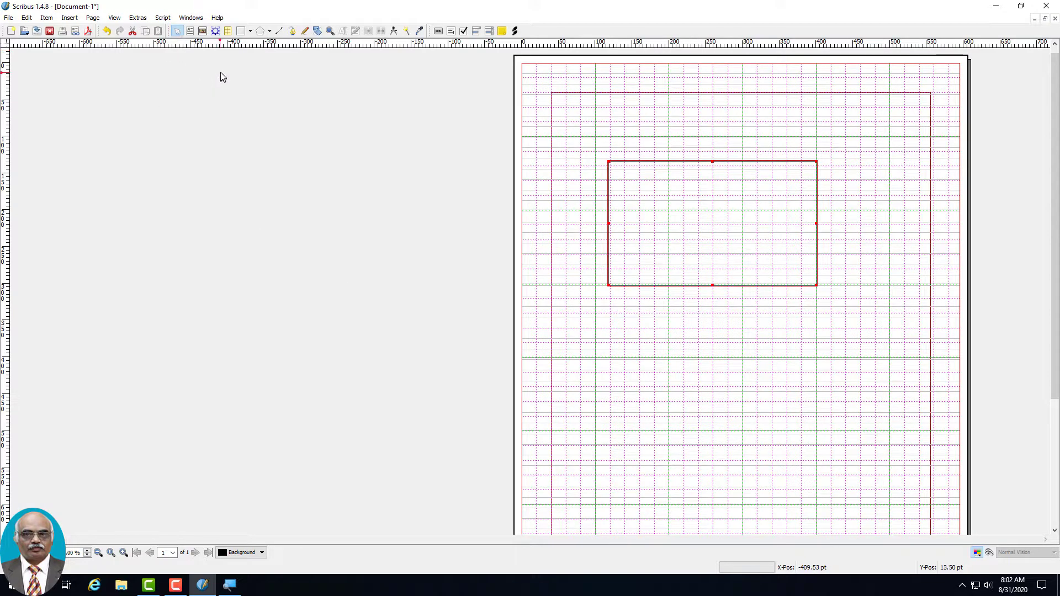
# Insert a default-shape rectangle filling the area within the page margins, and repeat the insertion once.
pyautogui.click(251, 31)
pyautogui.moveTo(258, 50)
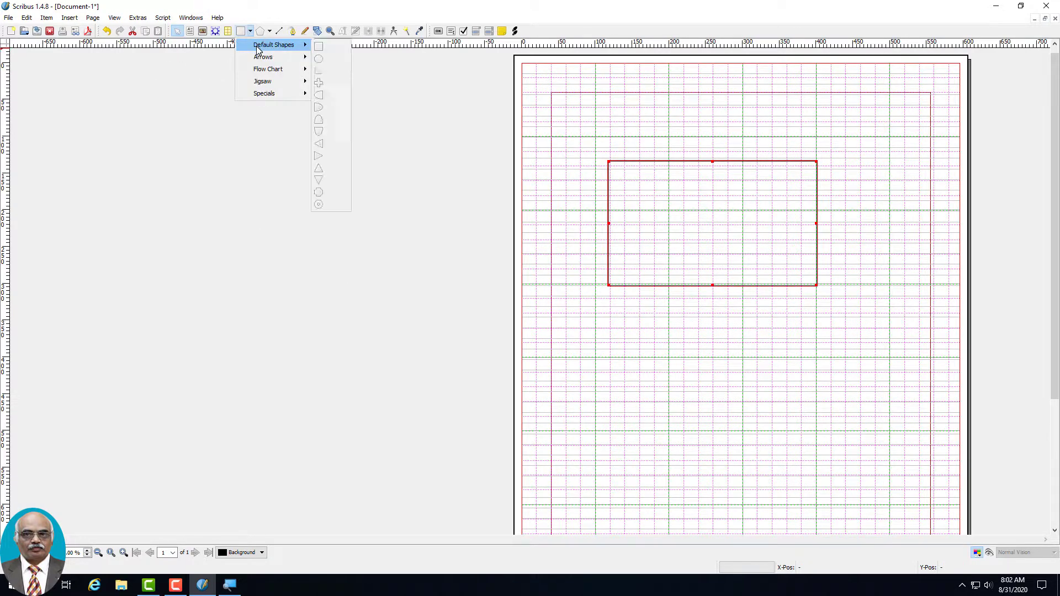
pyautogui.click(319, 47)
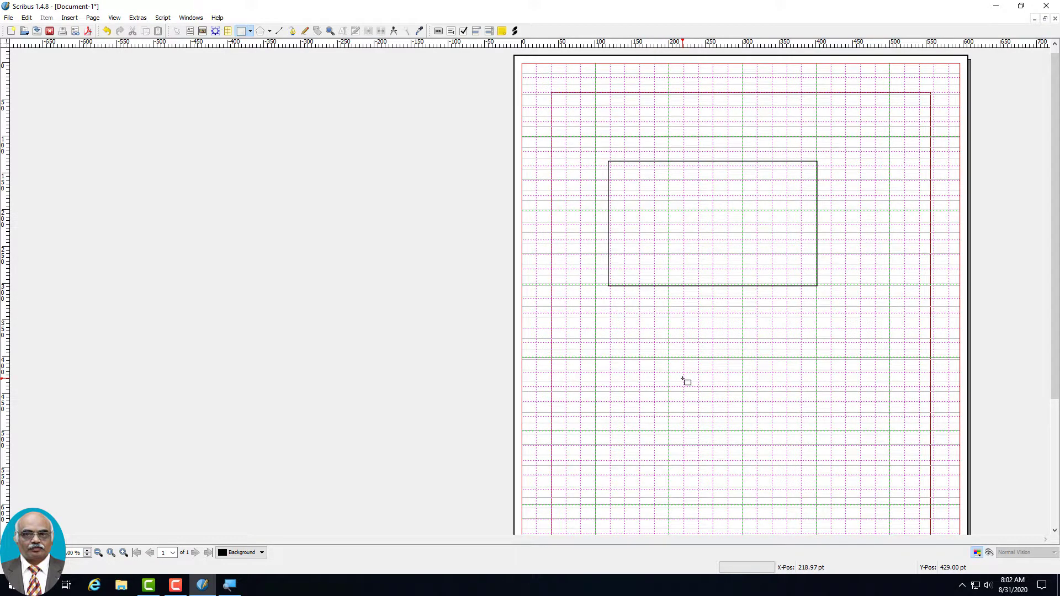
pyautogui.moveTo(668, 329); pyautogui.dragTo(743, 403)
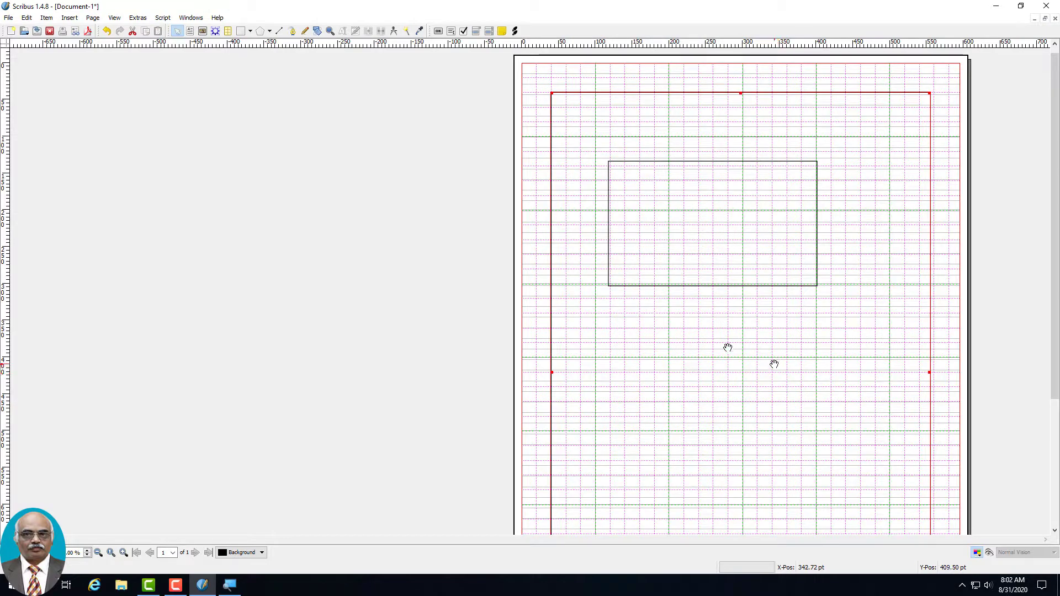
pyautogui.click(241, 31)
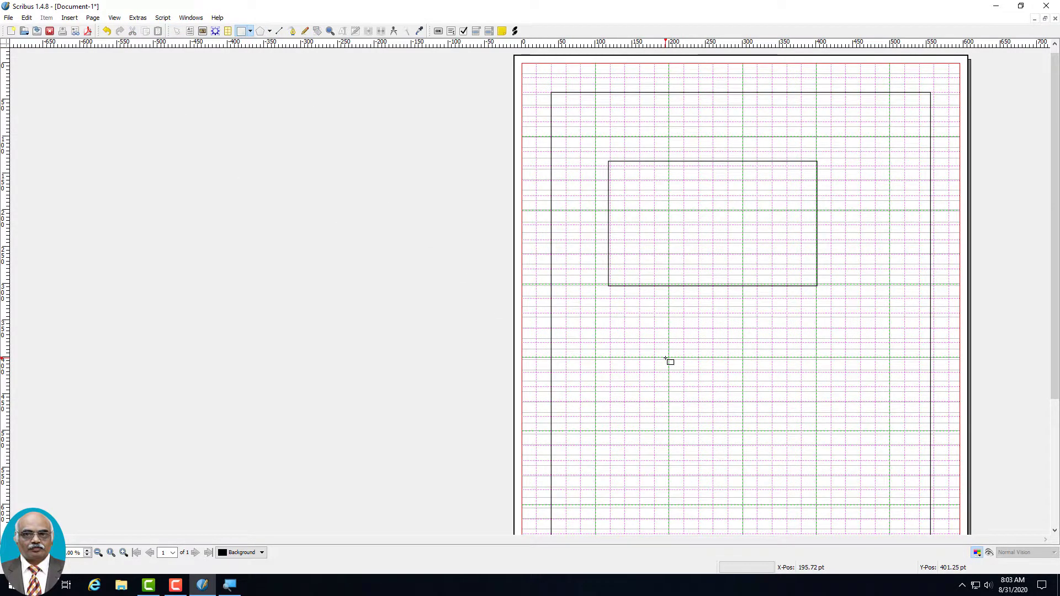
pyautogui.moveTo(670, 360); pyautogui.dragTo(743, 414)
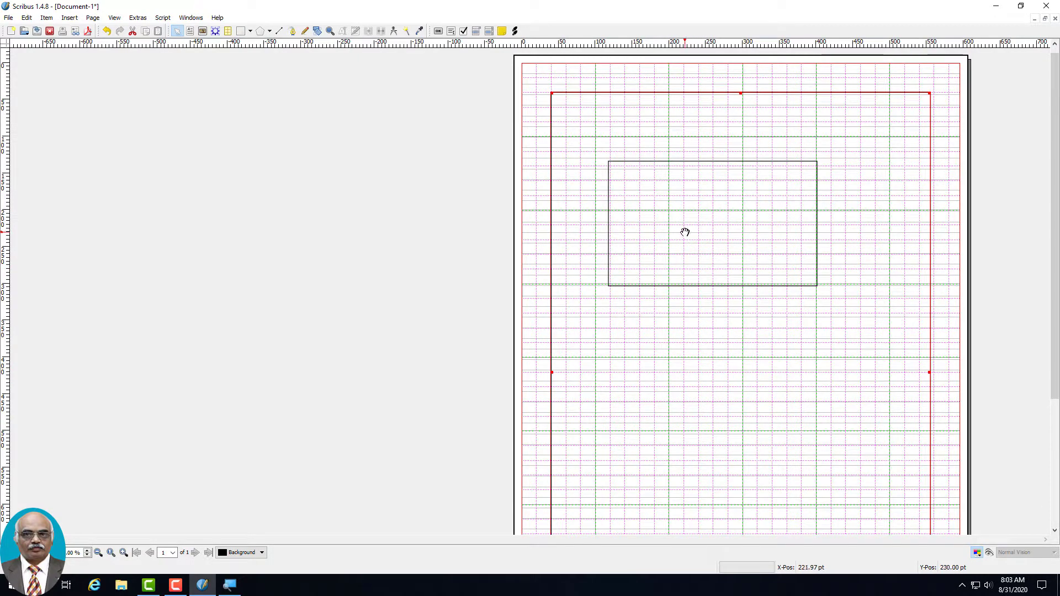
pyautogui.click(250, 31)
pyautogui.moveTo(283, 44)
pyautogui.click(319, 47)
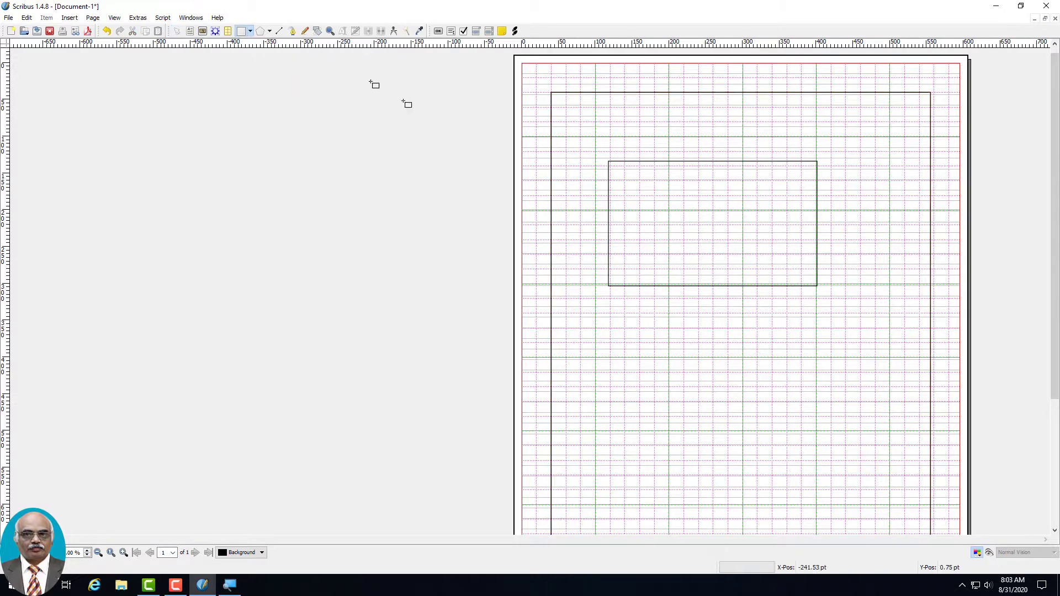
pyautogui.click(673, 362)
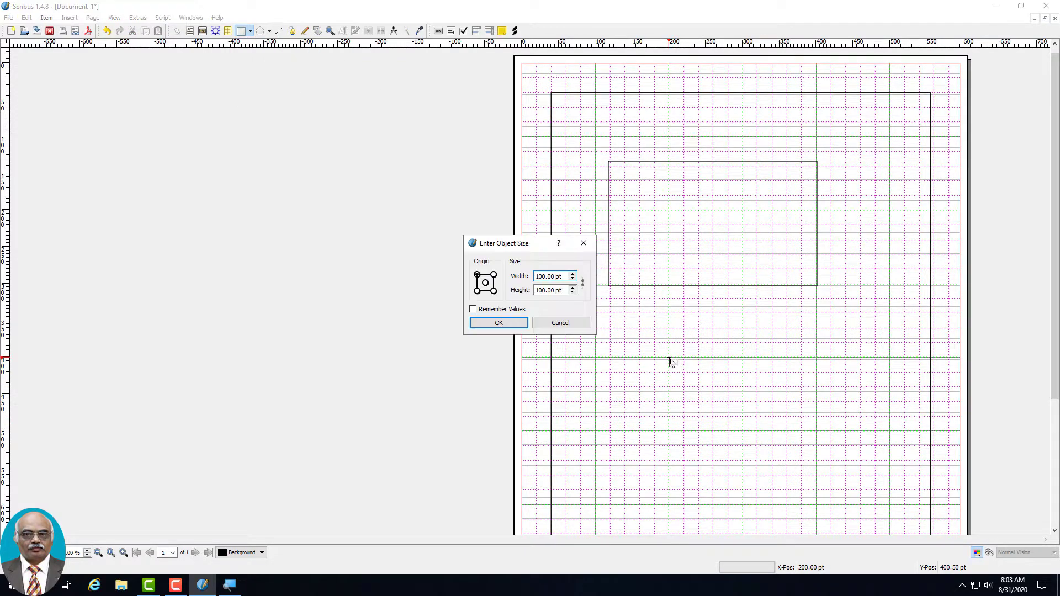
pyautogui.click(575, 328)
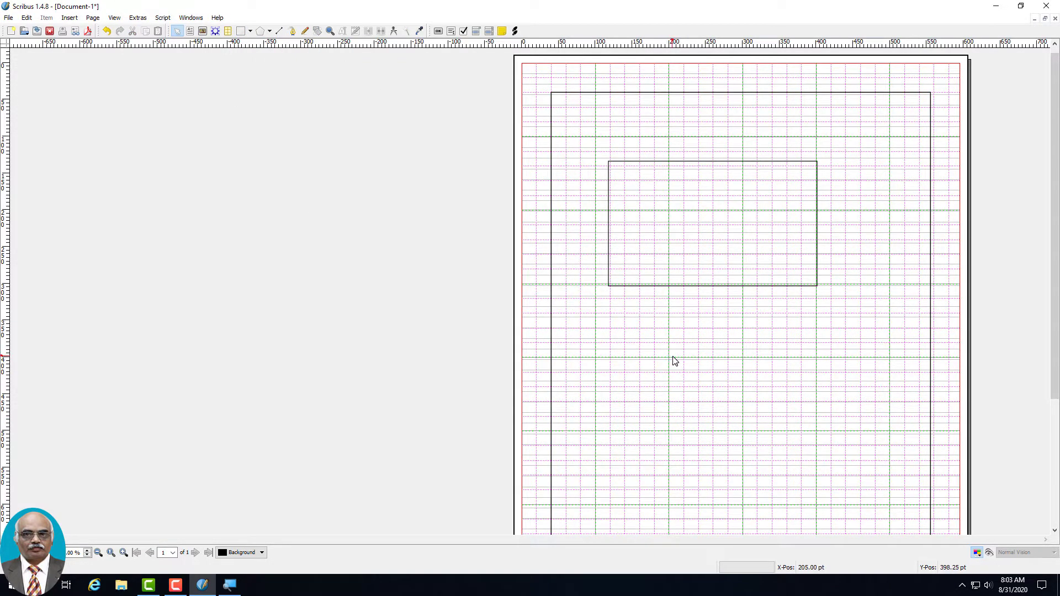
# Draw a small default-shape rectangle about 100 pt wide and 80 pt high below the first rectangle.
pyautogui.click(250, 31)
pyautogui.moveTo(274, 49)
pyautogui.click(329, 48)
pyautogui.moveTo(670, 358); pyautogui.dragTo(743, 419)
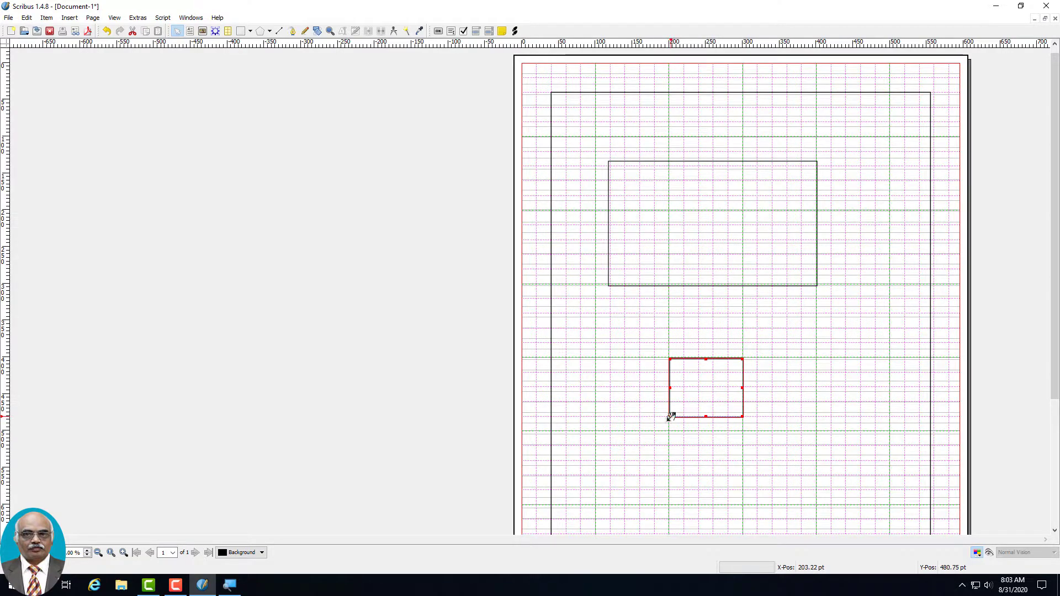
# Enlarge the small lower rectangle by its bottom corners and right edge to about 202 by 161 pt.
pyautogui.moveTo(666, 418); pyautogui.dragTo(626, 454)
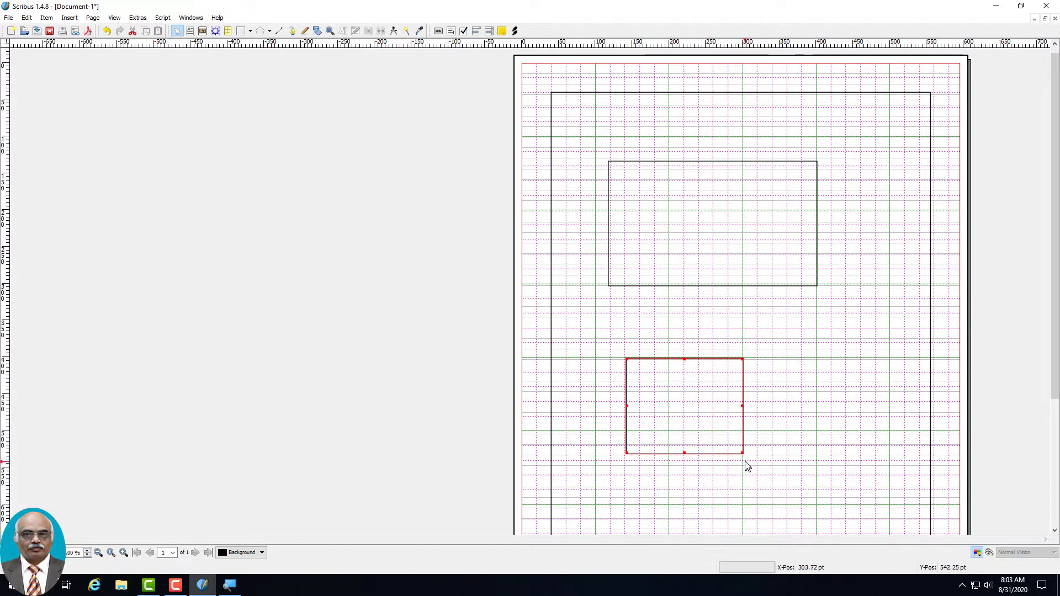
pyautogui.moveTo(742, 452); pyautogui.dragTo(756, 476)
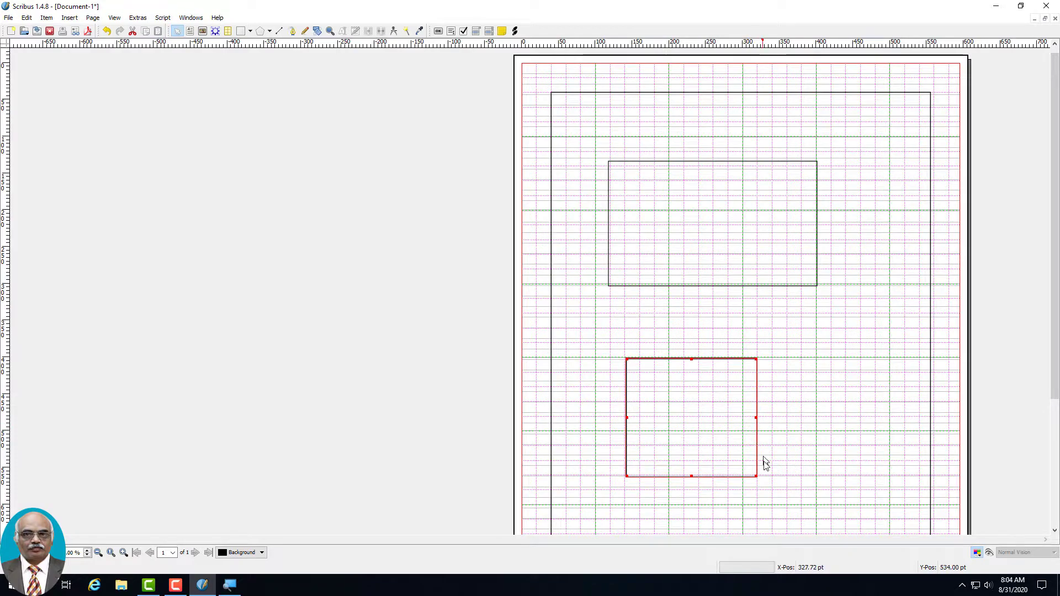
pyautogui.moveTo(756, 417); pyautogui.dragTo(775, 417)
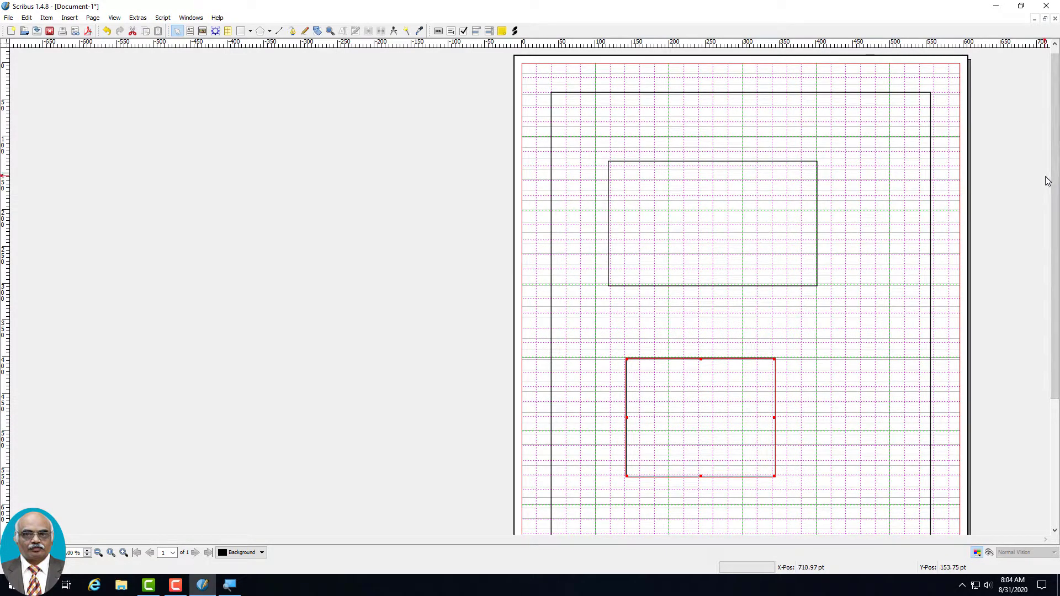
pyautogui.click(893, 329)
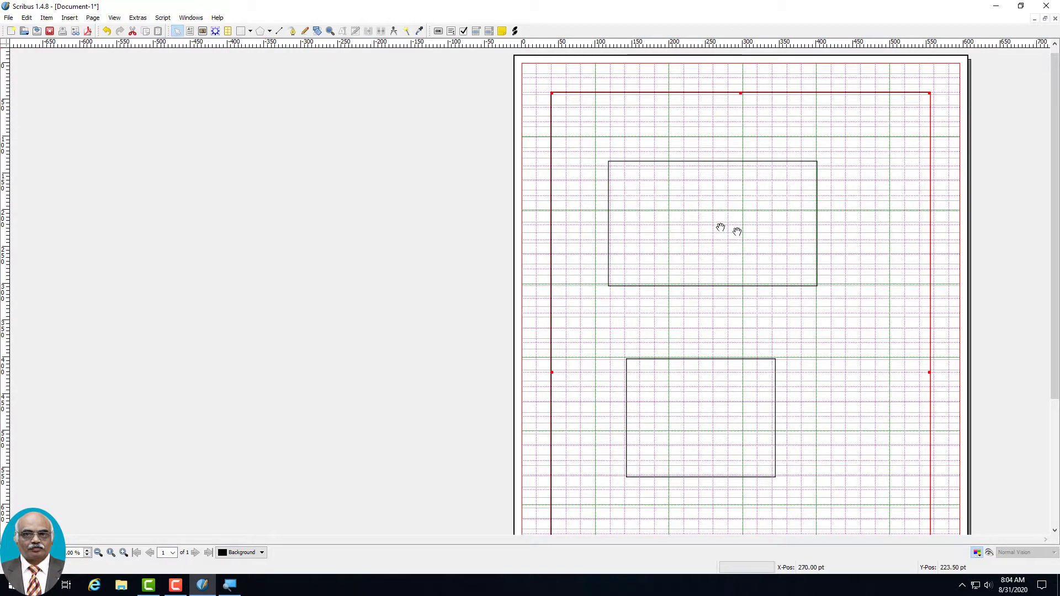
pyautogui.click(957, 296)
pyautogui.click(751, 257)
pyautogui.click(718, 91)
pyautogui.click(726, 183)
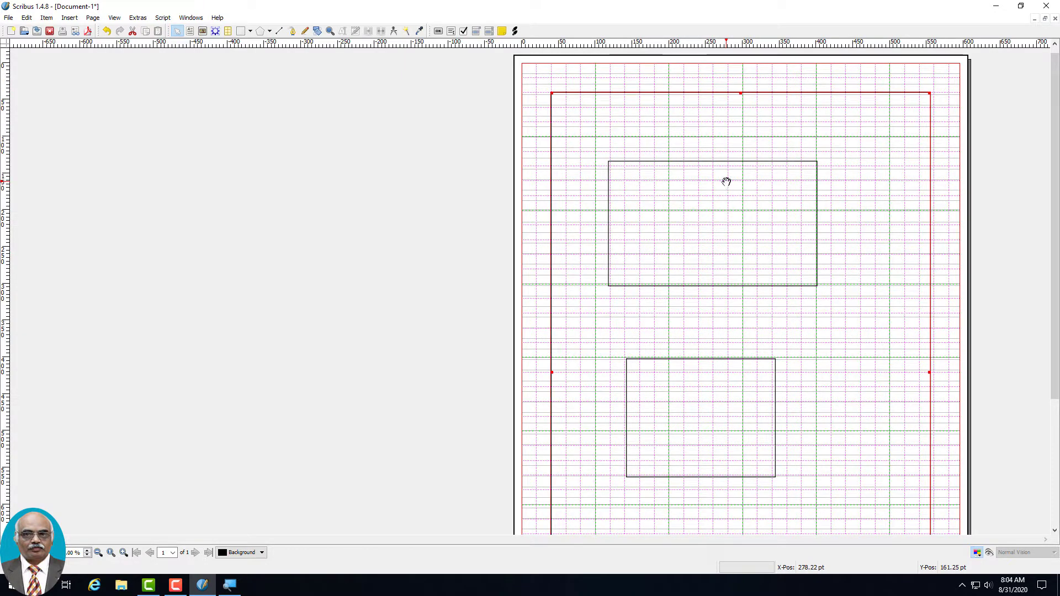
pyautogui.doubleClick(662, 217)
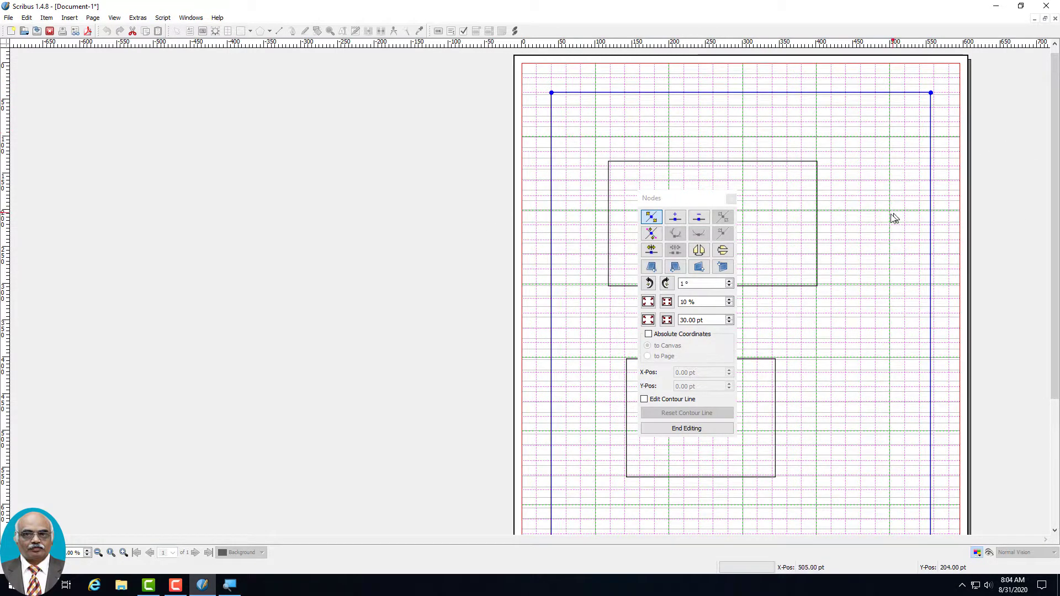
pyautogui.click(731, 198)
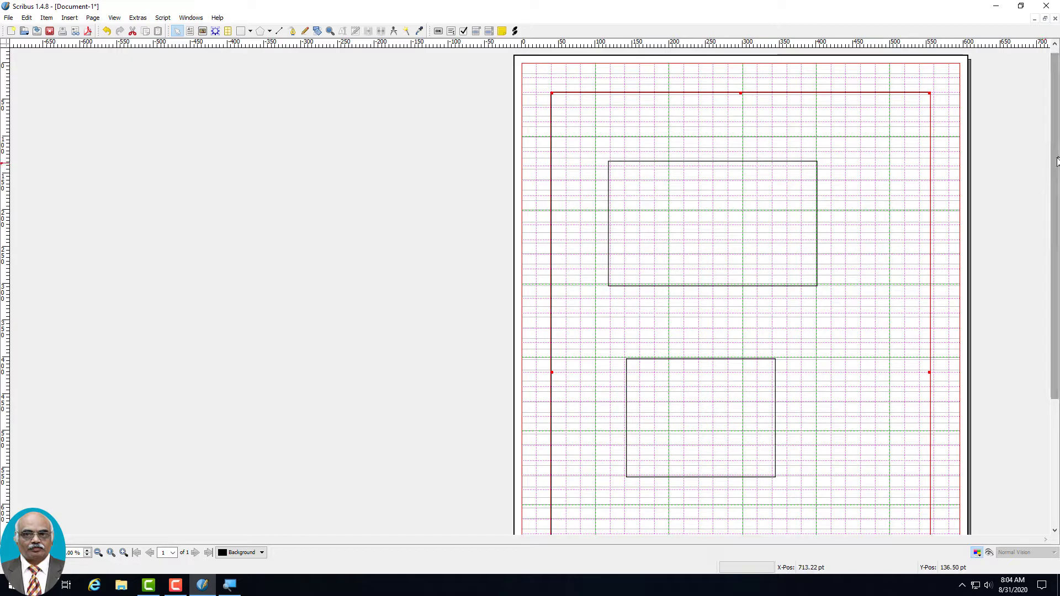
# Select the smaller lower rectangle and open its properties.
pyautogui.scroll(-5, 1056, 165)
pyautogui.click(692, 285)
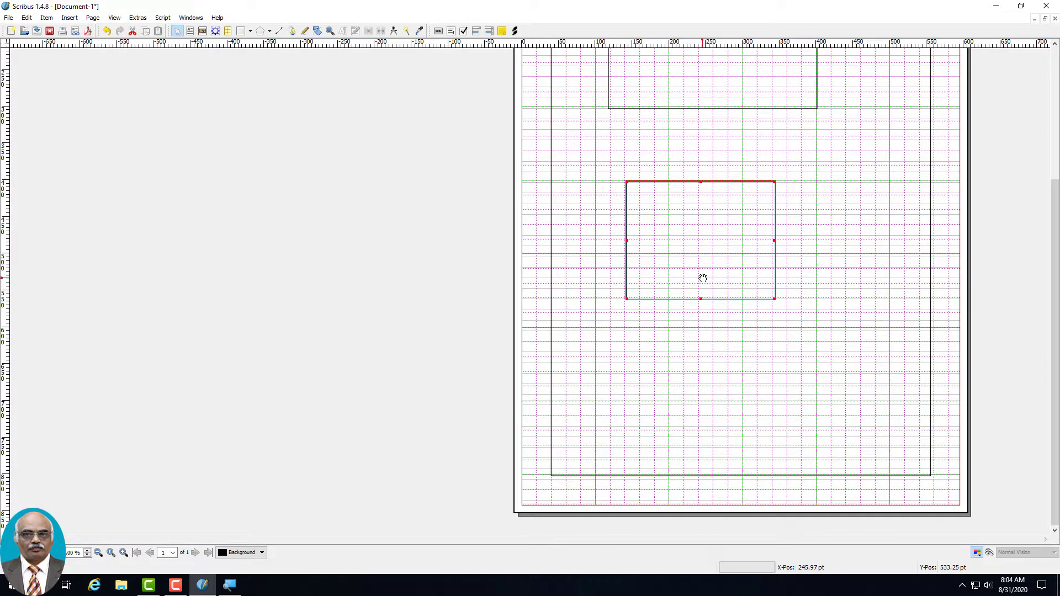
pyautogui.rightClick(712, 275)
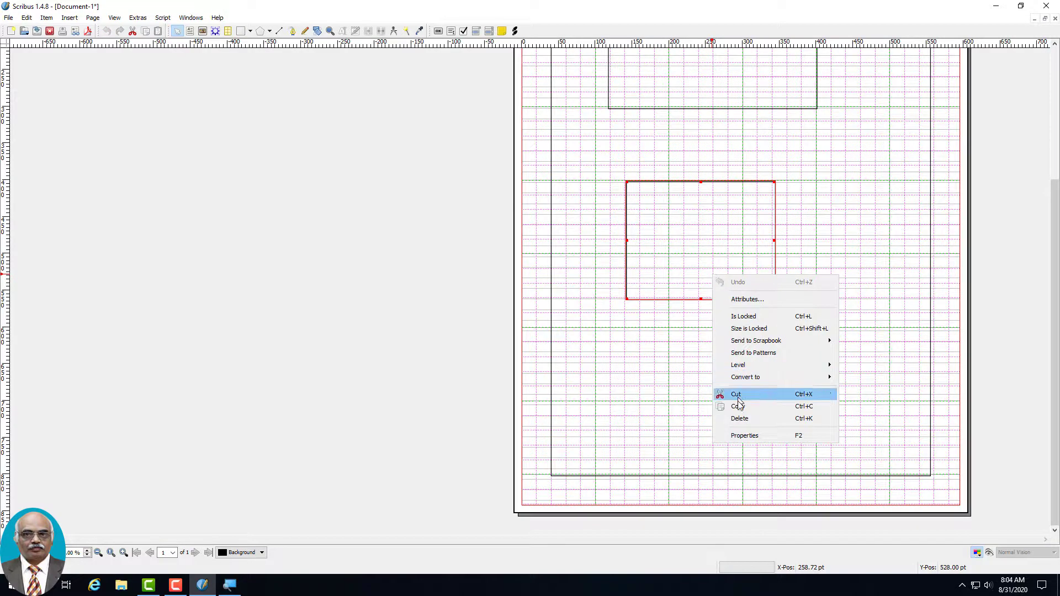
pyautogui.click(751, 438)
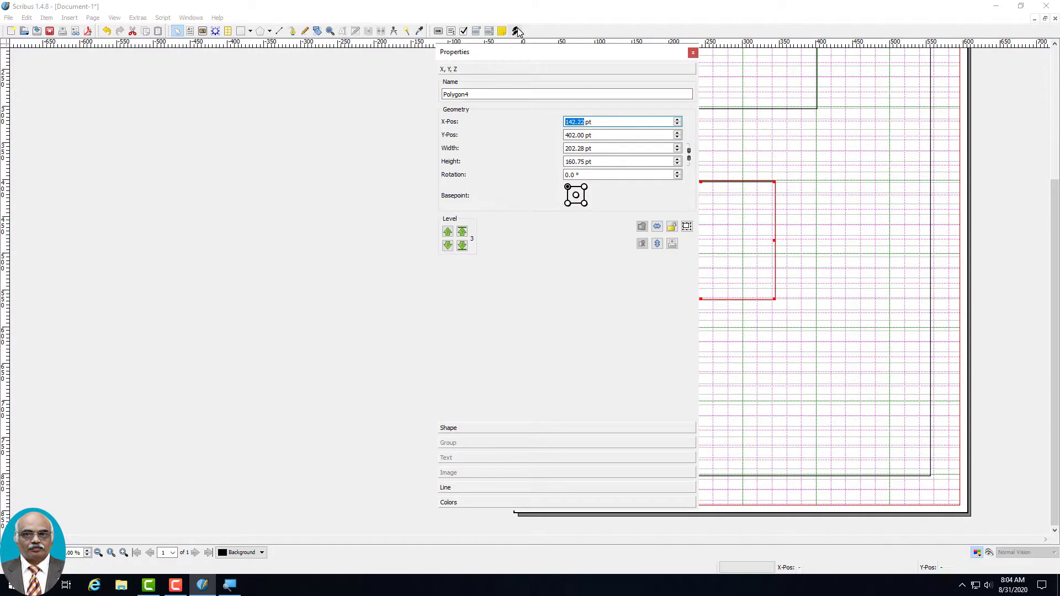
# Round the corners of the smaller lower rectangle to a 72 pt radius.
pyautogui.moveTo(504, 56); pyautogui.dragTo(319, 57)
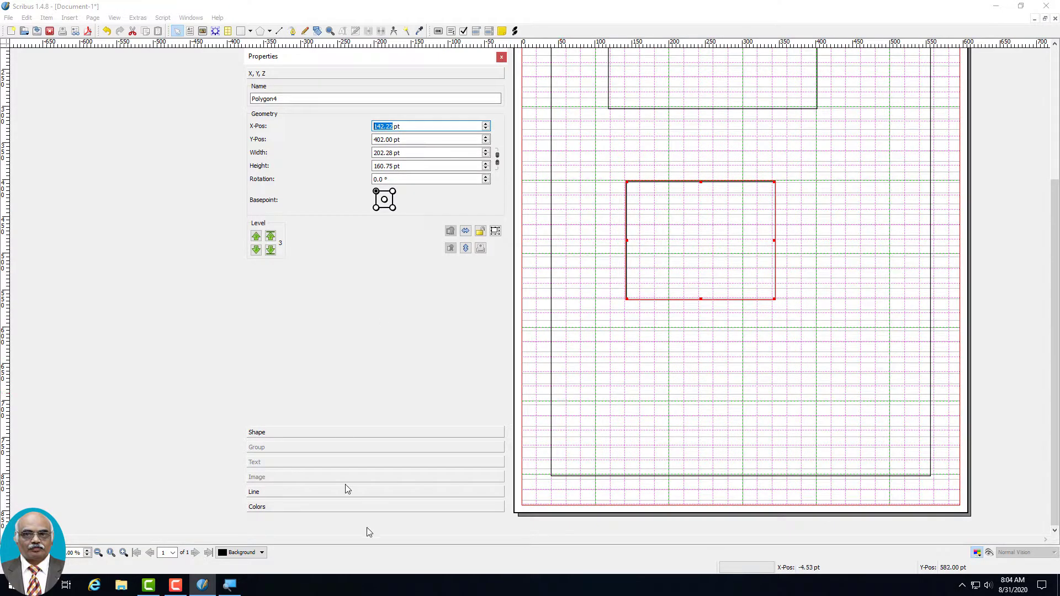
pyautogui.click(283, 432)
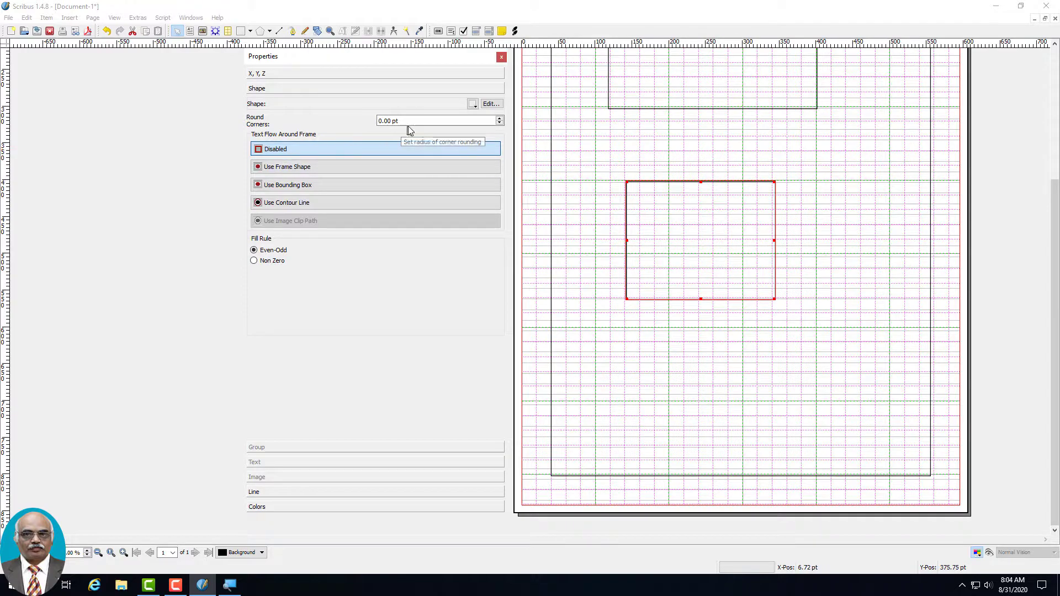
pyautogui.click(499, 118)
pyautogui.click(500, 119)
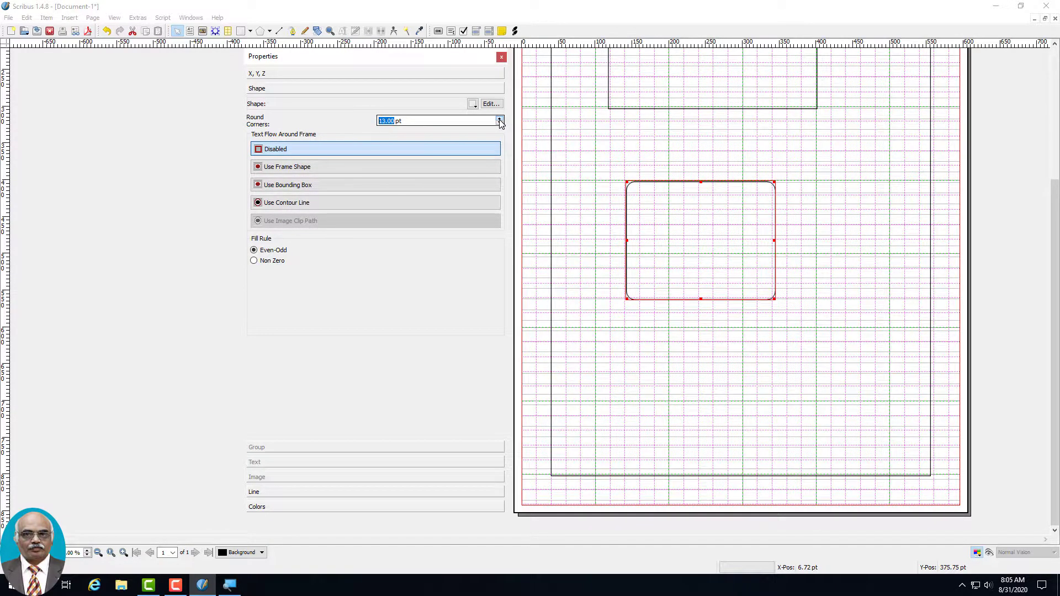
pyautogui.click(499, 119)
pyautogui.click(500, 119)
pyautogui.click(500, 118)
pyautogui.click(499, 119)
pyautogui.click(499, 119)
pyautogui.click(500, 119)
pyautogui.click(500, 118)
pyautogui.click(500, 118)
pyautogui.click(500, 119)
pyautogui.click(499, 119)
pyautogui.click(500, 119)
pyautogui.click(499, 119)
pyautogui.click(499, 118)
pyautogui.click(499, 119)
pyautogui.click(500, 118)
# Browse the preset shape categories offered as replacements for the large margin rectangle's shape, leaving the shape as it is.
pyautogui.click(580, 145)
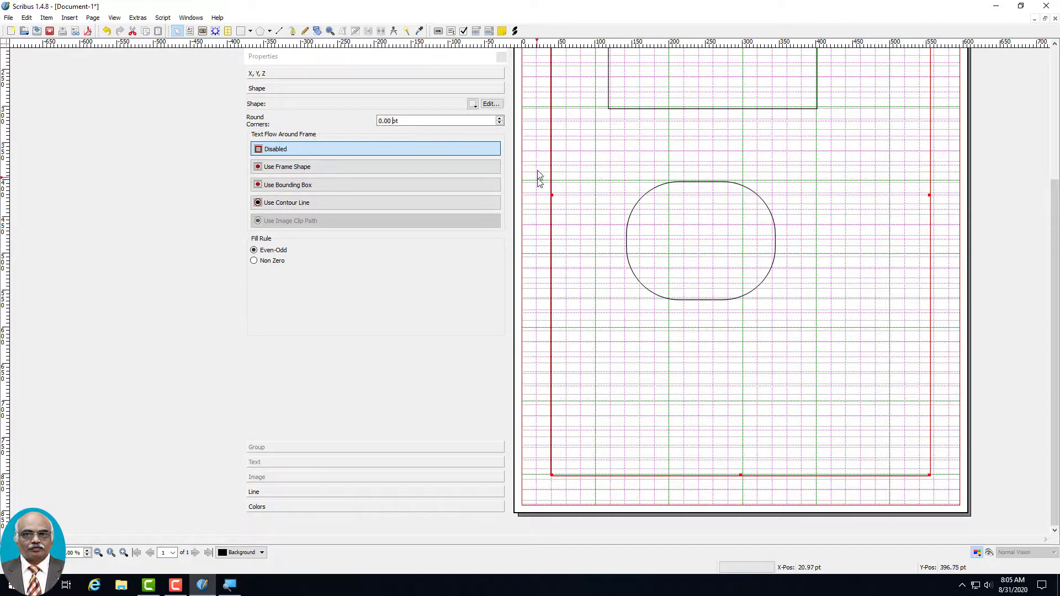
pyautogui.click(473, 103)
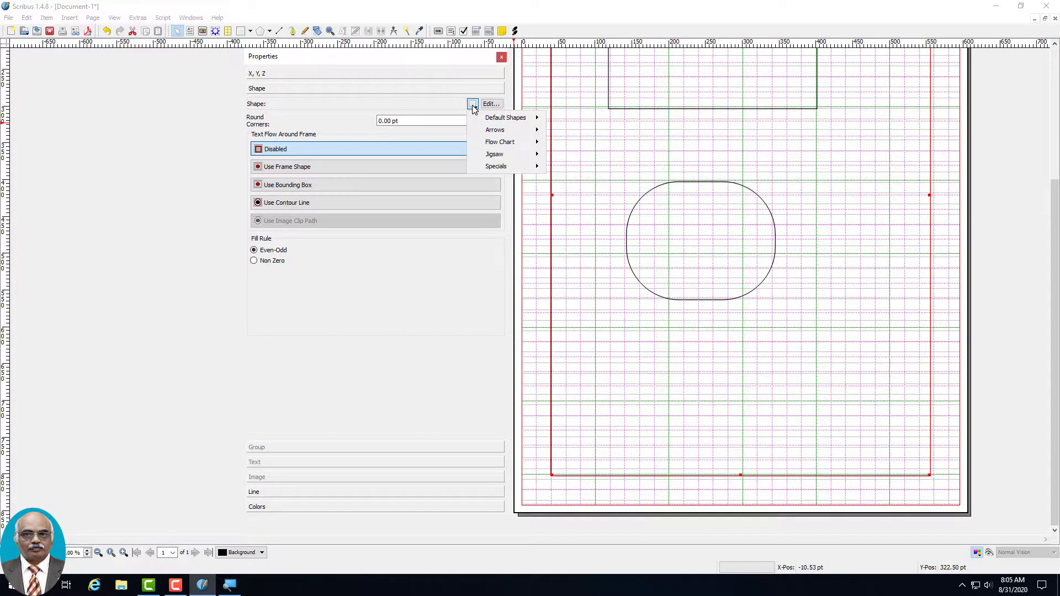
pyautogui.moveTo(484, 120)
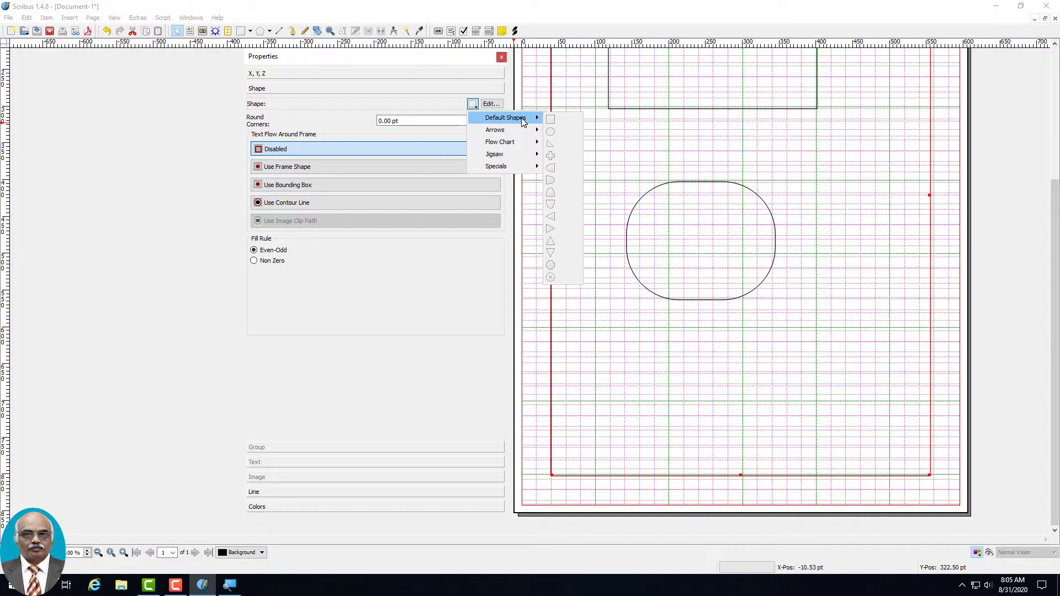
pyautogui.moveTo(525, 129)
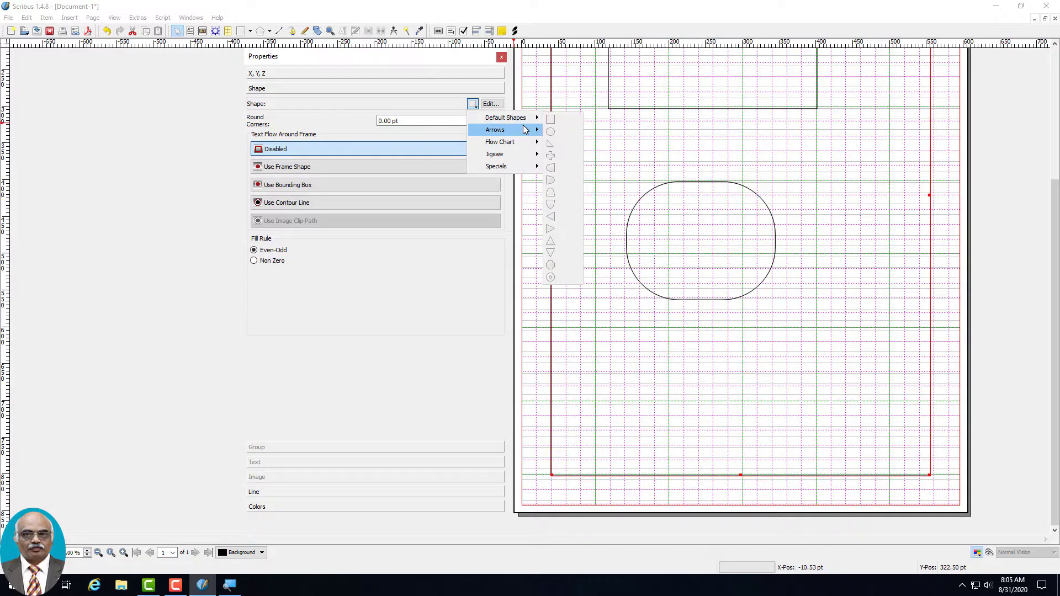
pyautogui.click(682, 139)
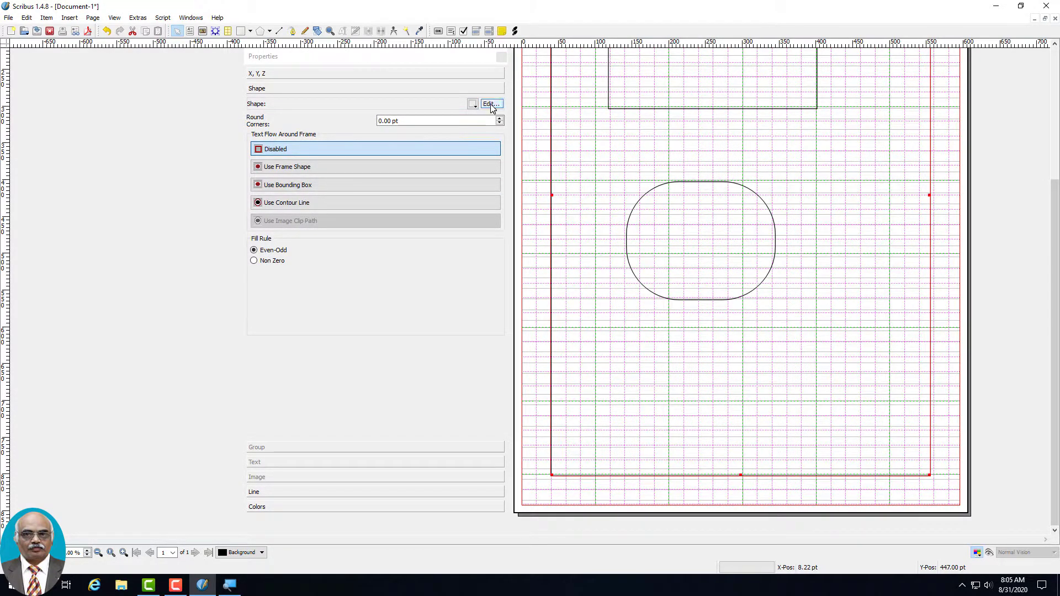
# Edit the nodes of the large margin rectangle, mirror its path horizontally and close the node editing.
pyautogui.click(491, 105)
pyautogui.moveTo(709, 205); pyautogui.dragTo(492, 208)
pyautogui.click(637, 204)
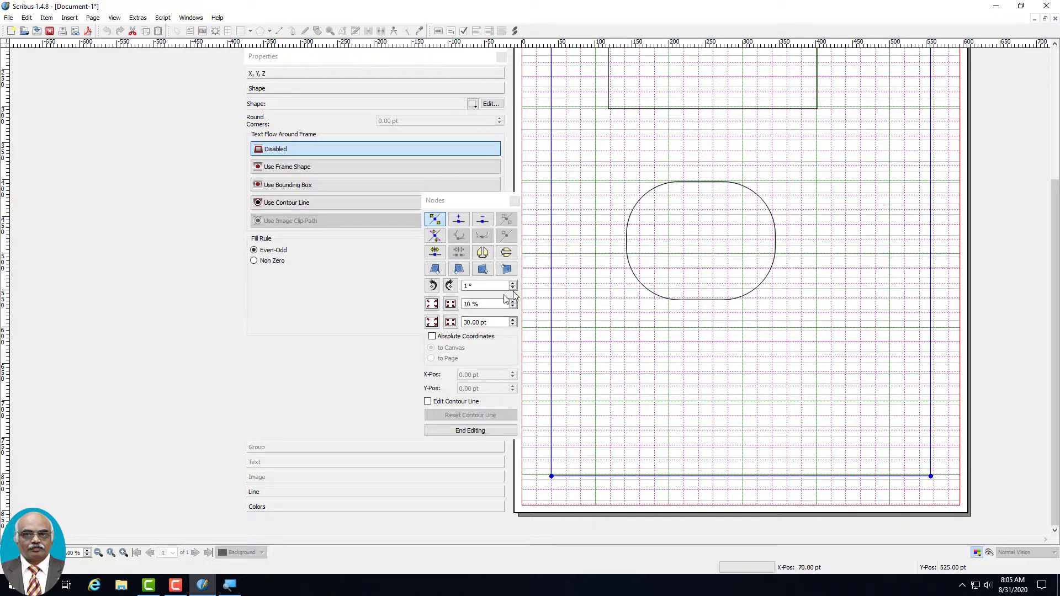
pyautogui.click(483, 253)
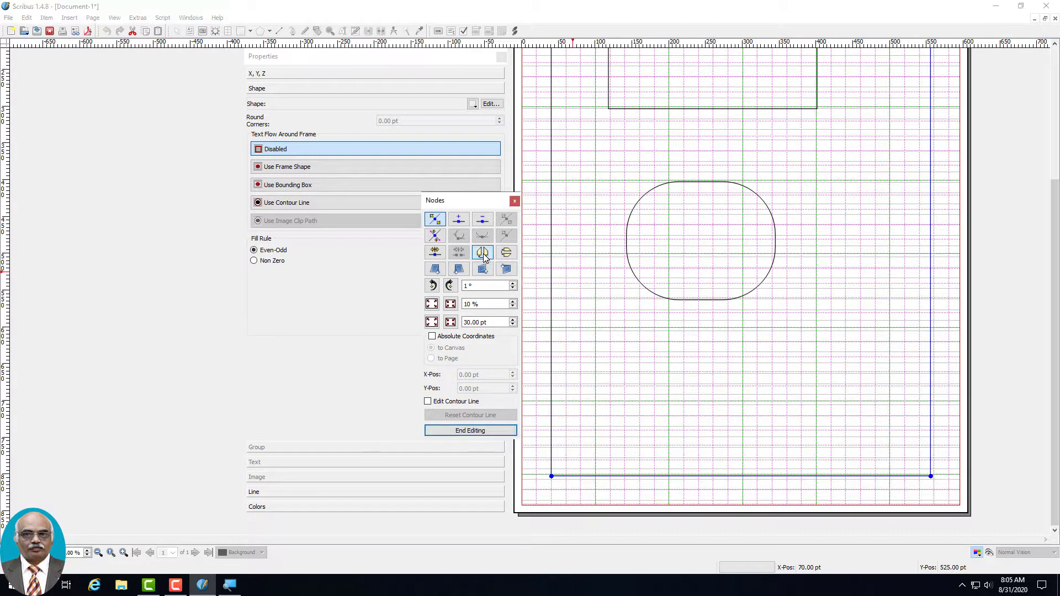
pyautogui.click(743, 193)
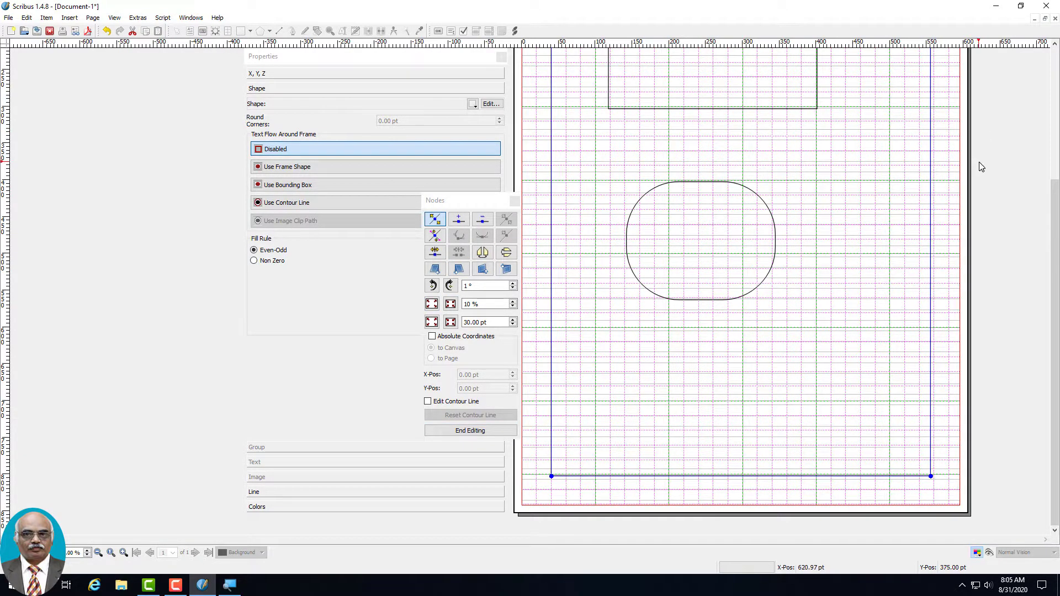
pyautogui.click(514, 201)
# Edit the nodes of the rounded rectangle and move the left node of its top edge about 80 pt left and 50 pt up.
pyautogui.click(748, 230)
pyautogui.click(491, 104)
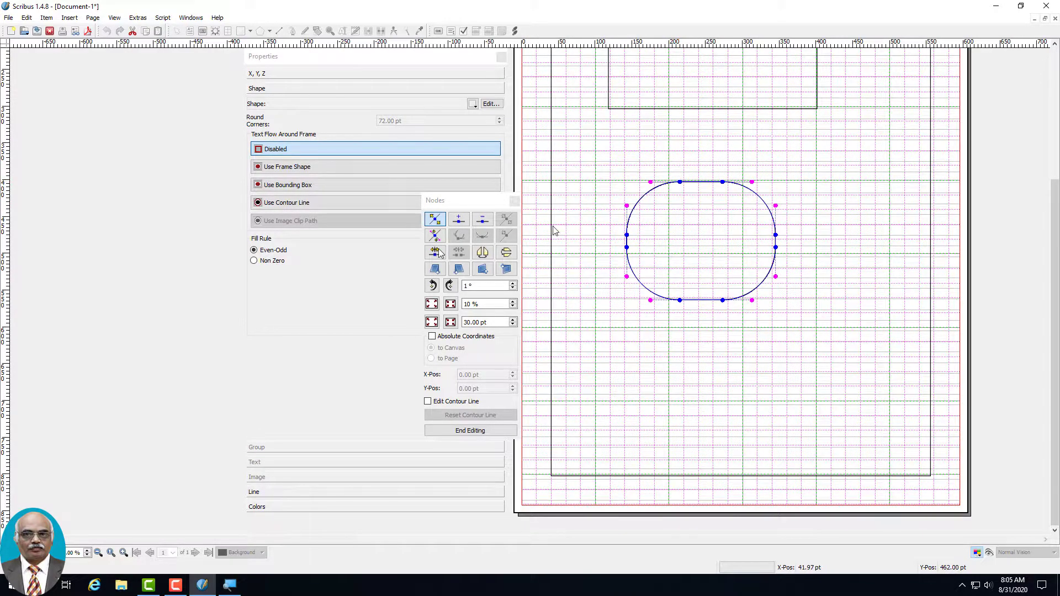
pyautogui.click(436, 222)
pyautogui.click(652, 185)
pyautogui.moveTo(679, 181); pyautogui.dragTo(620, 145)
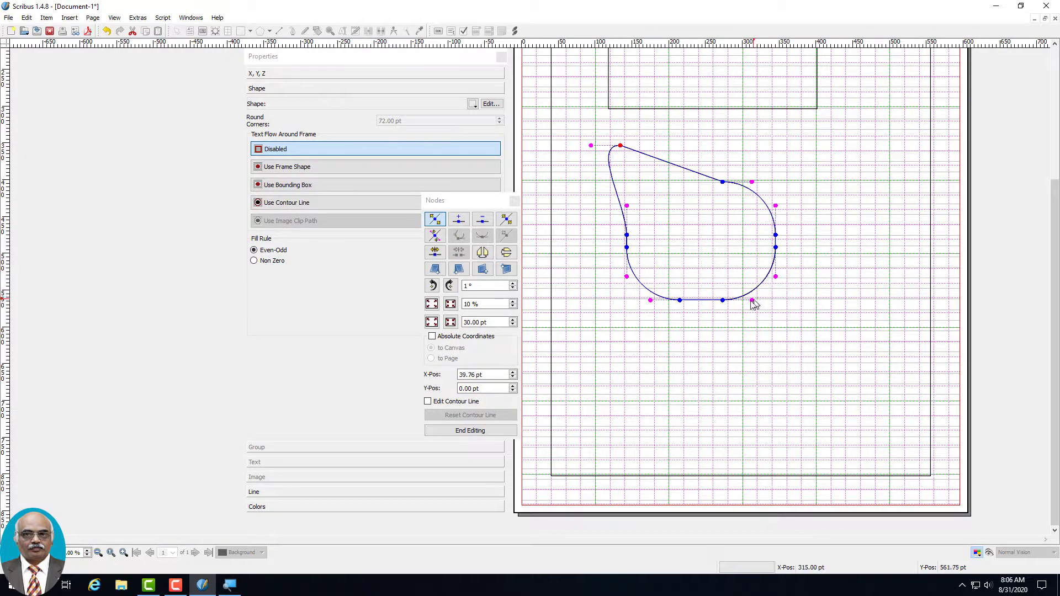
# Add a node midway on the rounded shape's bottom edge, and delete that node and the one to its right.
pyautogui.click(458, 221)
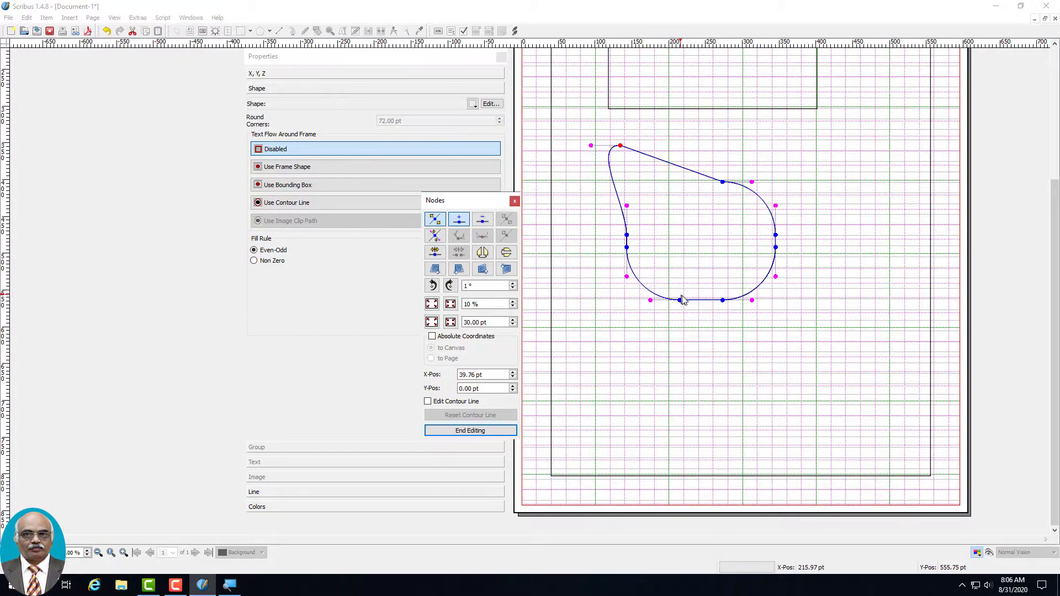
pyautogui.click(698, 300)
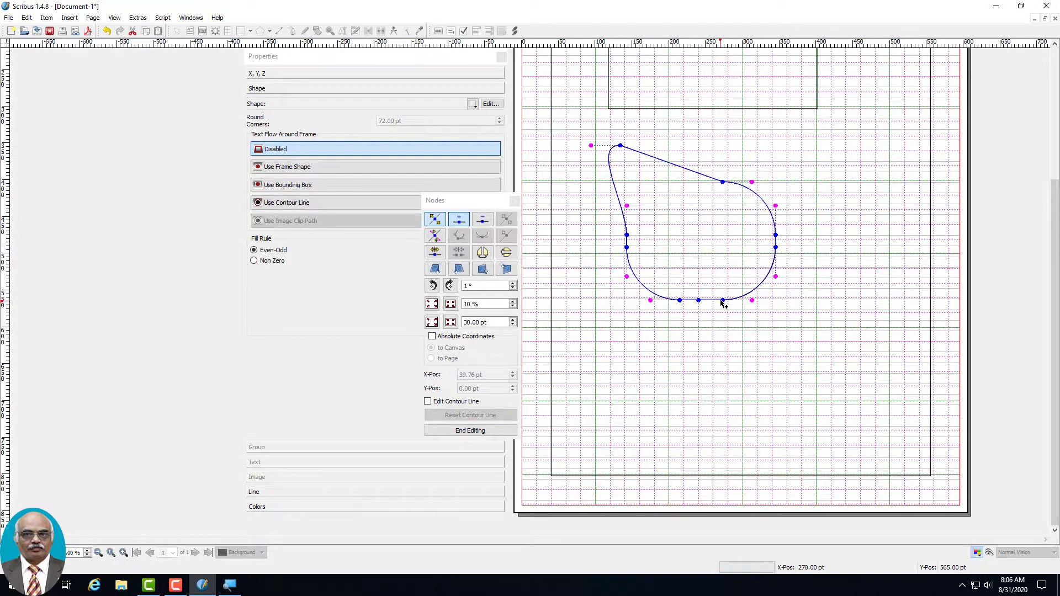
pyautogui.click(485, 221)
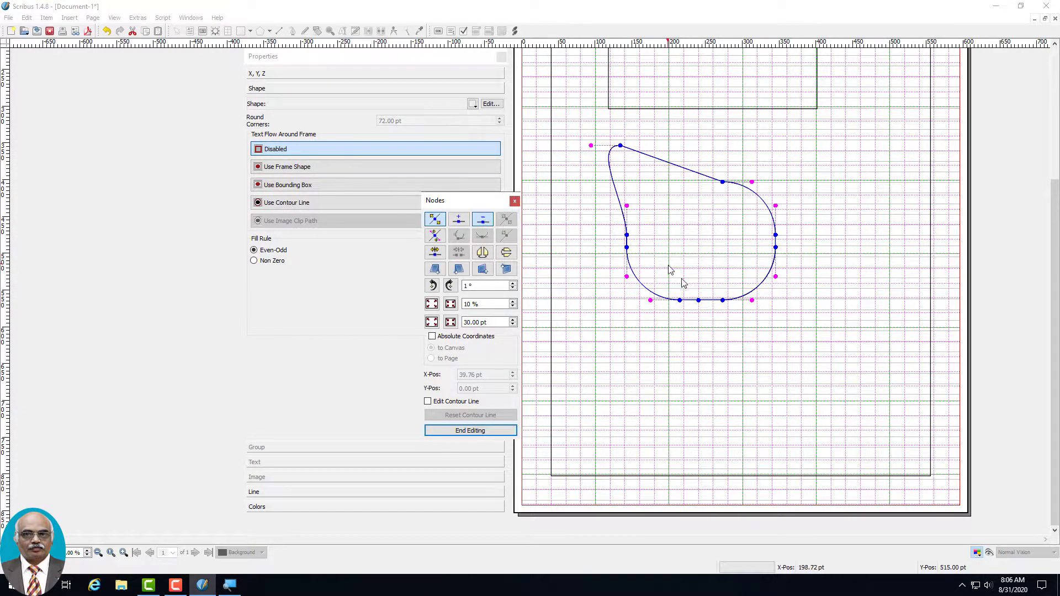
pyautogui.click(723, 300)
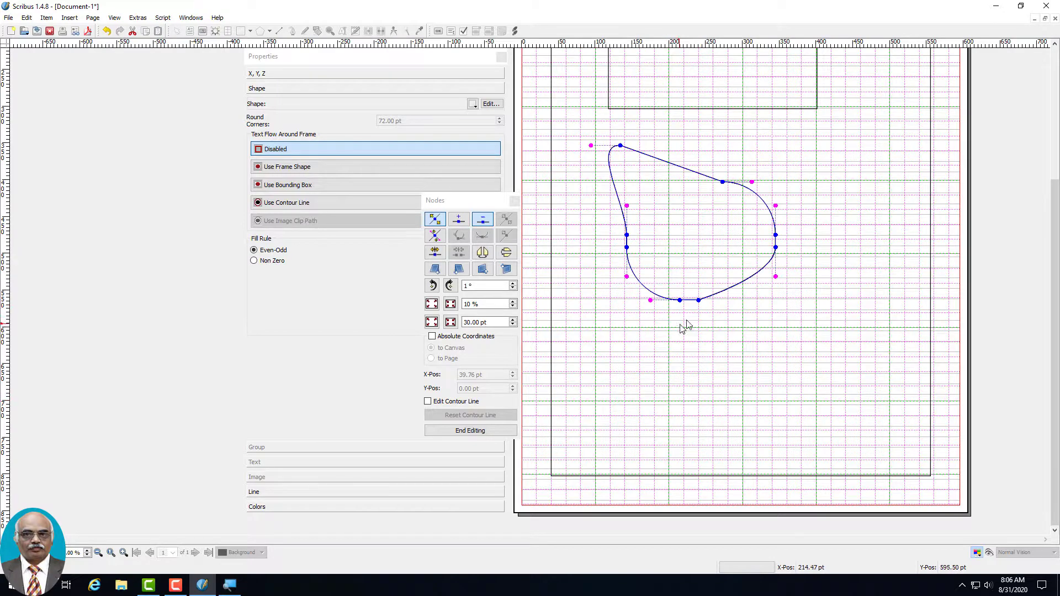
pyautogui.click(698, 300)
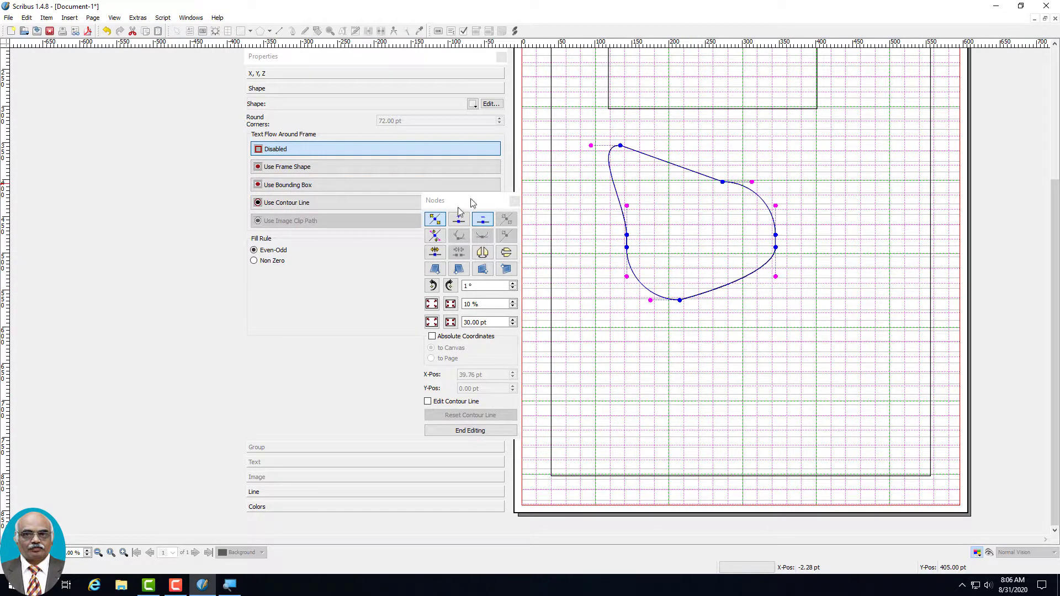
# Reshape the curves with control points, pulling the bottom node's handle out to the lower right and the left node's handle out to the left.
pyautogui.click(435, 222)
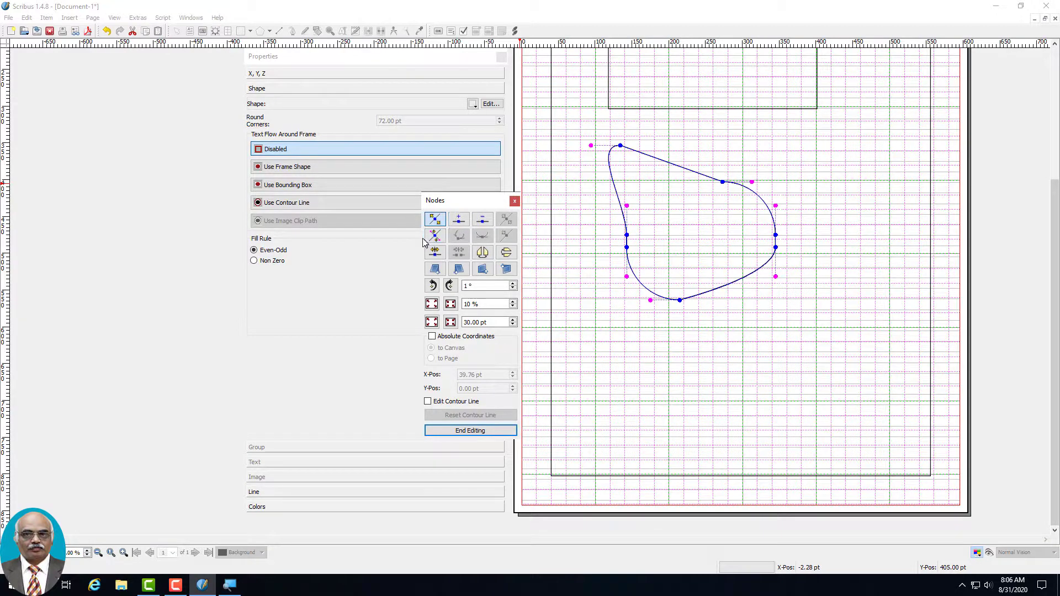
pyautogui.click(434, 236)
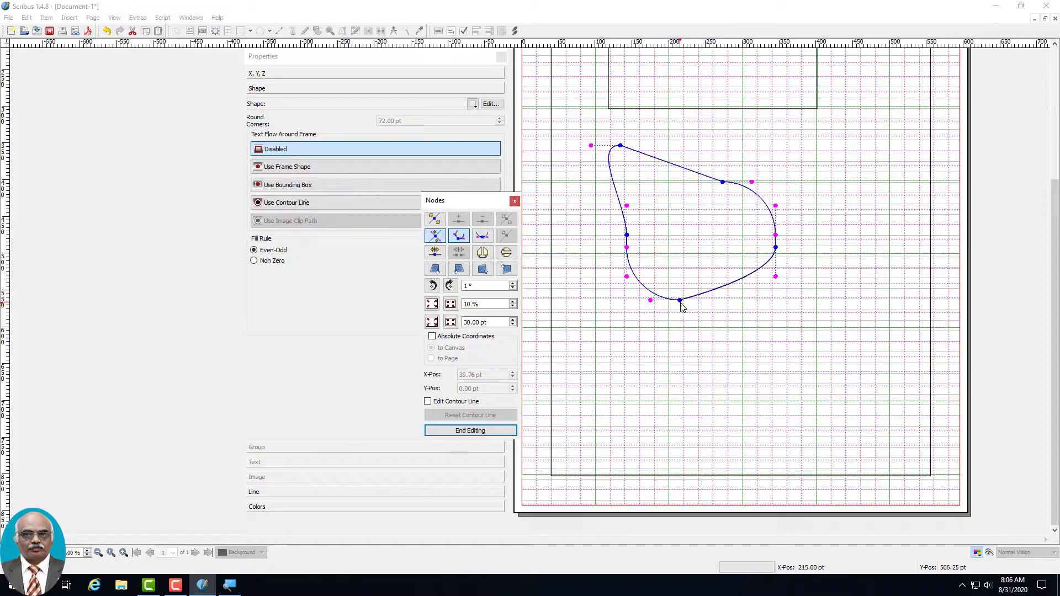
pyautogui.moveTo(680, 300); pyautogui.dragTo(804, 406)
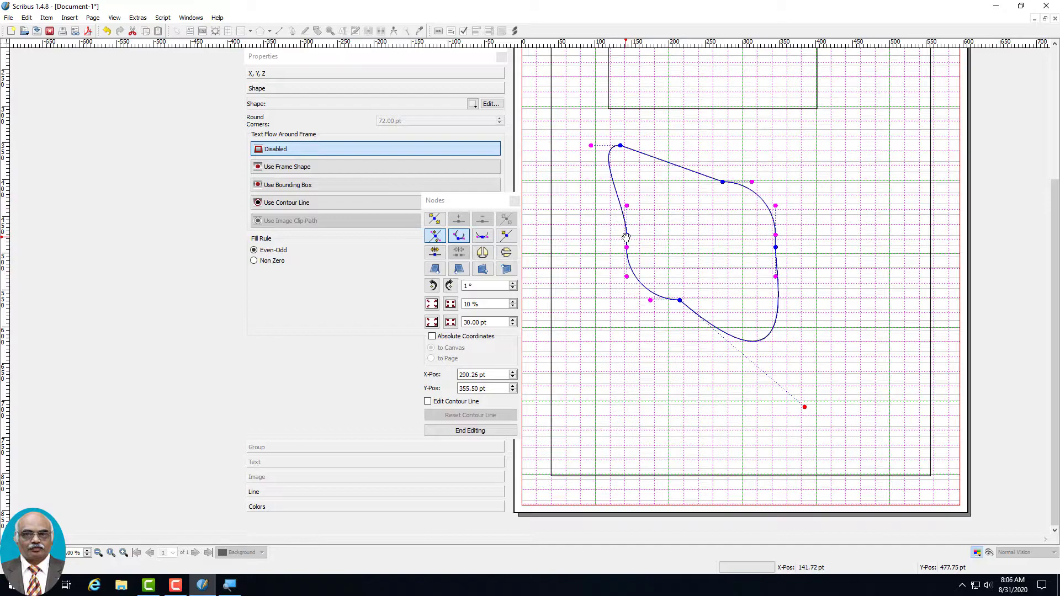
pyautogui.moveTo(626, 236); pyautogui.dragTo(550, 254)
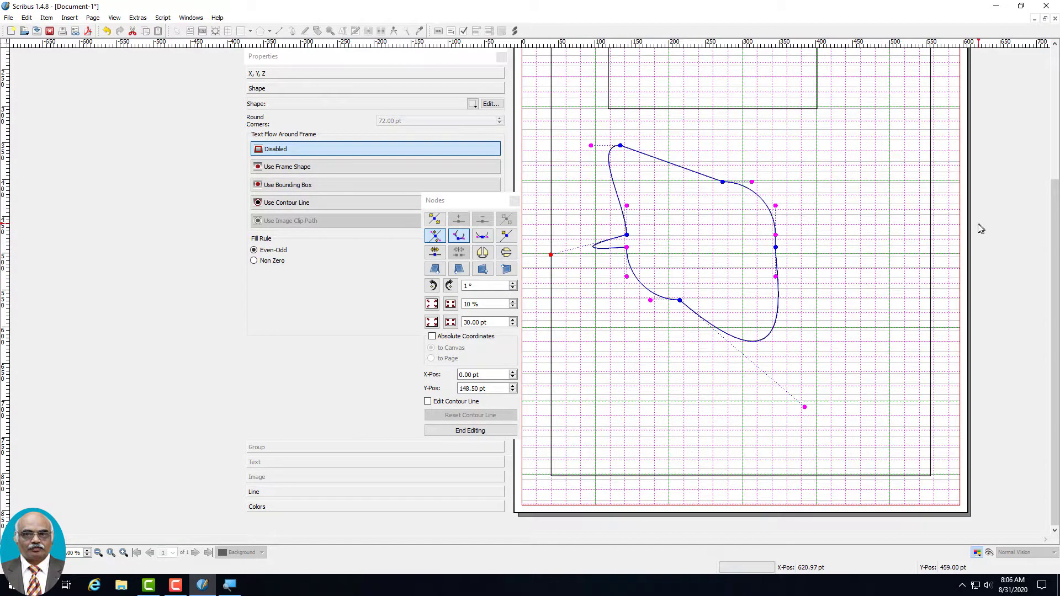
pyautogui.click(775, 236)
pyautogui.click(801, 233)
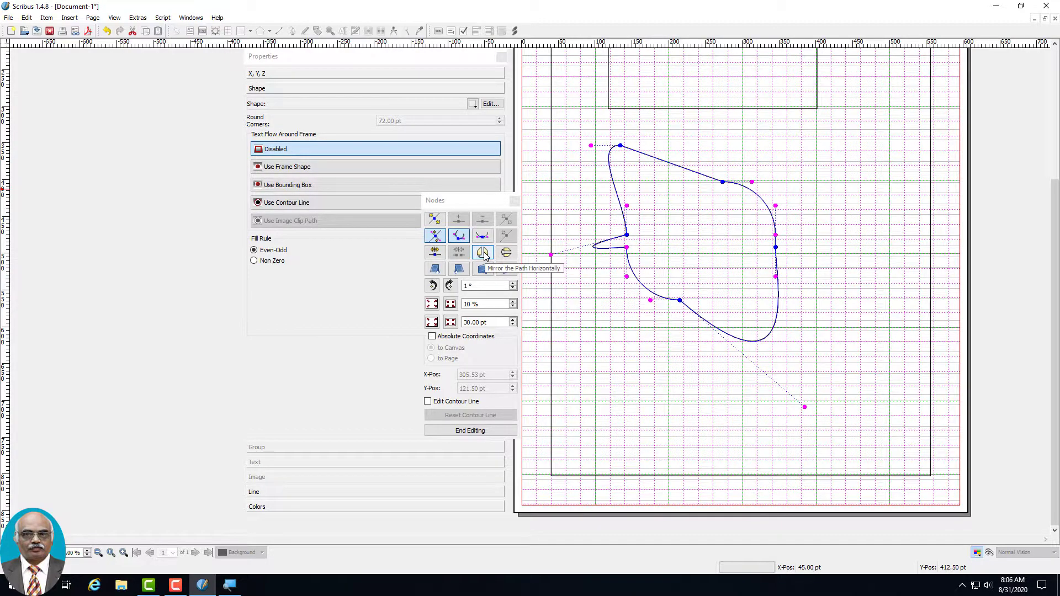
# Mirror the path horizontally and vertically, and shear it horizontally by one increment in each direction.
pyautogui.click(483, 254)
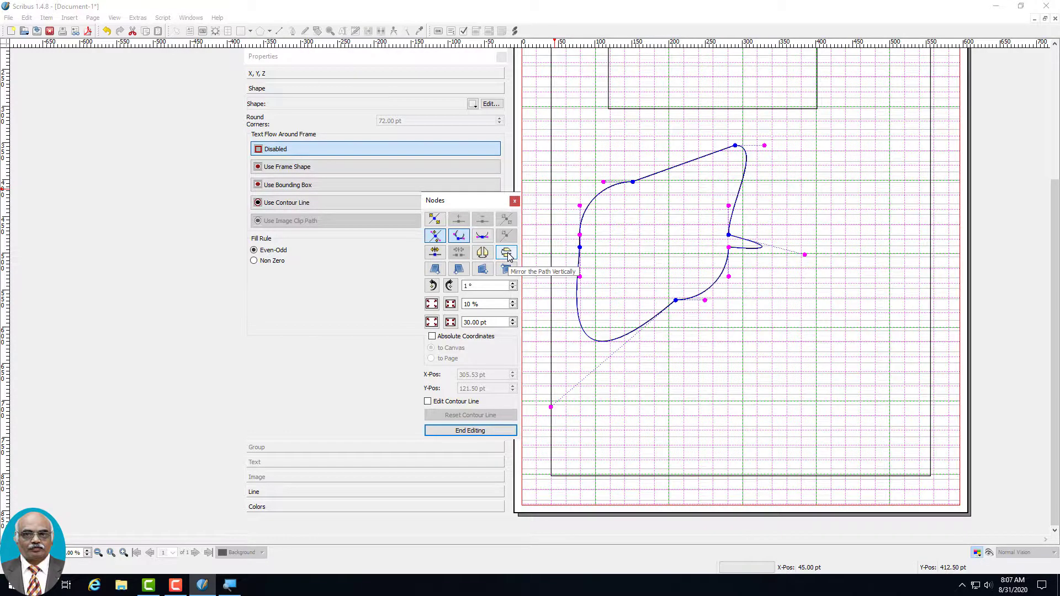
pyautogui.click(507, 253)
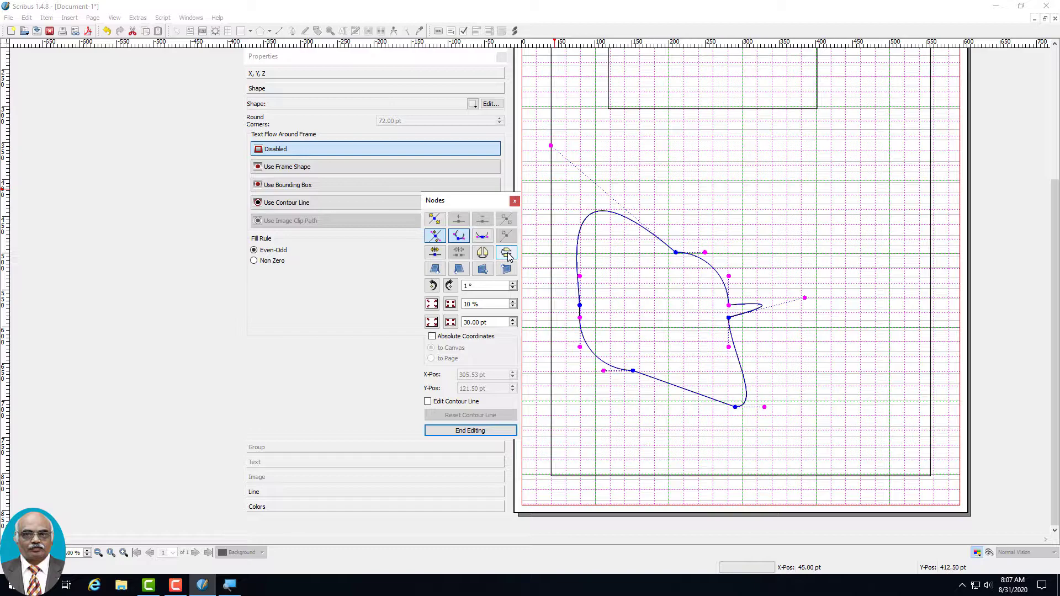
pyautogui.click(439, 271)
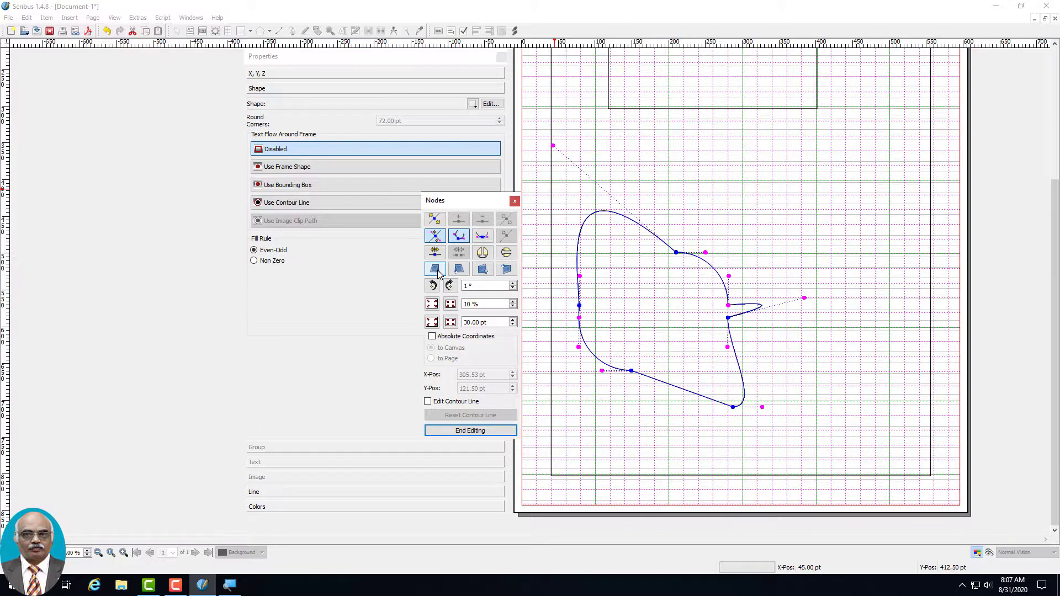
pyautogui.click(458, 271)
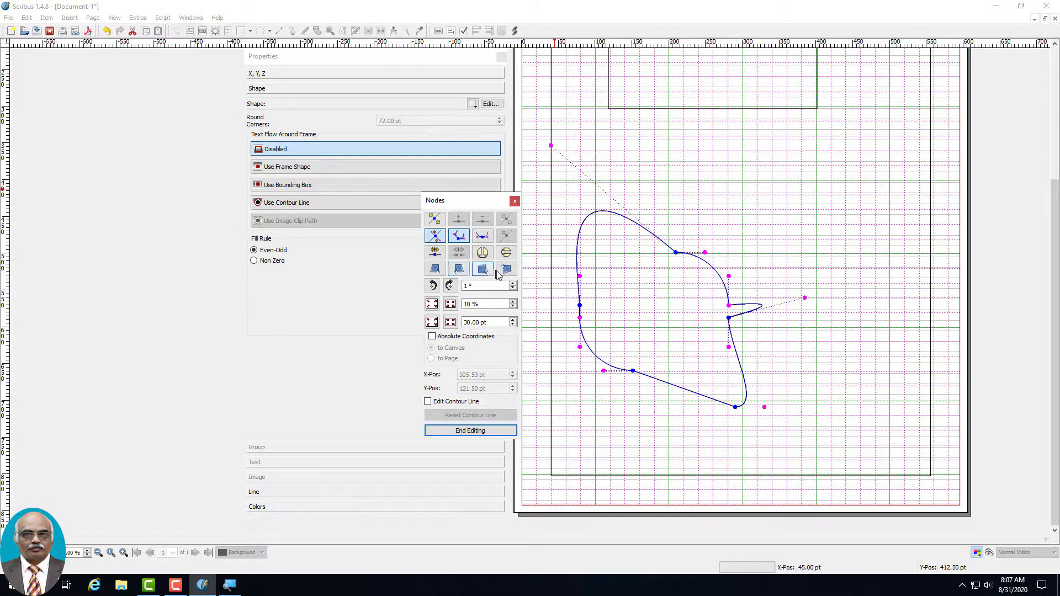
# Shear the path vertically in repeated increments so its right side rises and its left side drops.
pyautogui.click(490, 274)
pyautogui.click(486, 273)
pyautogui.click(486, 273)
pyautogui.click(487, 272)
pyautogui.click(486, 273)
pyautogui.click(487, 273)
pyautogui.click(487, 273)
pyautogui.click(486, 273)
pyautogui.click(487, 273)
pyautogui.click(485, 271)
pyautogui.click(485, 272)
pyautogui.click(486, 272)
pyautogui.click(486, 272)
pyautogui.click(485, 272)
pyautogui.click(485, 272)
pyautogui.click(485, 272)
pyautogui.click(485, 272)
pyautogui.click(484, 270)
pyautogui.click(484, 270)
pyautogui.click(484, 271)
pyautogui.click(484, 271)
pyautogui.click(484, 271)
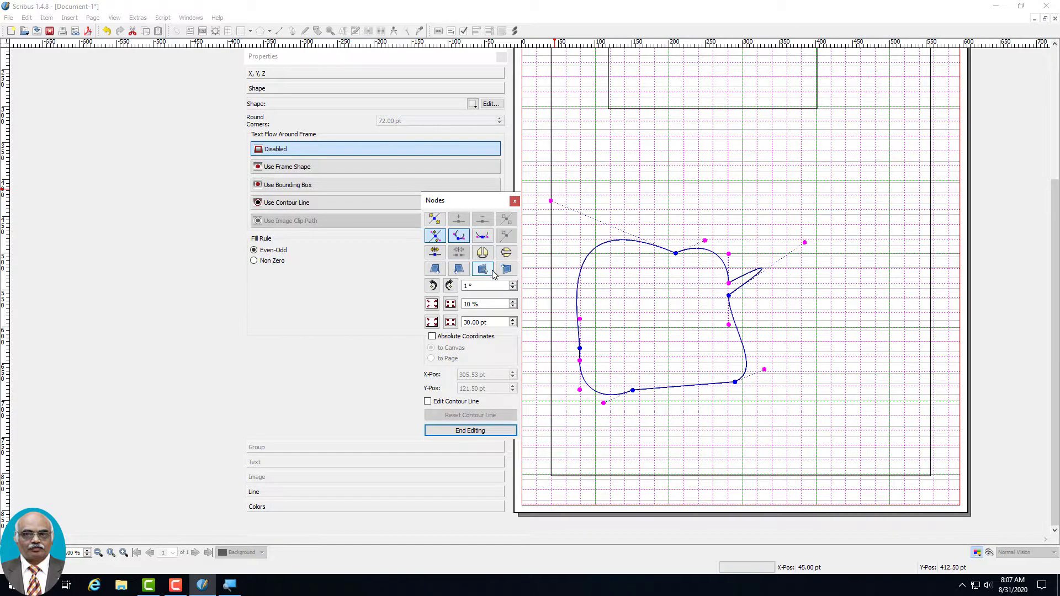
# Adjust the vertical shear by small increments in both directions, and shear the path horizontally so its lower part shifts right.
pyautogui.click(506, 272)
pyautogui.click(506, 272)
pyautogui.click(507, 272)
pyautogui.click(485, 272)
pyautogui.click(484, 272)
pyautogui.click(459, 272)
pyautogui.click(459, 272)
pyautogui.click(458, 271)
pyautogui.click(459, 272)
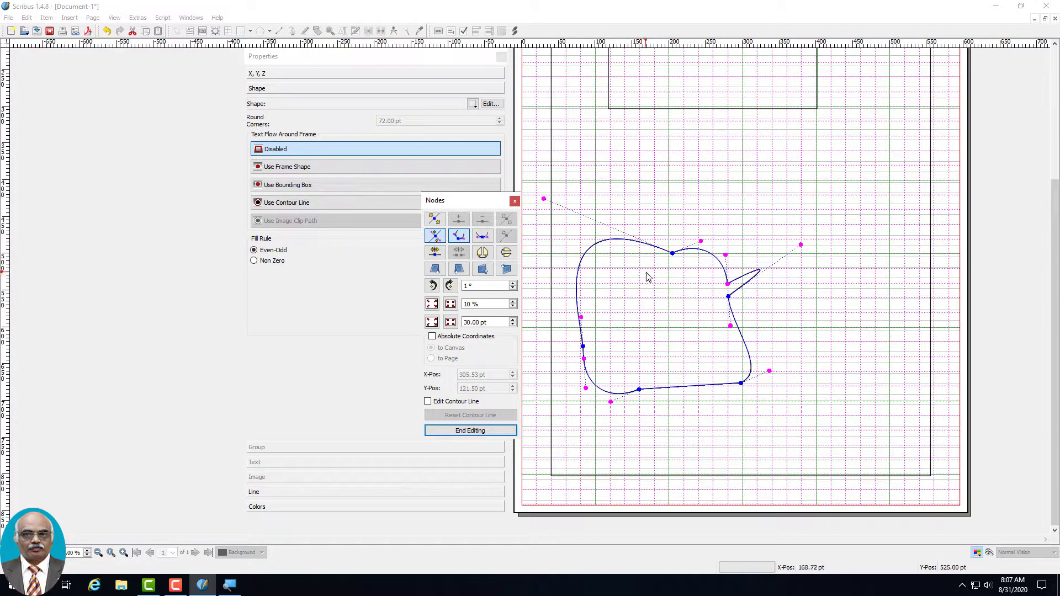
# Rotate the path 1° counterclockwise and 1° clockwise, and rotate it clockwise with the angle set to 9°.
pyautogui.click(433, 286)
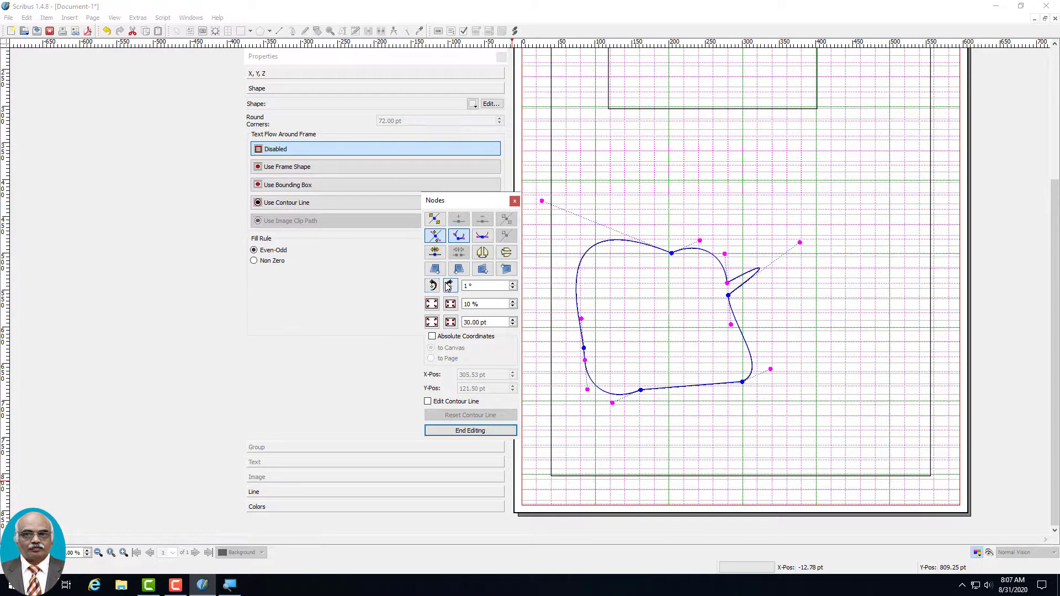
pyautogui.click(449, 285)
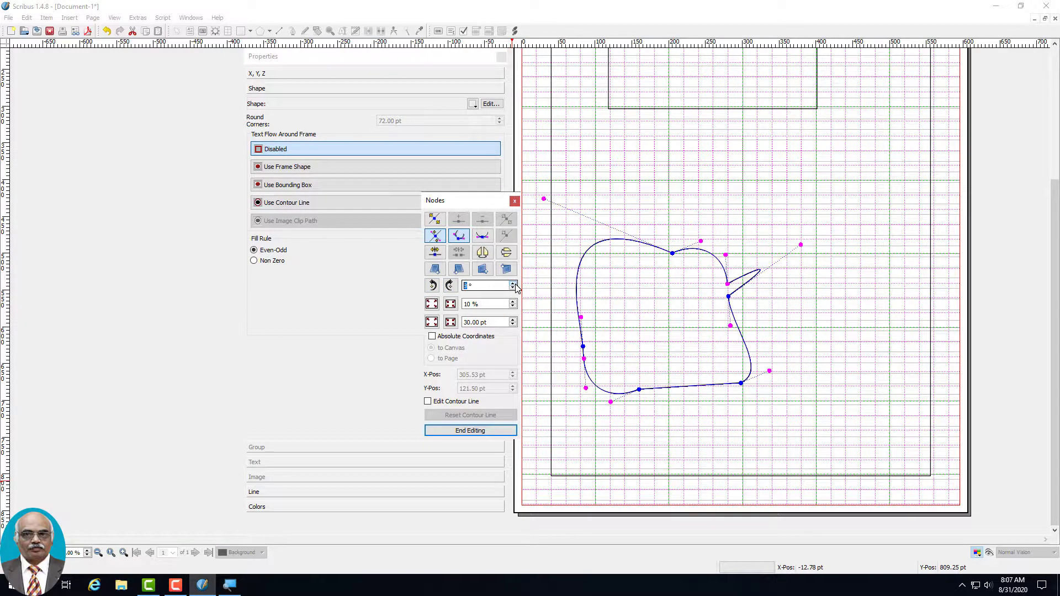
pyautogui.click(449, 286)
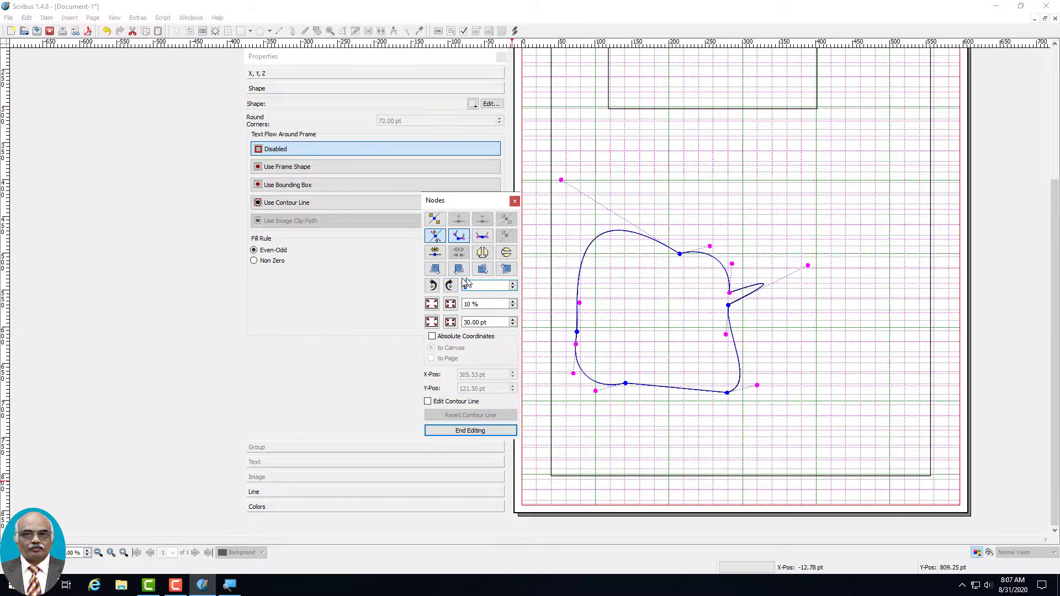
# Enlarge the path by 10% and use absolute node coordinates relative to the page.
pyautogui.click(432, 305)
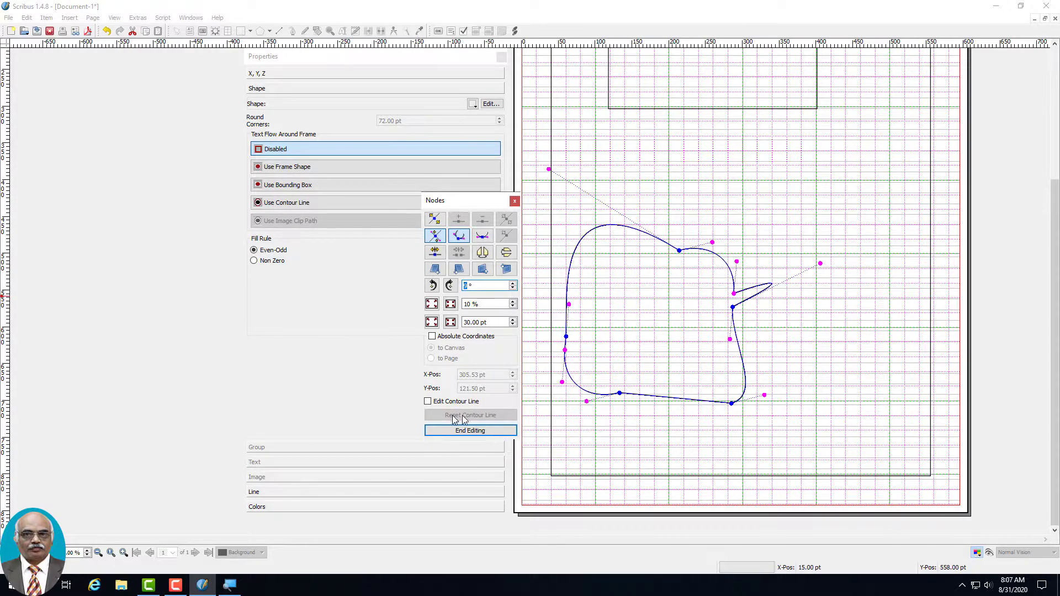
pyautogui.click(431, 336)
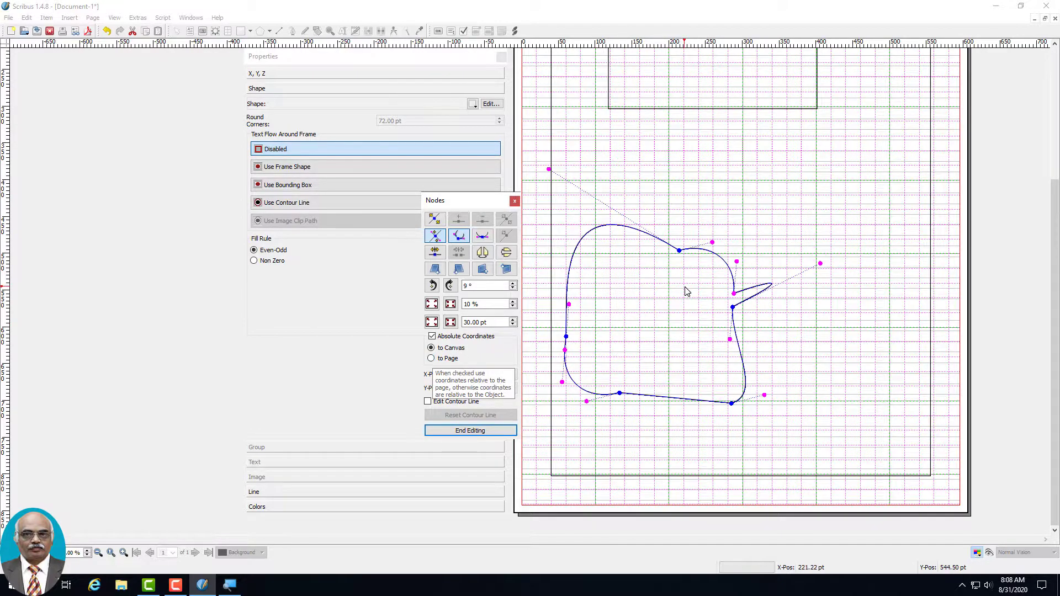
pyautogui.click(431, 359)
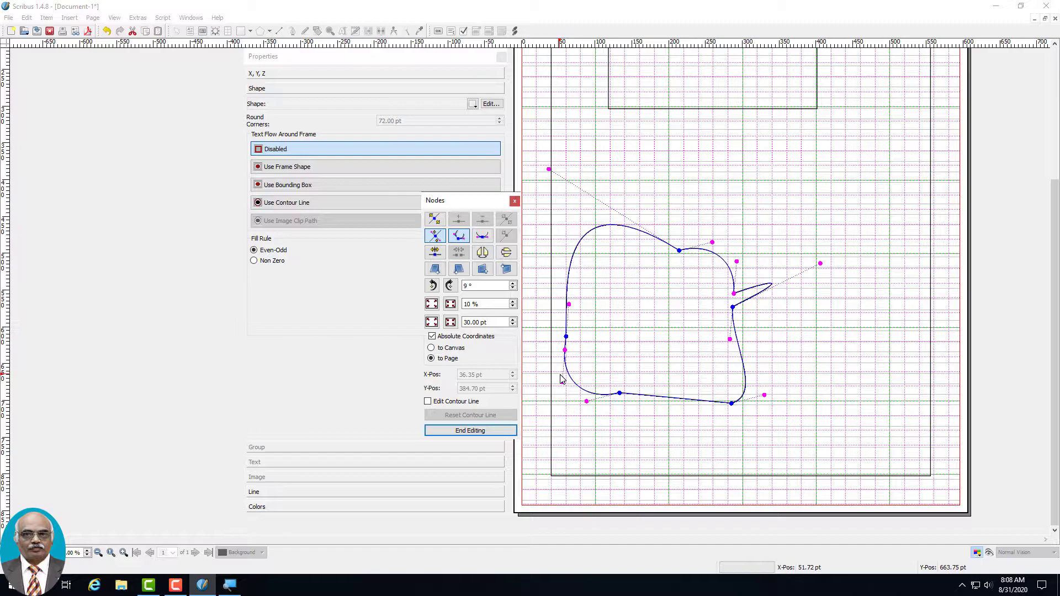
# Finish node editing and give the path a Red line colour and a Cyan fill, trying Green and Cyan for the line first.
pyautogui.click(515, 202)
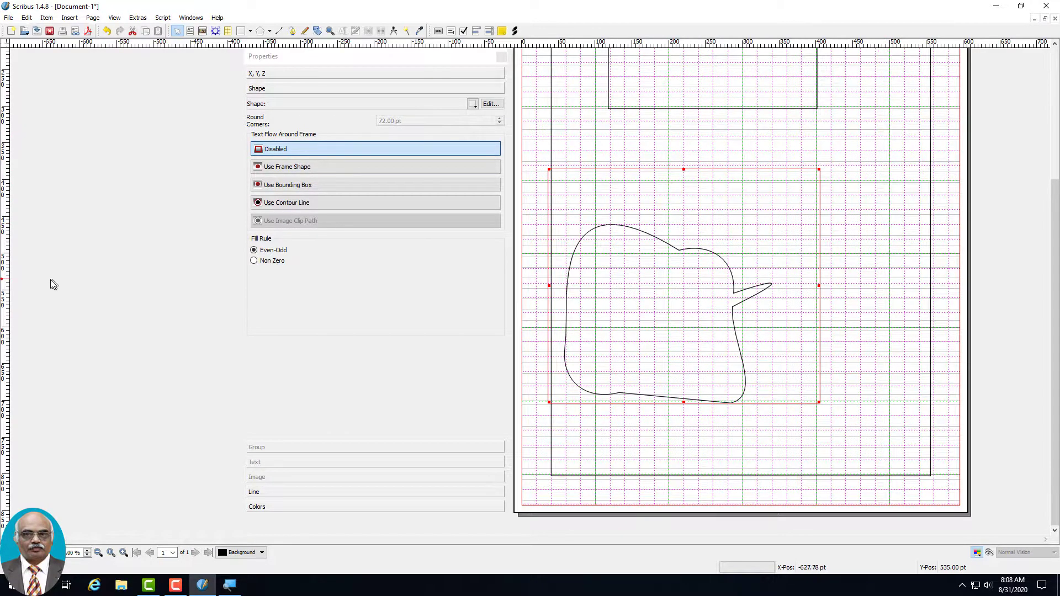
pyautogui.click(262, 509)
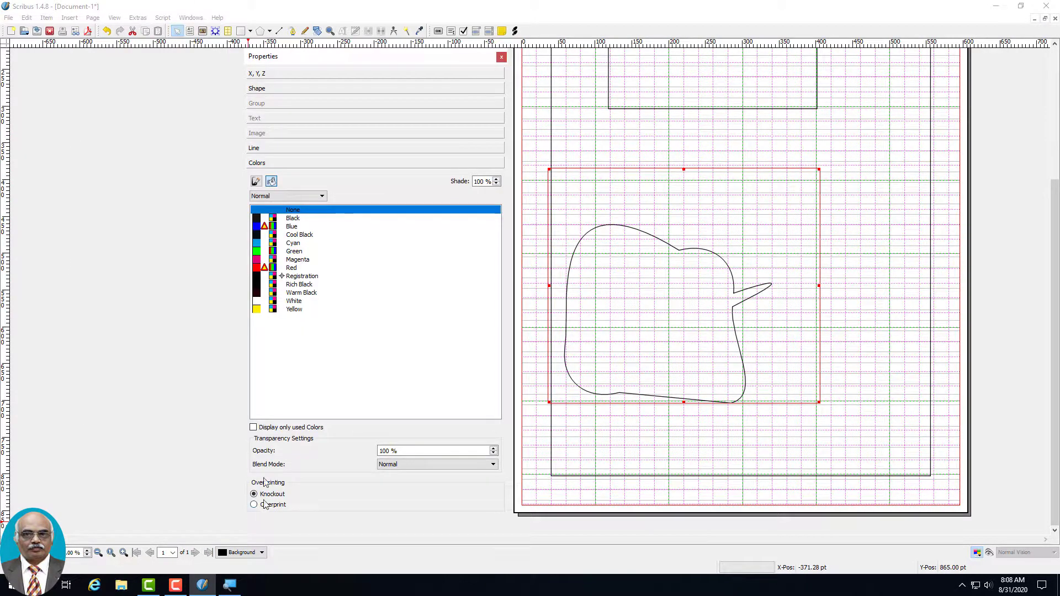
pyautogui.click(256, 182)
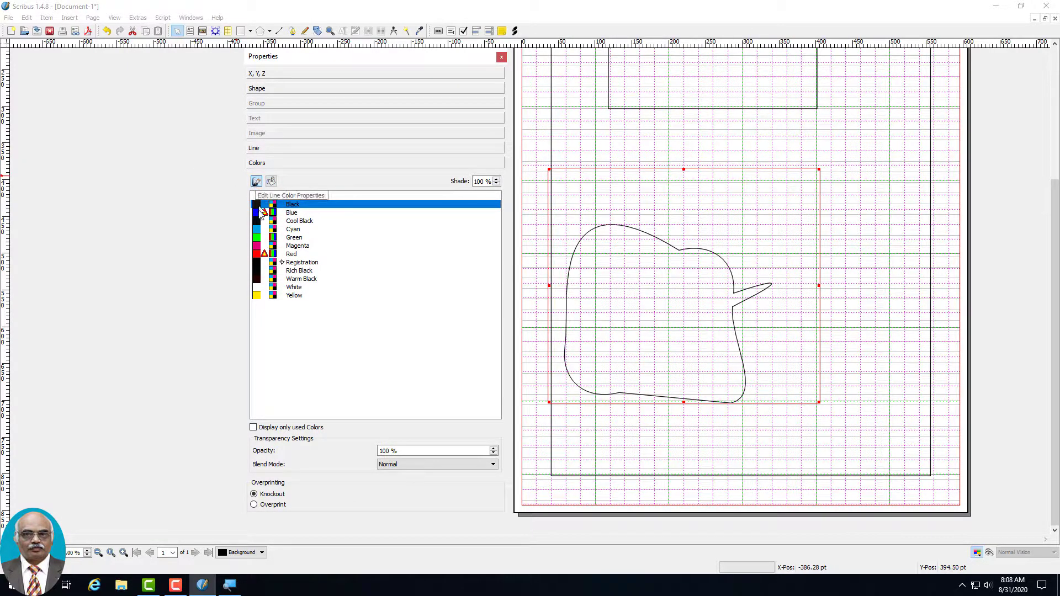
pyautogui.click(259, 238)
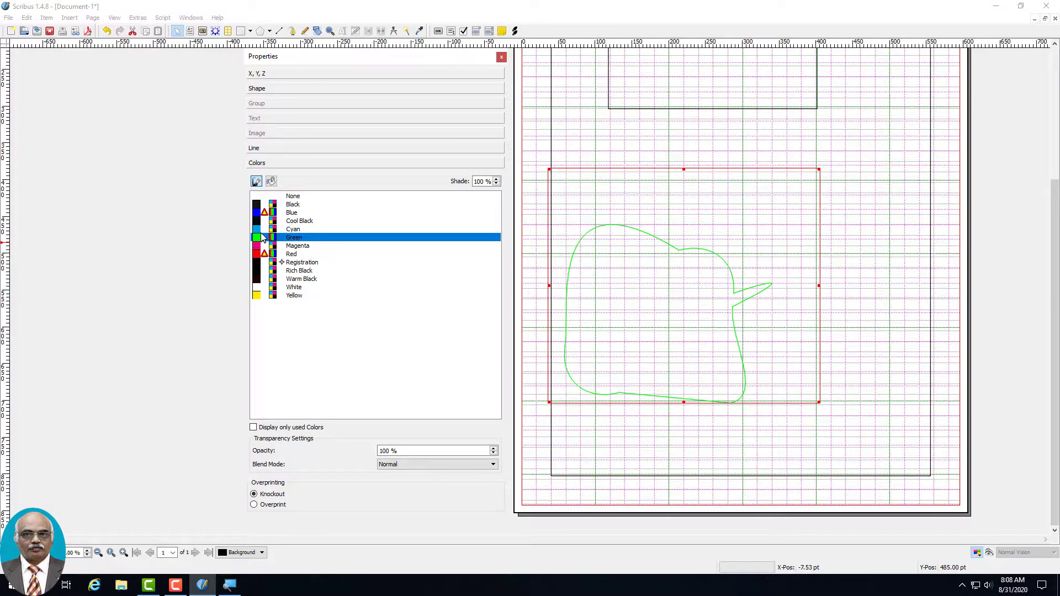
pyautogui.click(256, 230)
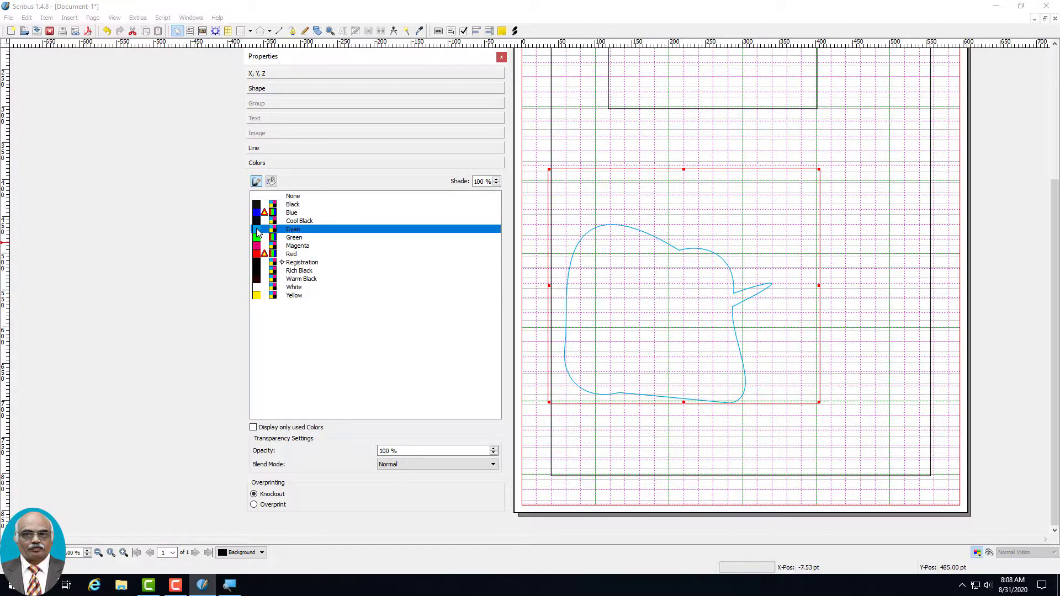
pyautogui.click(261, 255)
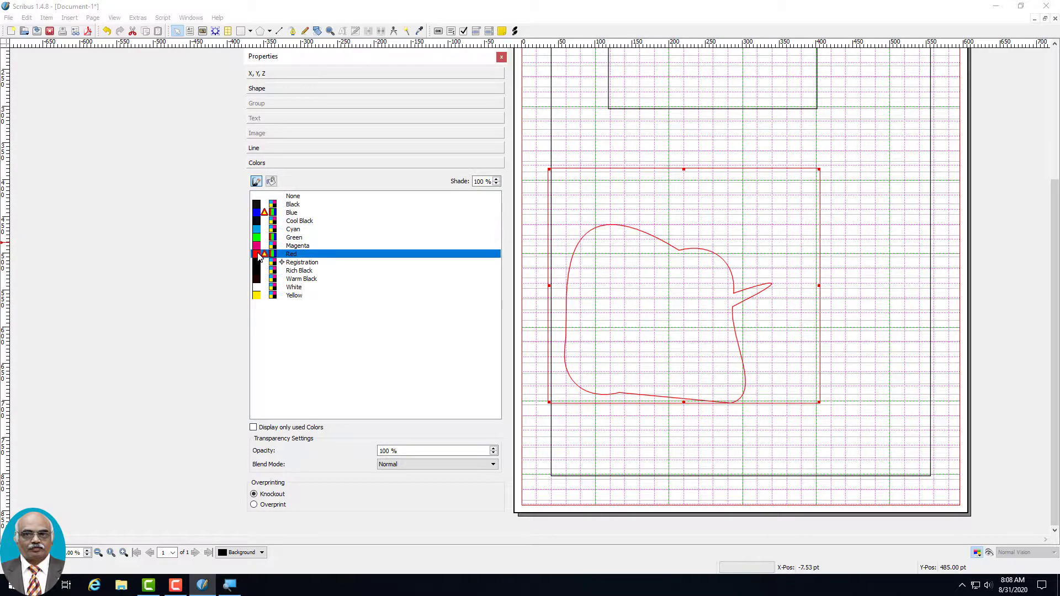
pyautogui.click(271, 182)
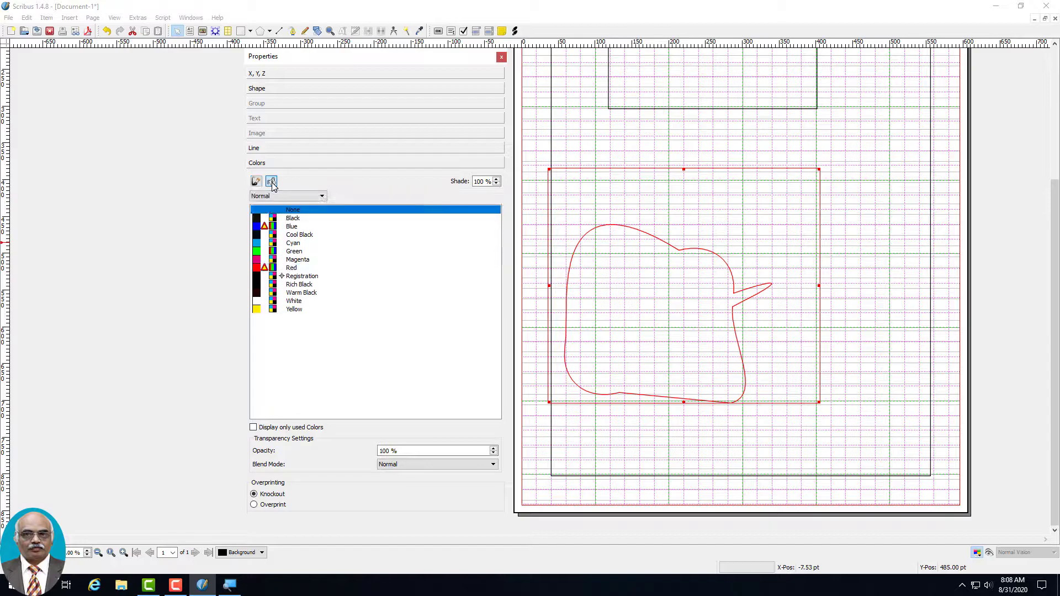
pyautogui.click(256, 246)
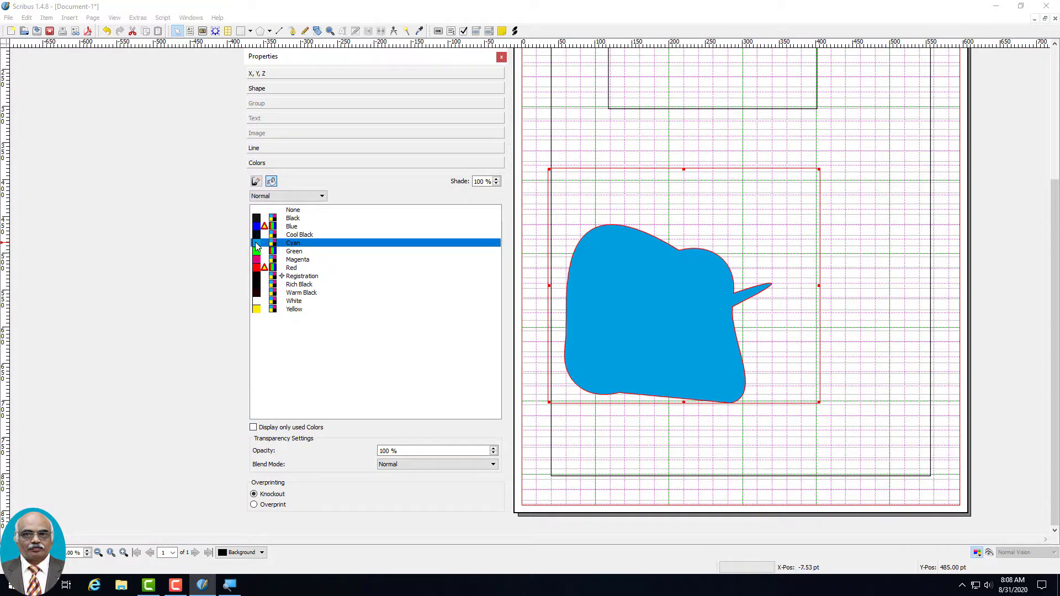
# Set the path's line opacity to 30% and its blend mode to Darken.
pyautogui.click(256, 181)
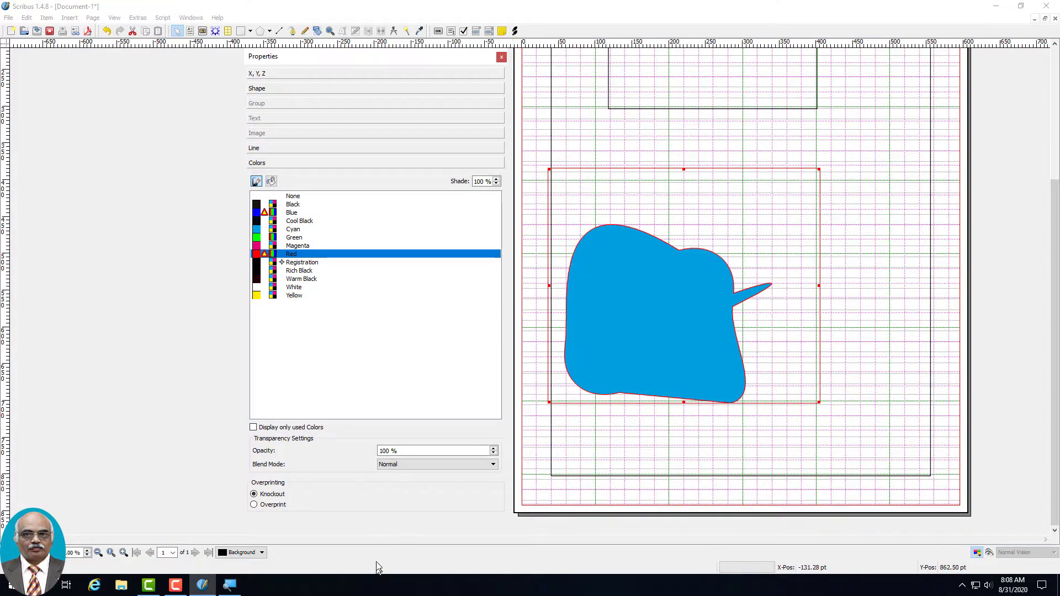
pyautogui.click(496, 453)
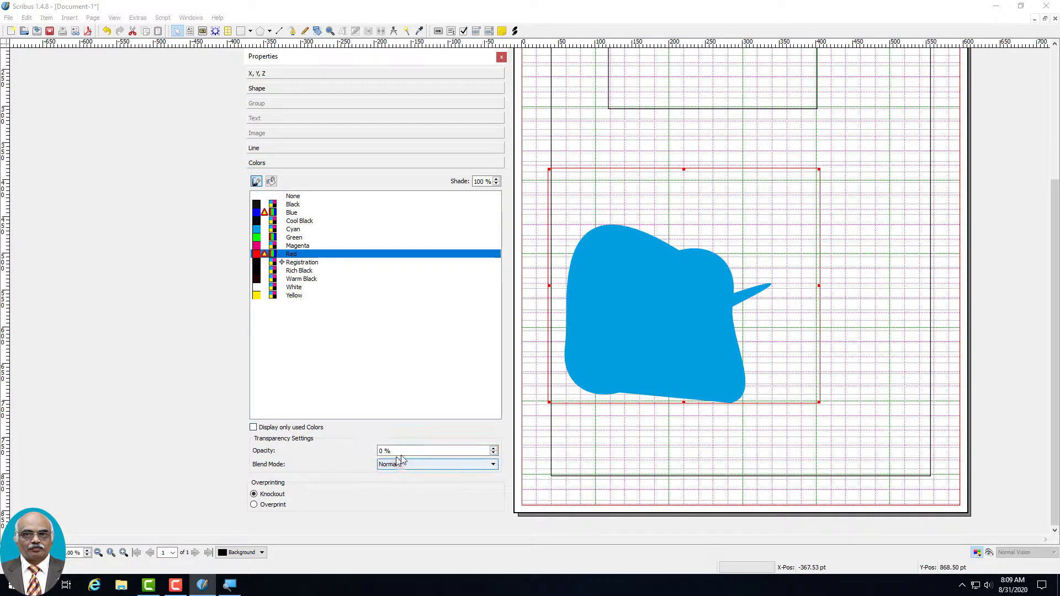
pyautogui.click(494, 448)
pyautogui.click(494, 448)
pyautogui.click(494, 448)
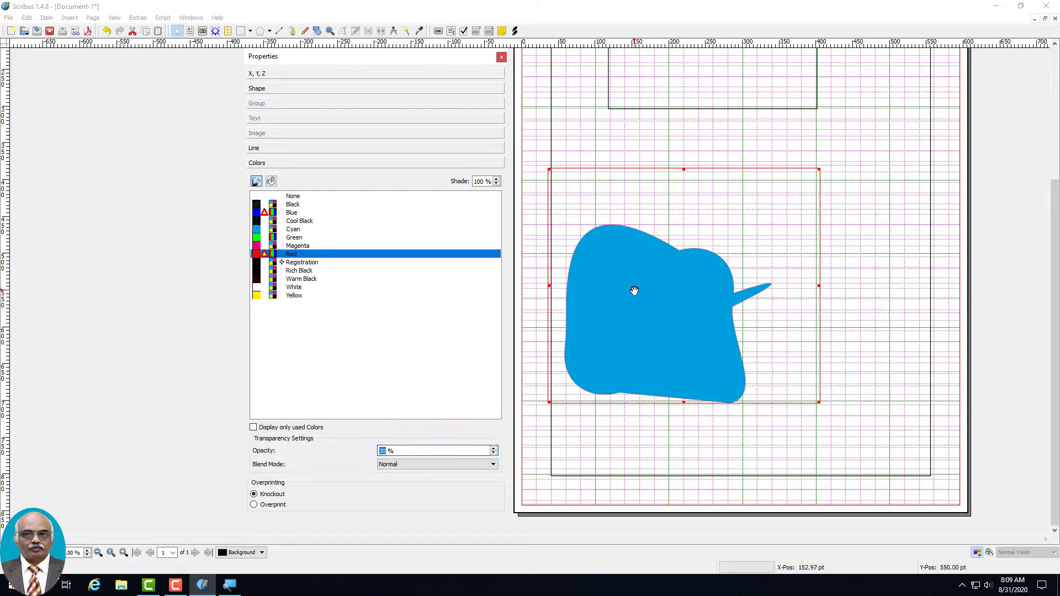
pyautogui.click(408, 464)
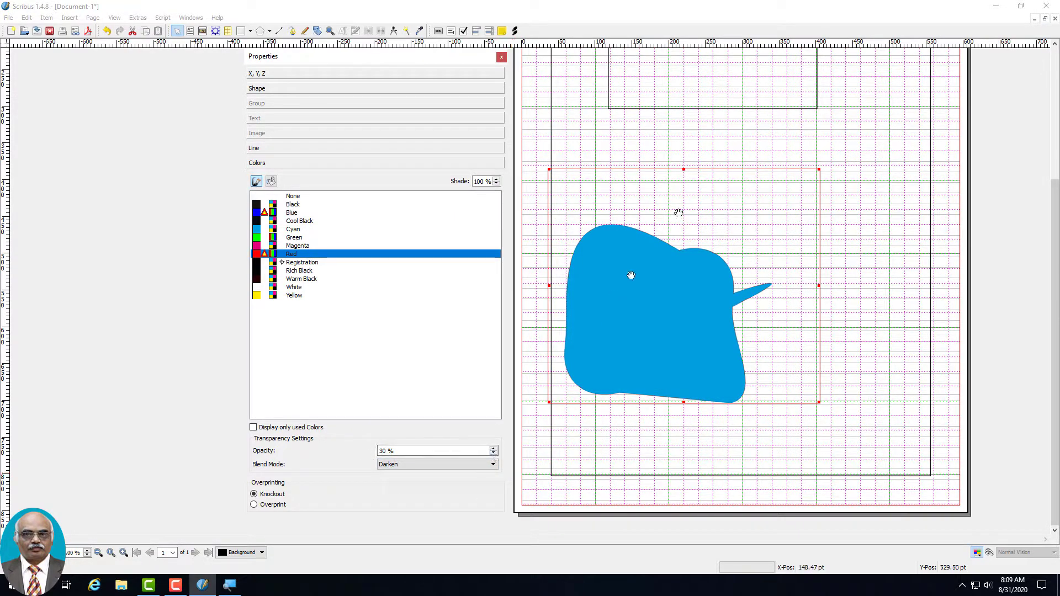
pyautogui.click(870, 157)
pyautogui.click(636, 326)
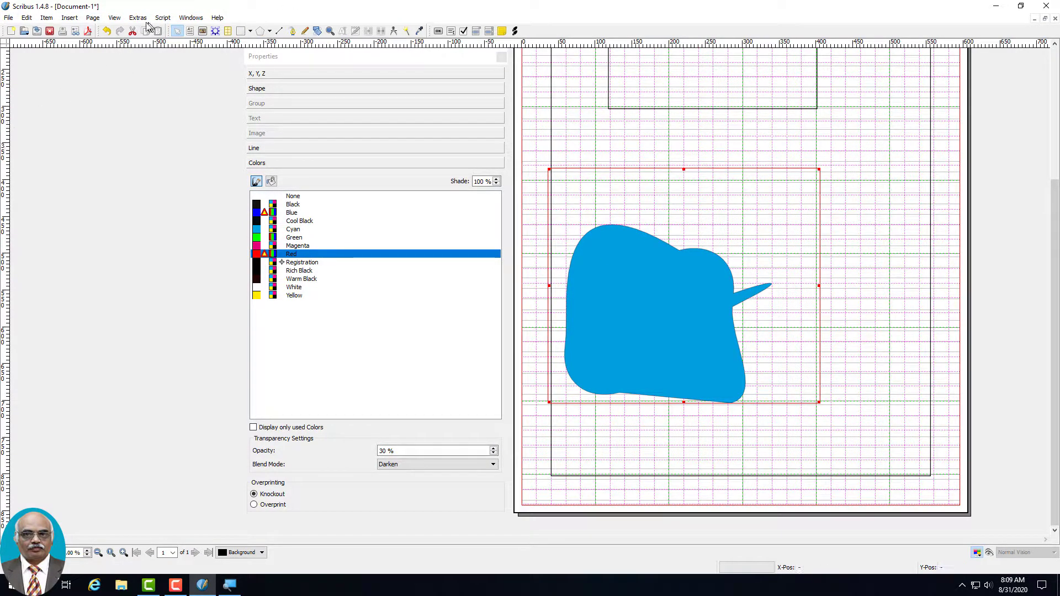
# Insert one A4 portrait page at the end of the document and clear the properties palette from the new page.
pyautogui.click(93, 20)
pyautogui.click(112, 30)
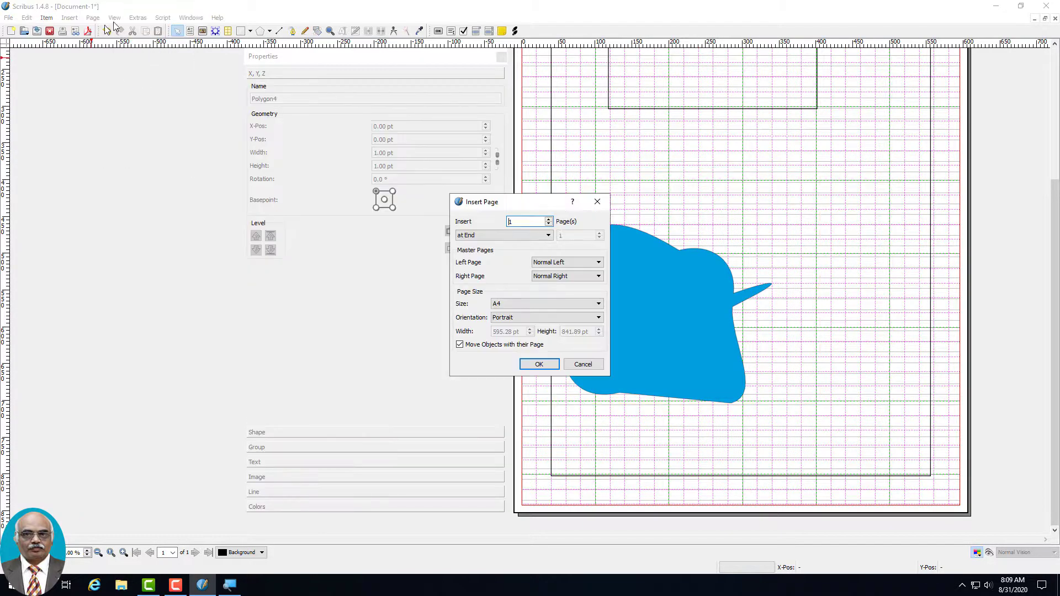
pyautogui.click(549, 368)
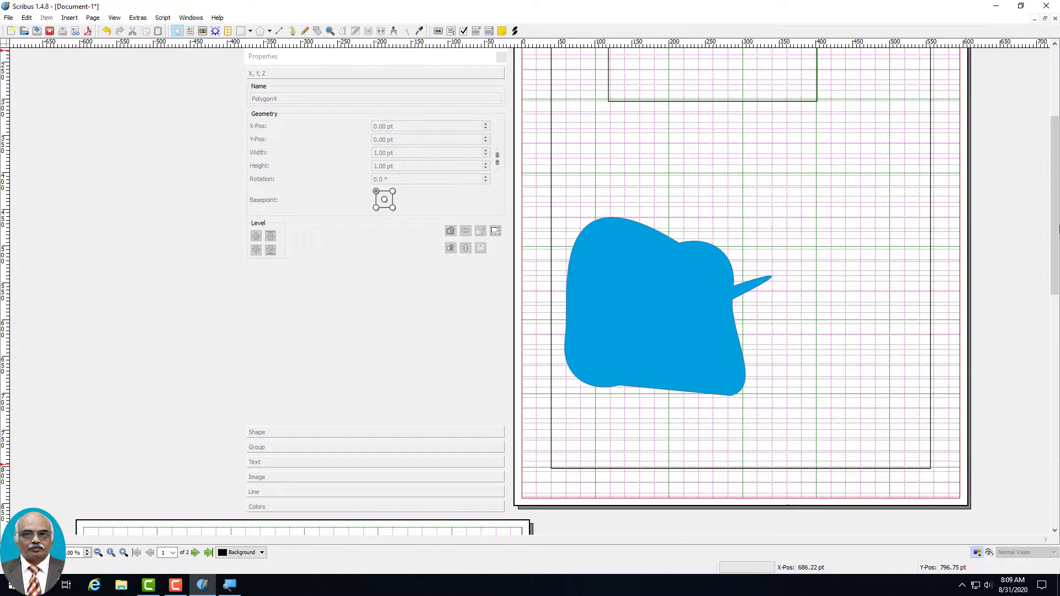
pyautogui.moveTo(1051, 232); pyautogui.dragTo(1025, 395)
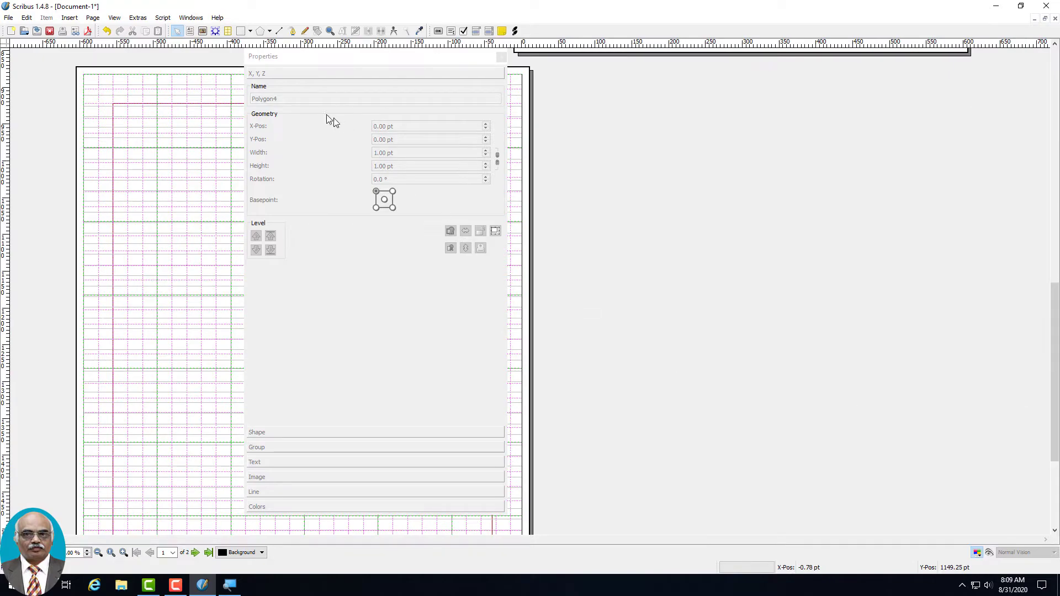
pyautogui.click(501, 58)
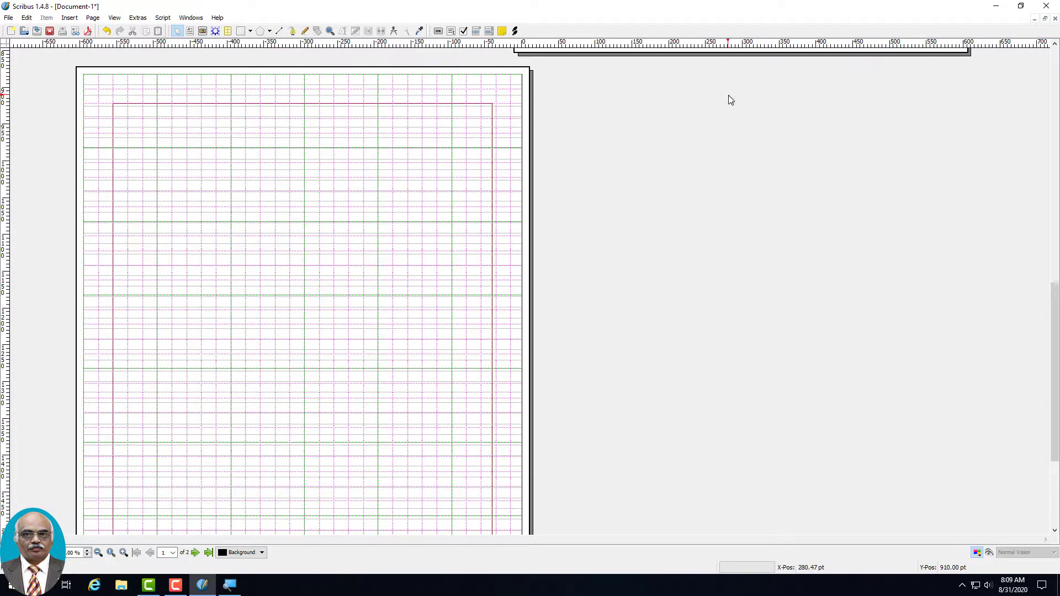
# Draw a left-pointing arrow shape about 103.5 pt wide and 23.5 pt high in the upper part of the new page.
pyautogui.click(251, 32)
pyautogui.moveTo(273, 58)
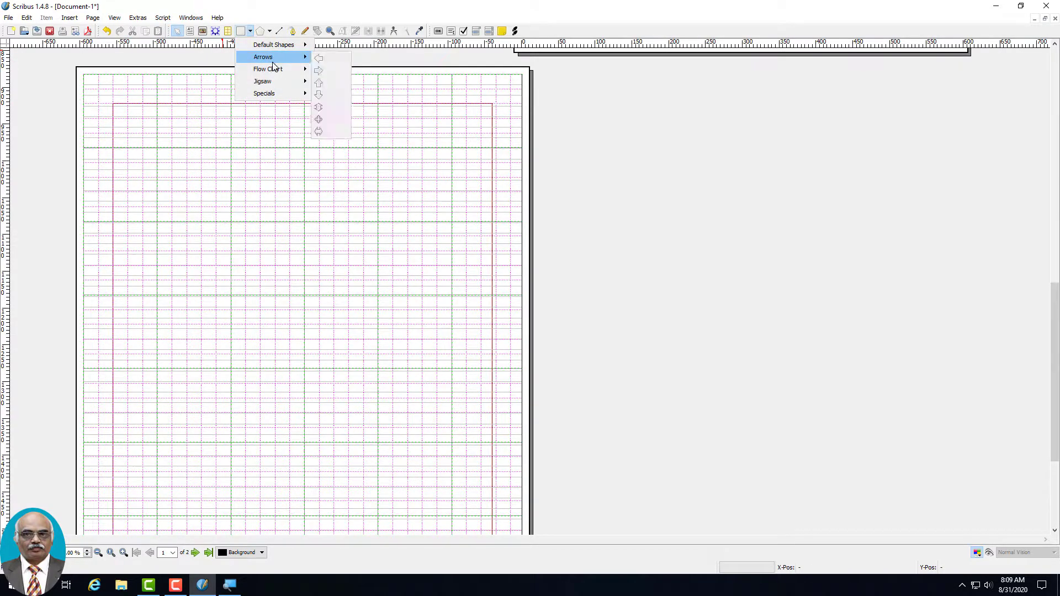
pyautogui.click(318, 58)
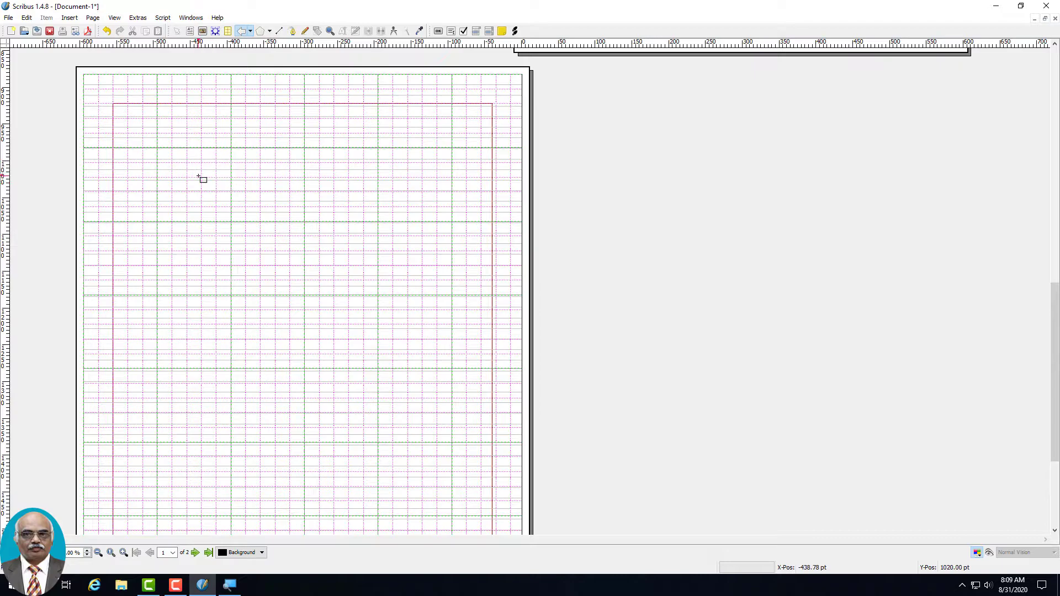
pyautogui.moveTo(198, 176); pyautogui.dragTo(275, 192)
pyautogui.click(362, 161)
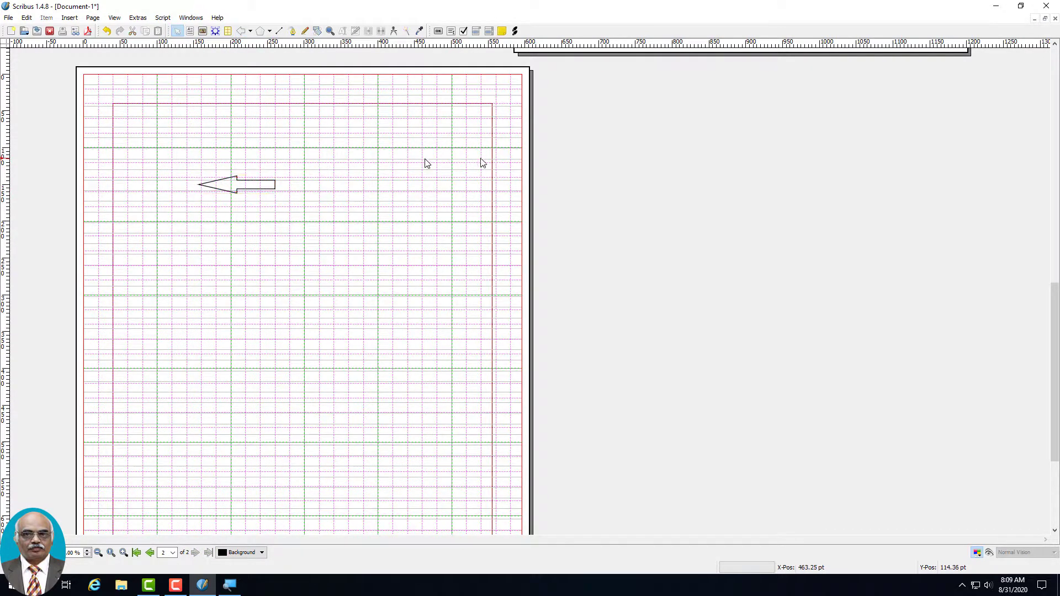
# Set the arrow's line colour to Blue in its properties.
pyautogui.click(231, 192)
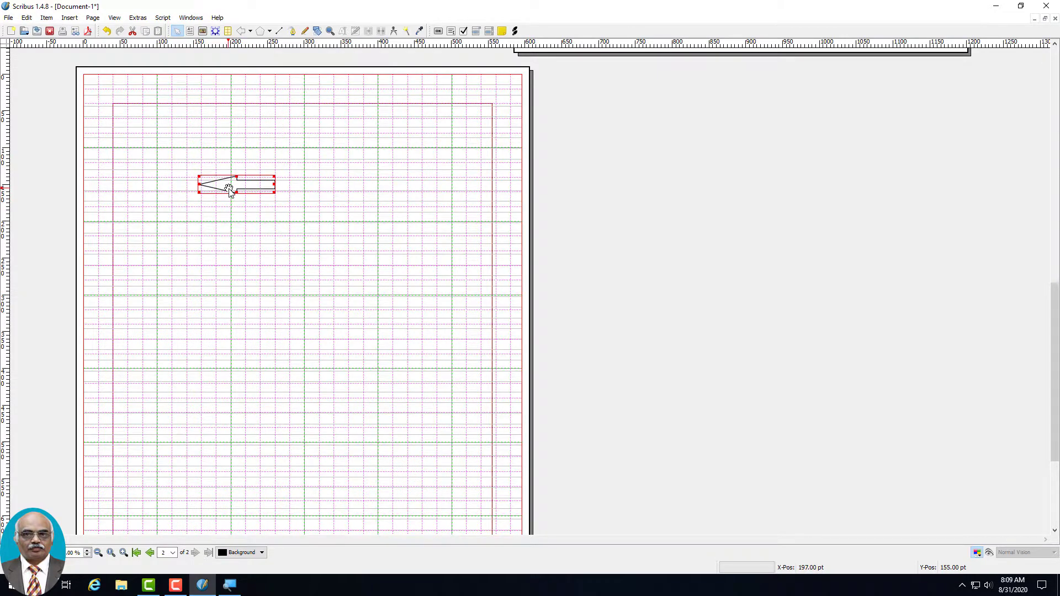
pyautogui.rightClick(229, 189)
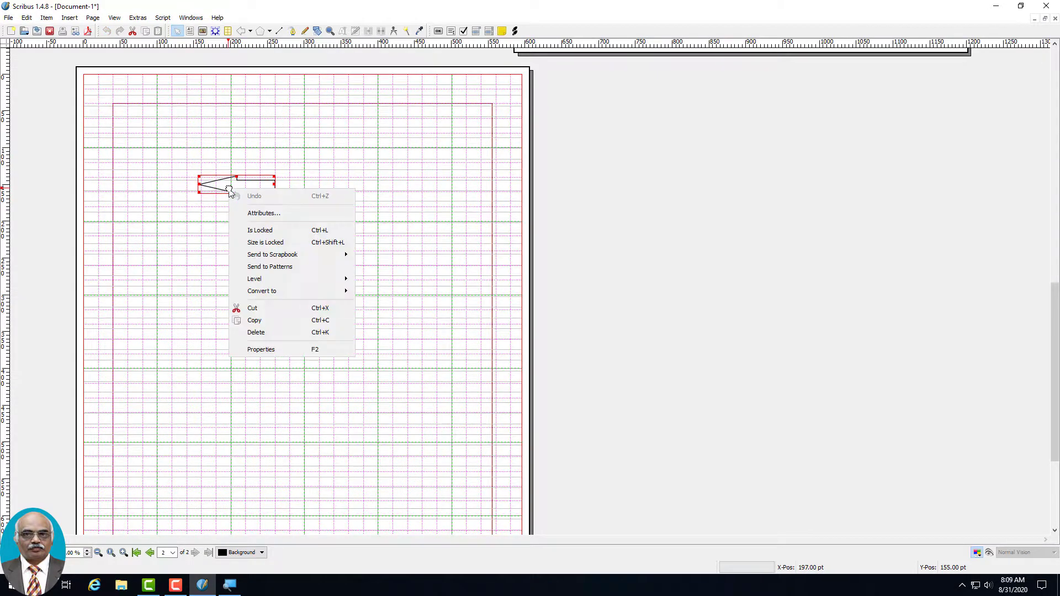
pyautogui.click(255, 349)
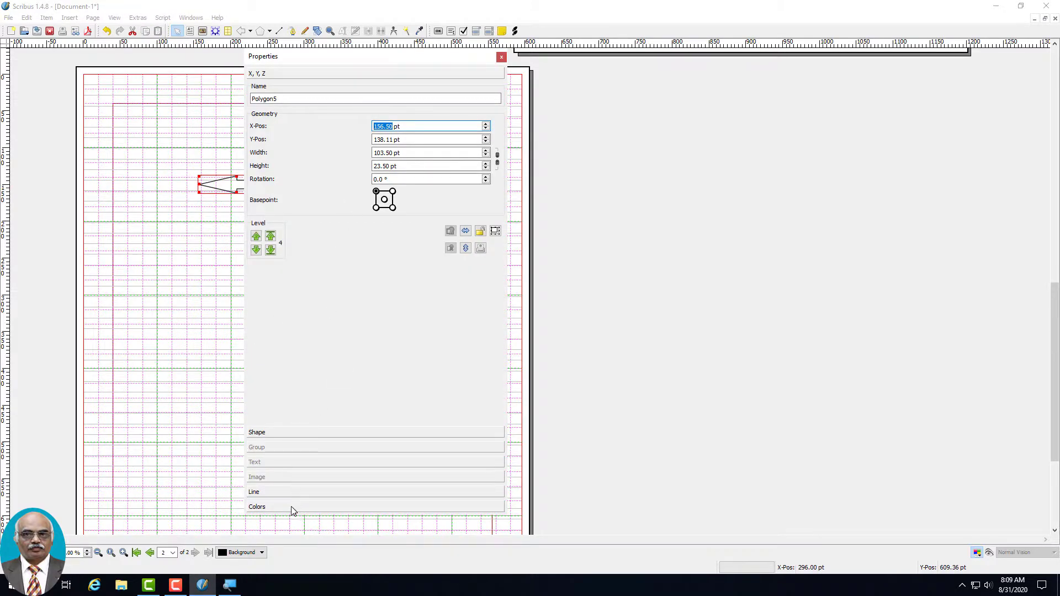
pyautogui.click(257, 507)
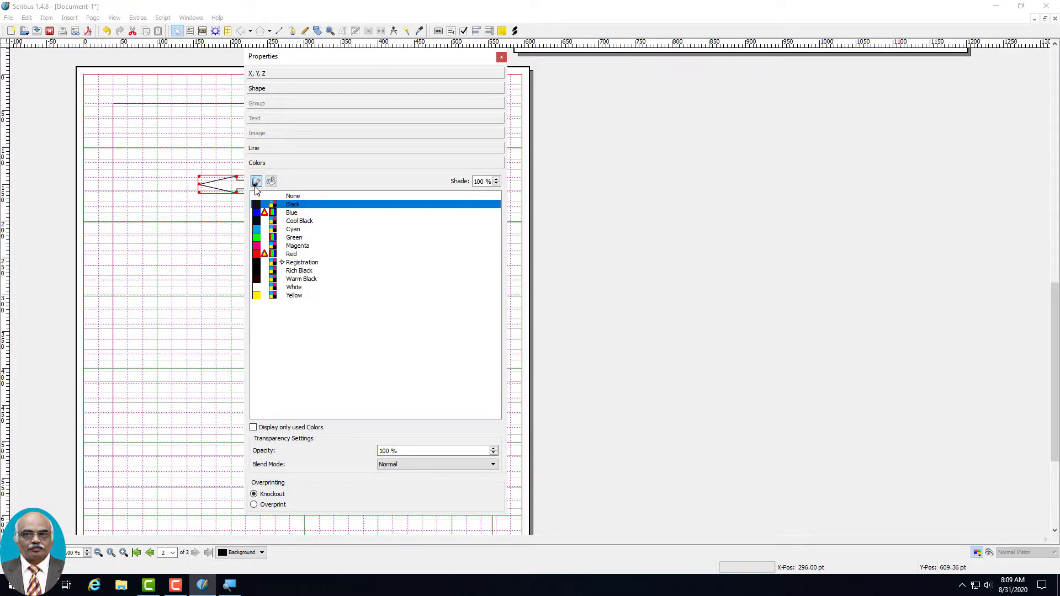
pyautogui.click(260, 215)
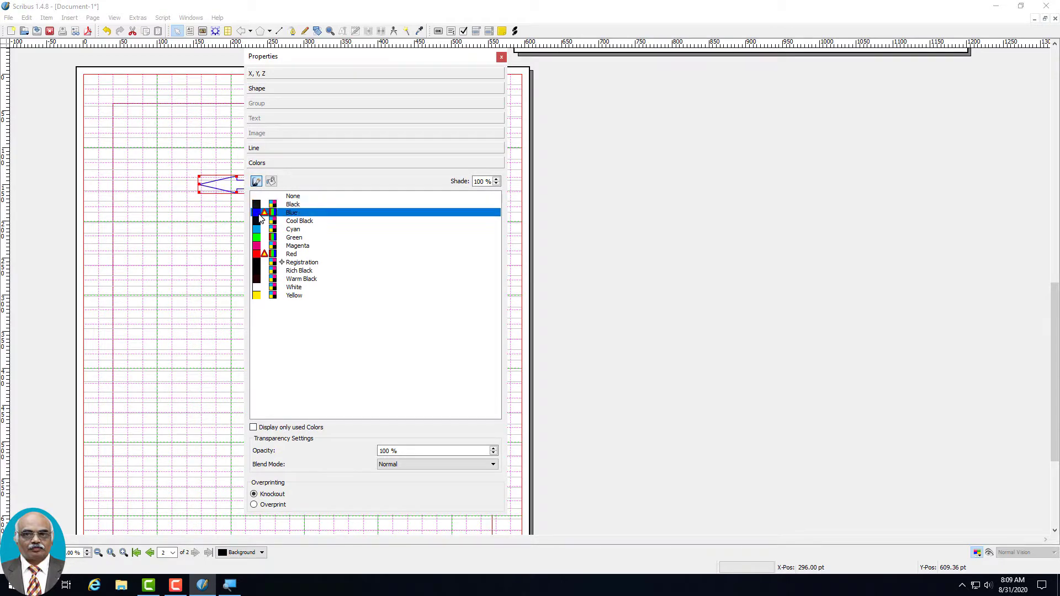
# Move the properties palette clear of the arrow and fill the arrow with Green.
pyautogui.moveTo(396, 59); pyautogui.dragTo(645, 75)
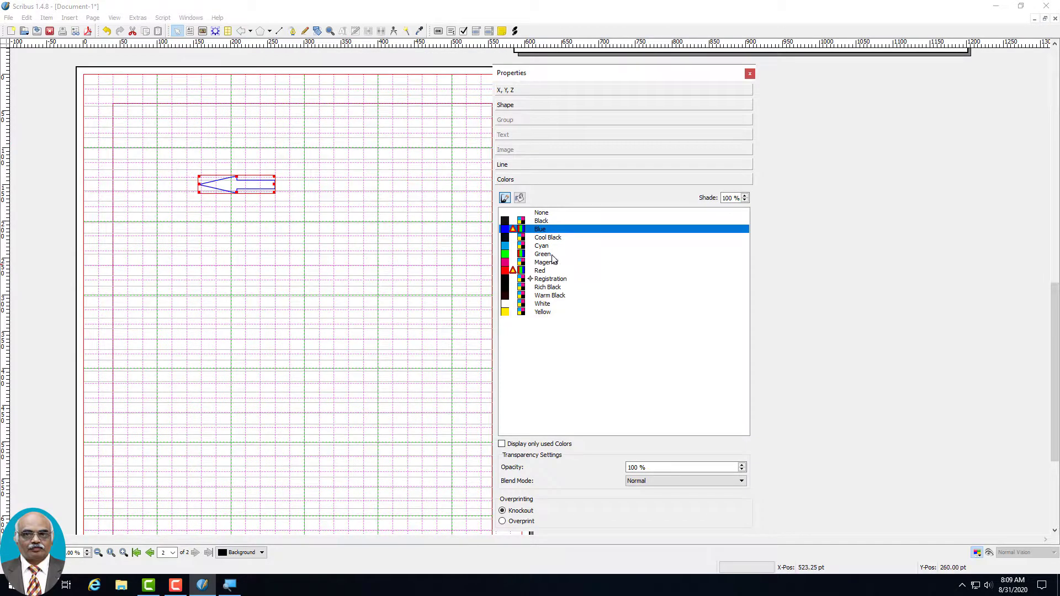
pyautogui.click(521, 199)
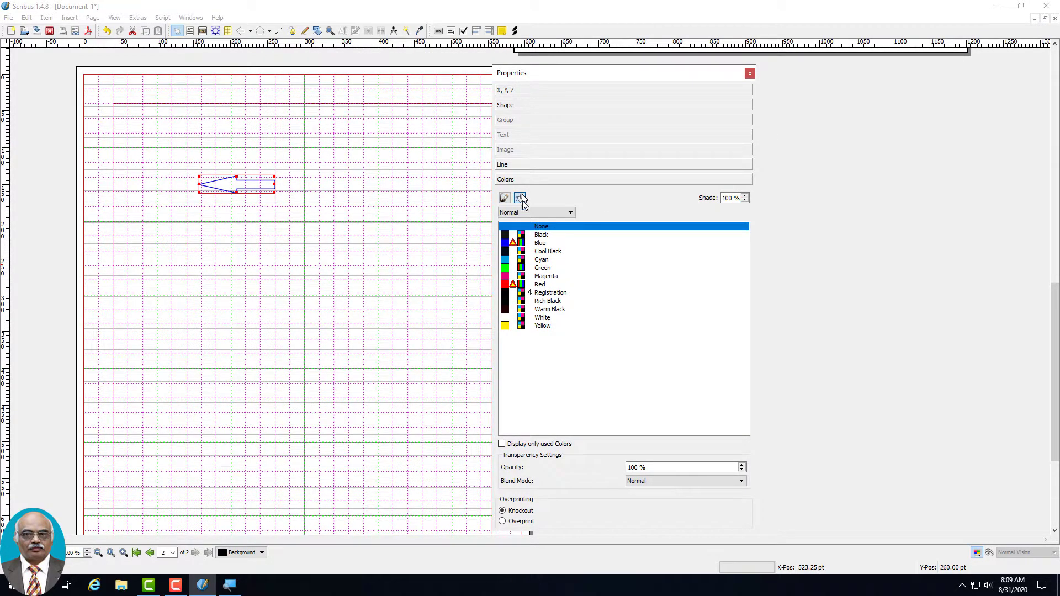
pyautogui.click(502, 245)
pyautogui.click(508, 271)
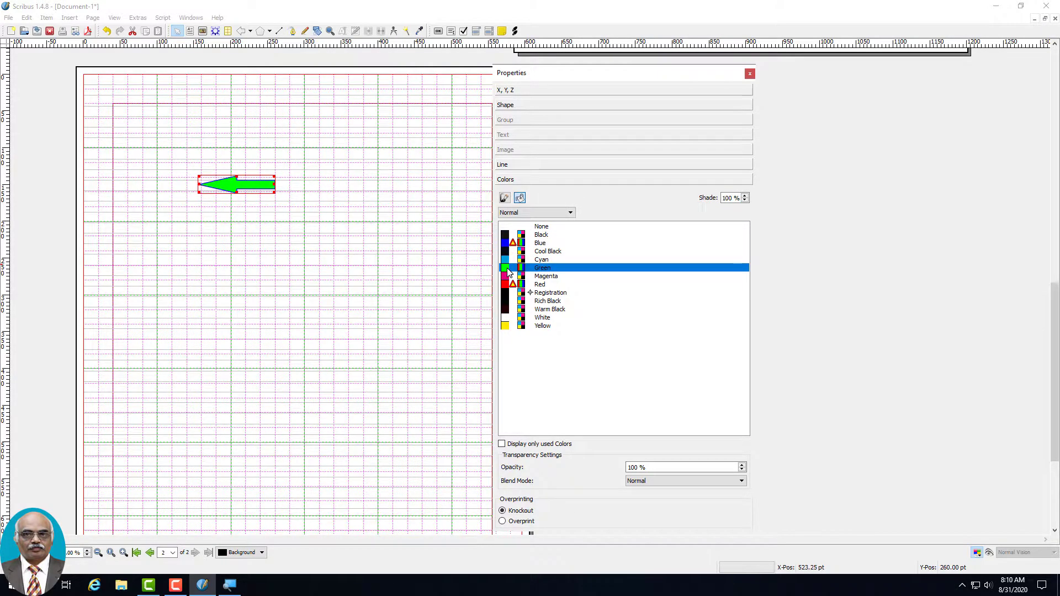
# Change the arrow's fill to a Diagonal Gradient whose starting colour is Cool Black.
pyautogui.click(529, 213)
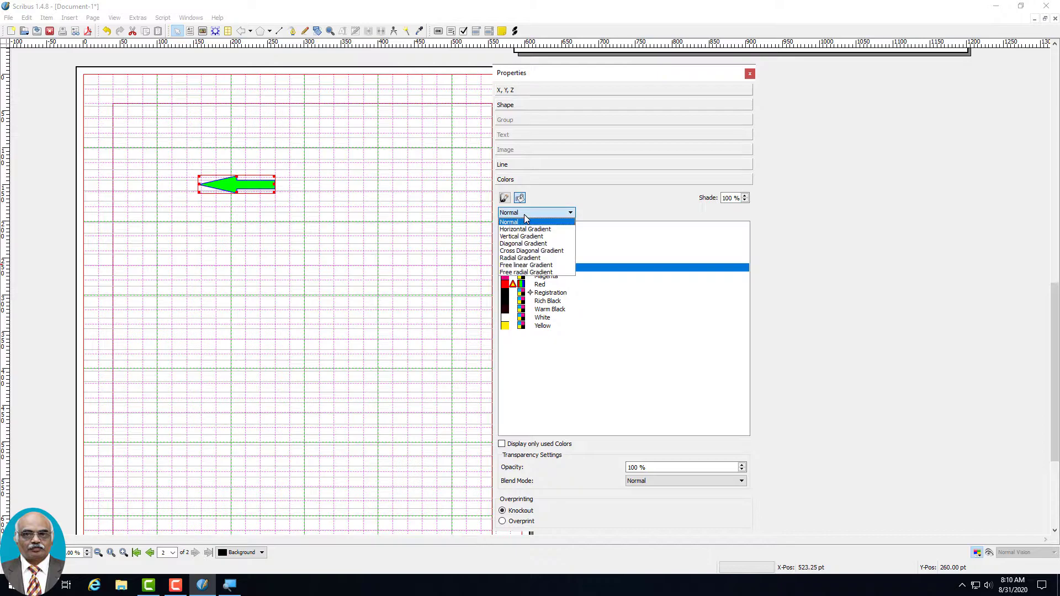
pyautogui.click(526, 243)
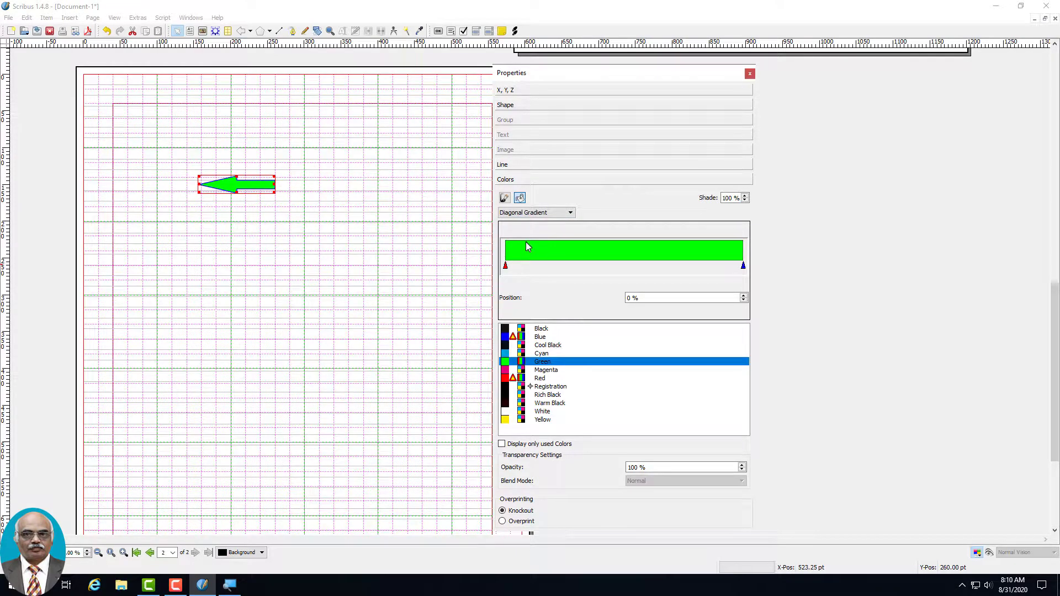
pyautogui.click(509, 345)
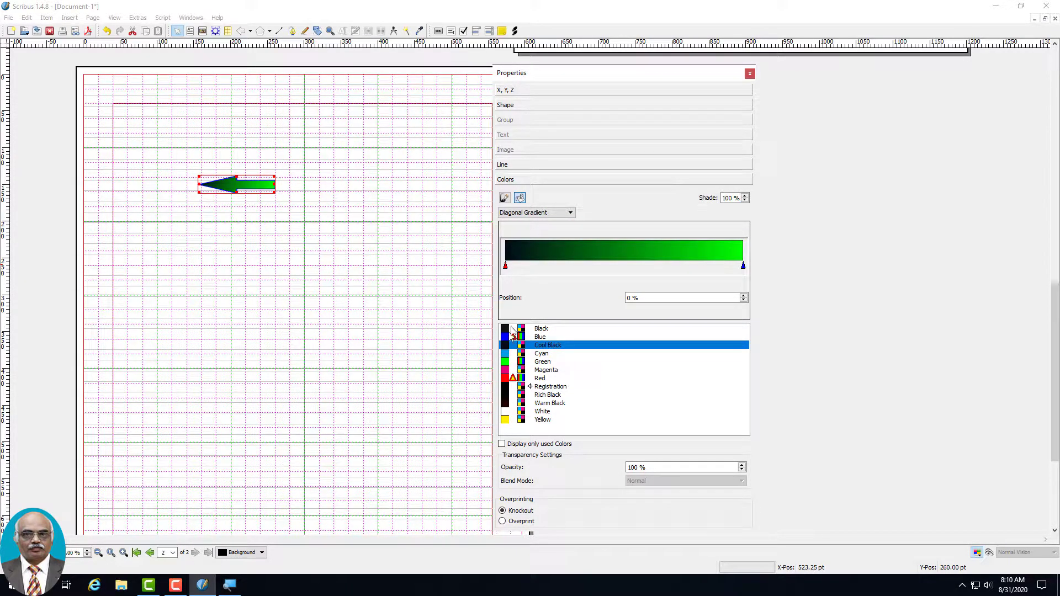
# Add two intermediate stops to the arrow's gradient and reposition the stops, with the green one at about 68% and the first intermediate at about 28%.
pyautogui.click(531, 269)
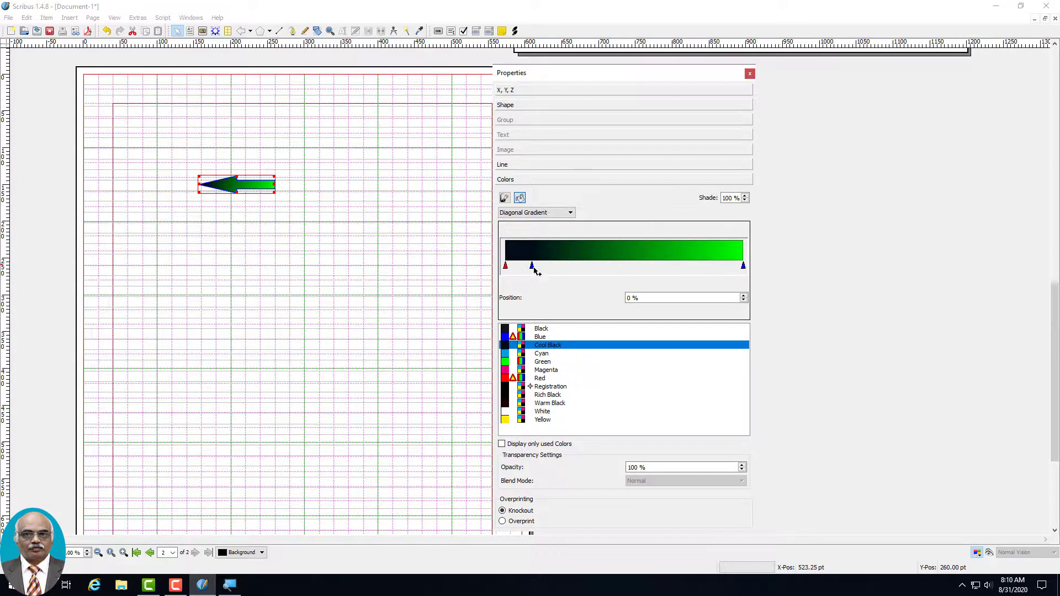
pyautogui.click(511, 379)
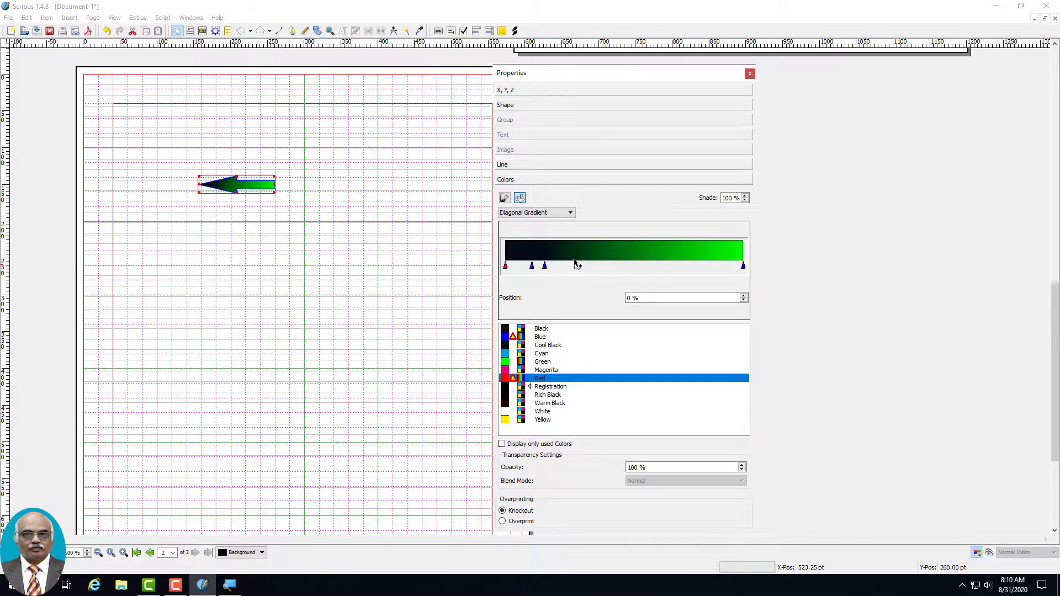
pyautogui.moveTo(544, 266); pyautogui.dragTo(580, 267)
pyautogui.moveTo(743, 266); pyautogui.dragTo(667, 265)
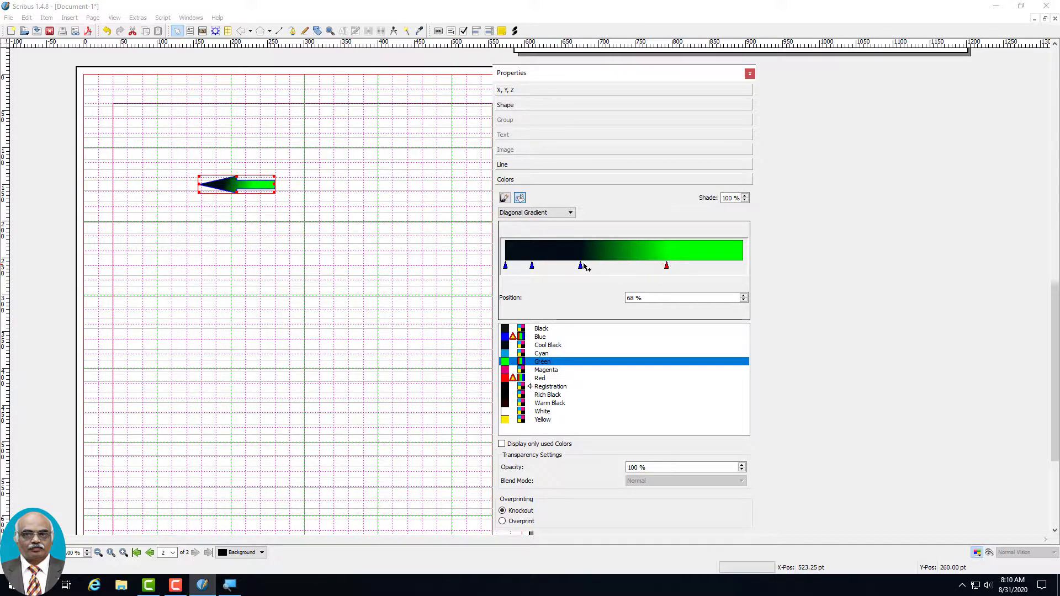
pyautogui.moveTo(533, 266); pyautogui.dragTo(573, 266)
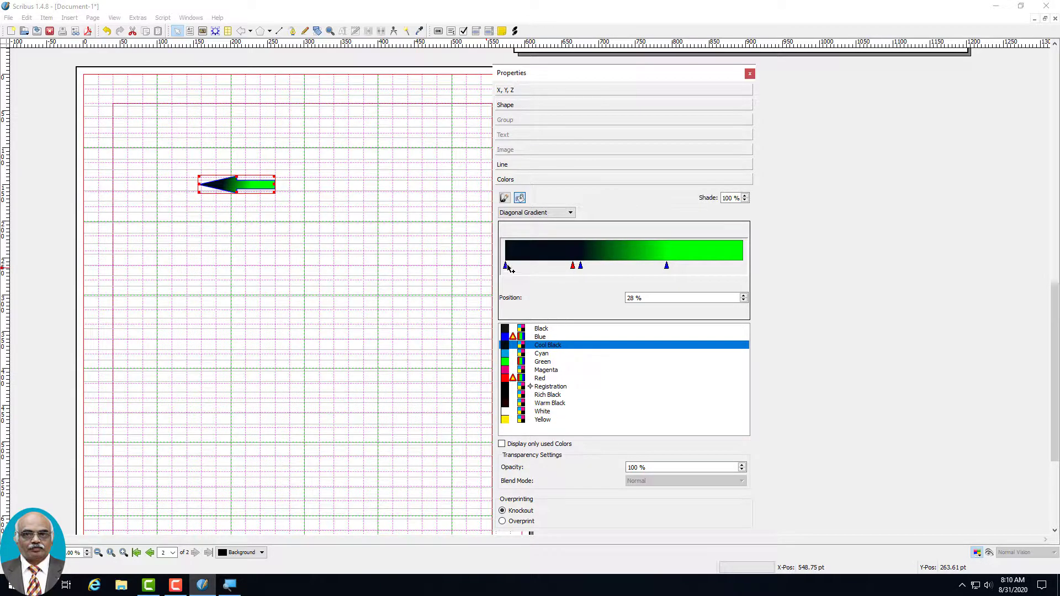
# Move the arrow gradient's starting stop to 15%, switch to a Cross Diagonal Gradient and place the third stop at 40%.
pyautogui.moveTo(506, 266); pyautogui.dragTo(541, 267)
pyautogui.click(569, 214)
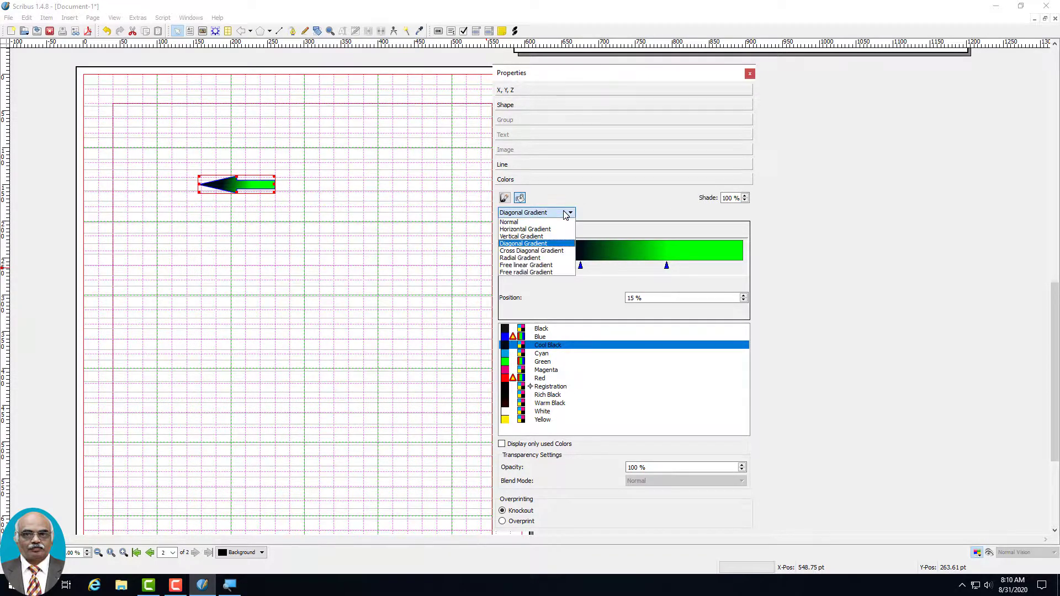
pyautogui.click(554, 251)
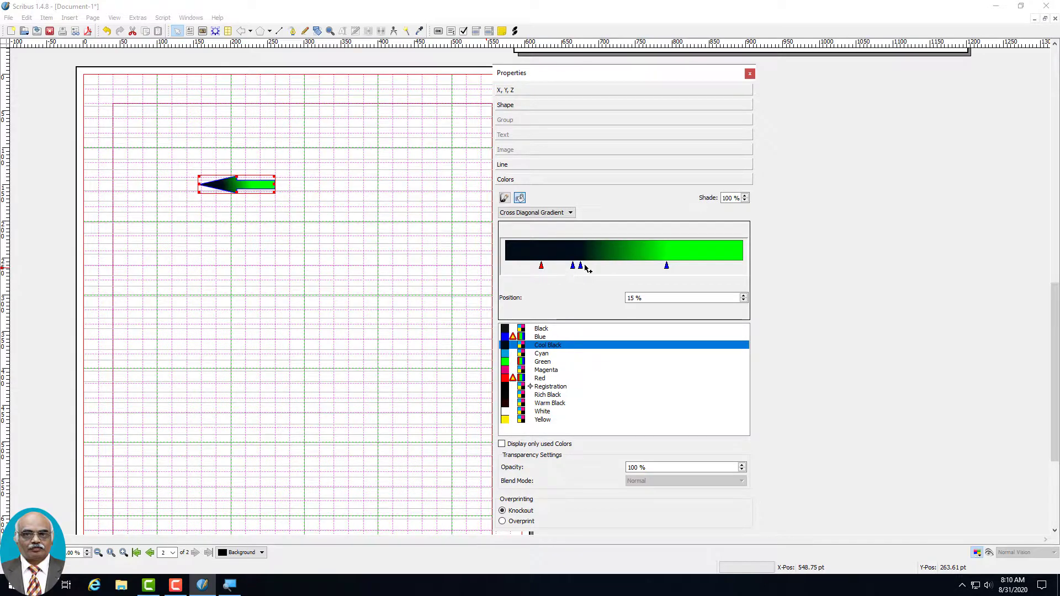
pyautogui.moveTo(581, 267); pyautogui.dragTo(601, 266)
# Apply a Vertical Gradient to the arrow and shift its dark stops back, with the first at 6% and the second at 19%.
pyautogui.click(550, 215)
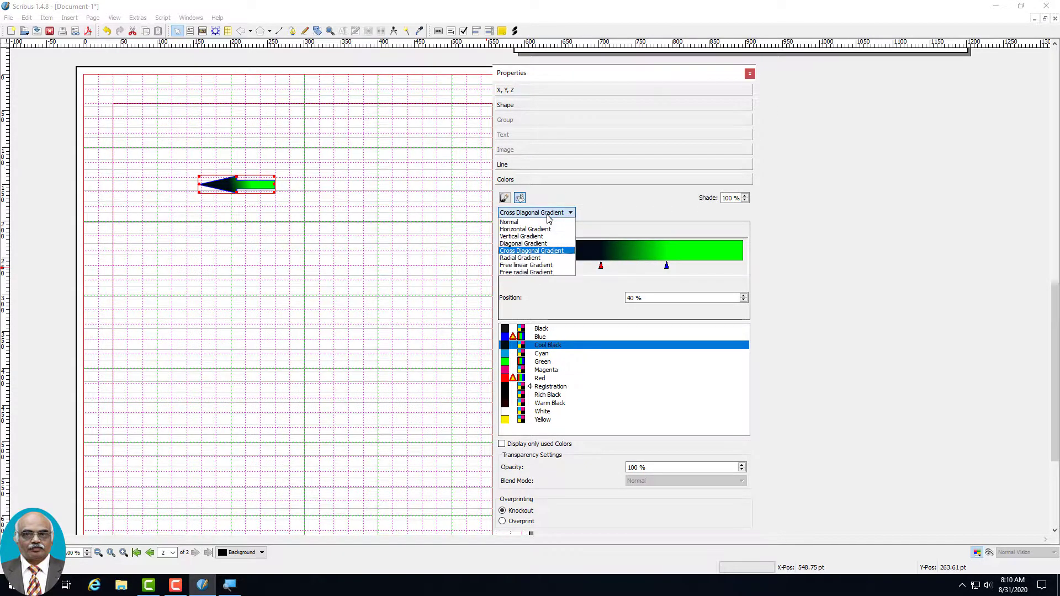
pyautogui.click(544, 237)
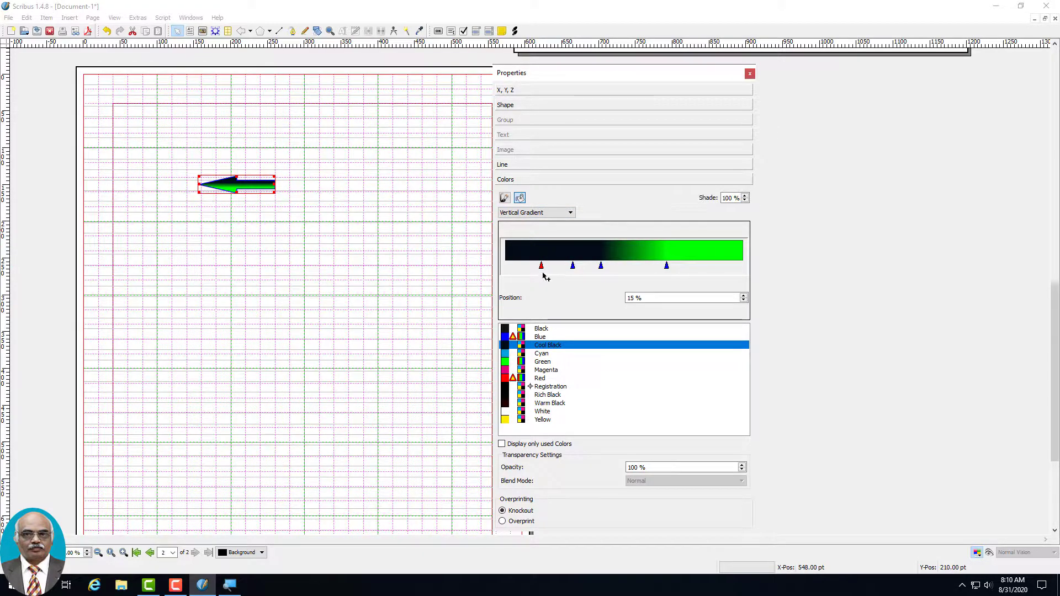
pyautogui.moveTo(601, 265); pyautogui.dragTo(559, 266)
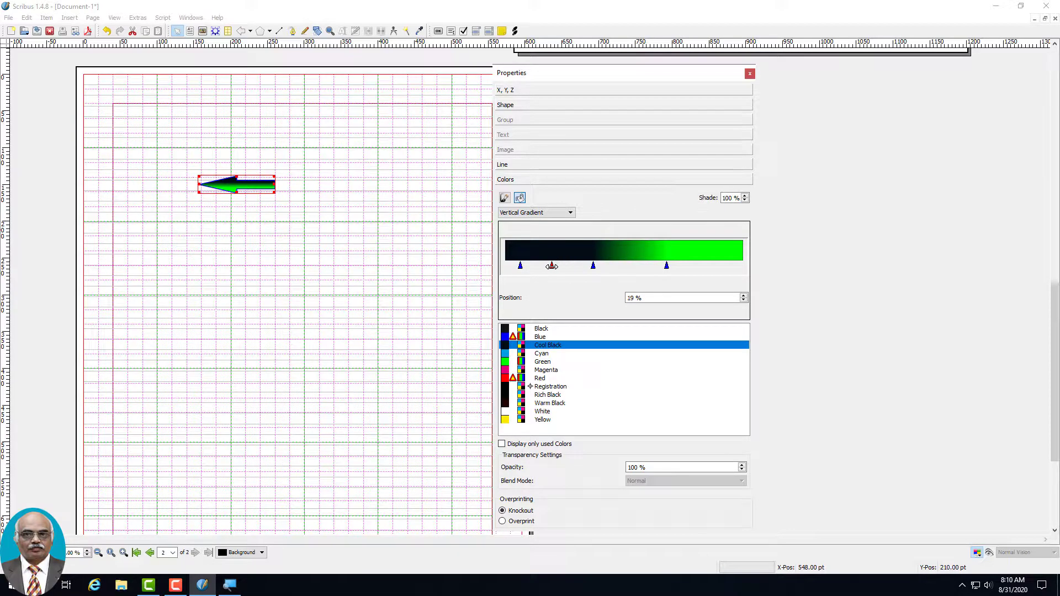
# Try the Free linear Gradient and the Free radial Gradient on the arrow's fill.
pyautogui.click(555, 214)
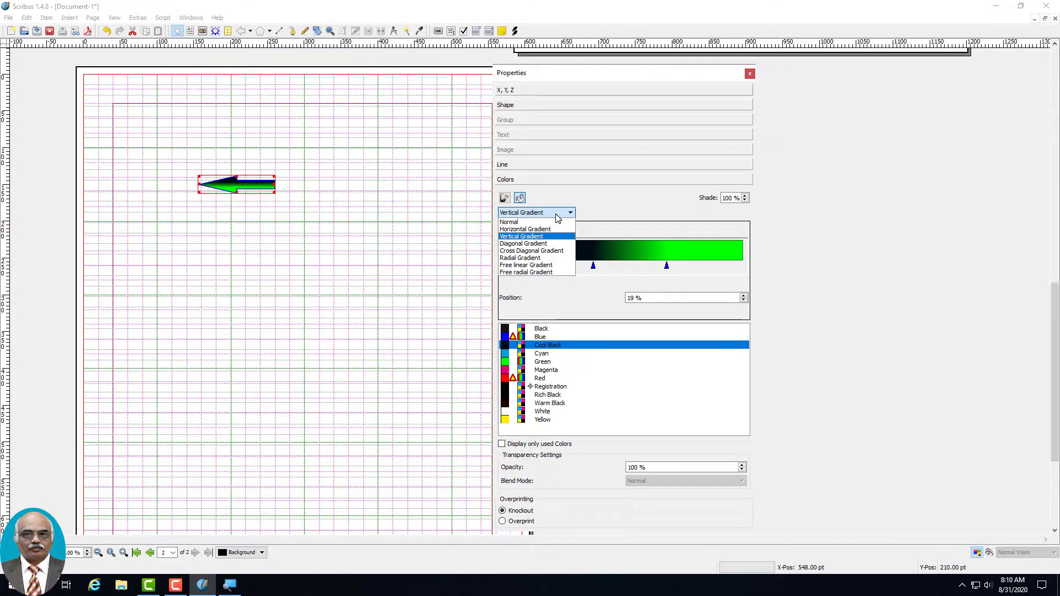
pyautogui.click(545, 266)
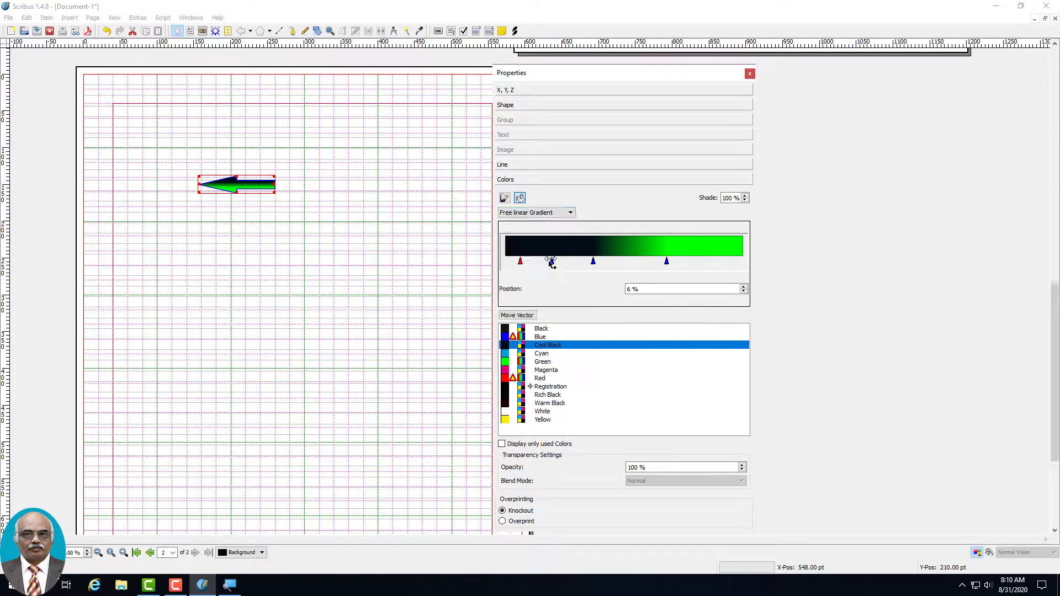
pyautogui.click(571, 215)
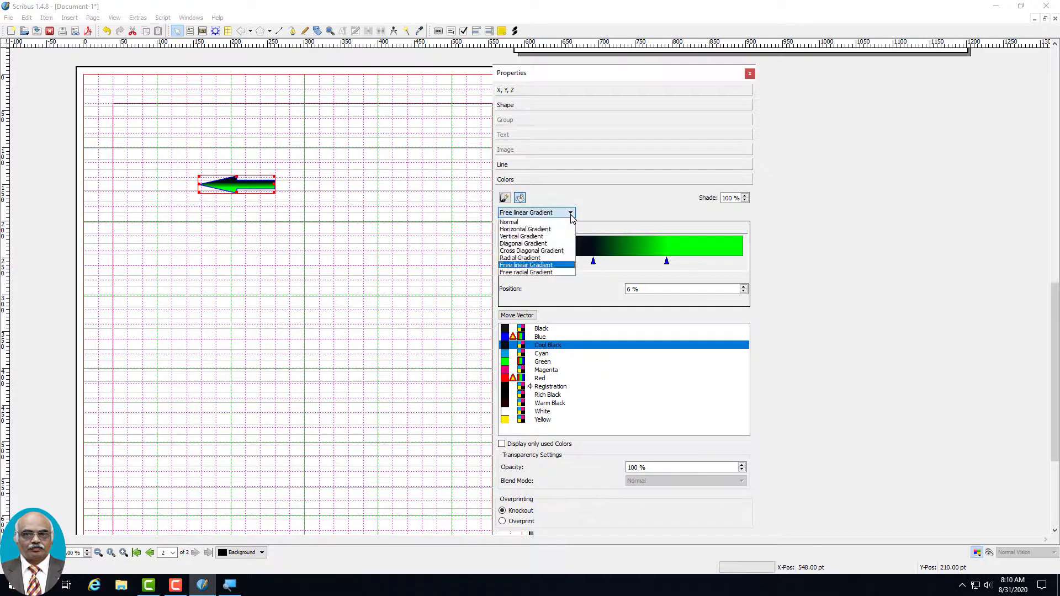
pyautogui.click(555, 272)
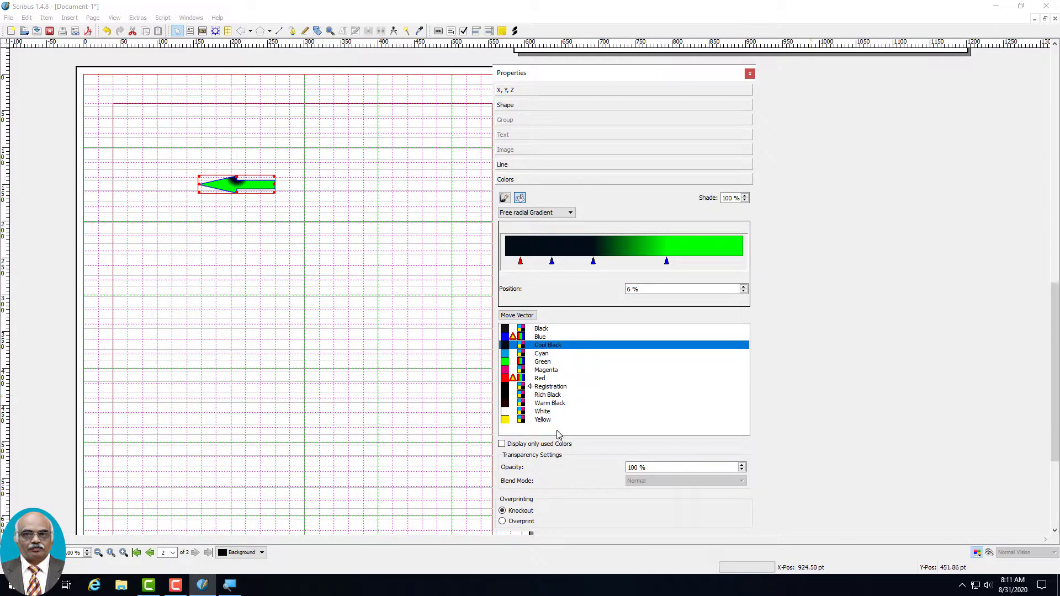
# Set the opacity of the gradient stop at 6% to 0% and change the arrow's fill to a Horizontal Gradient.
pyautogui.click(742, 470)
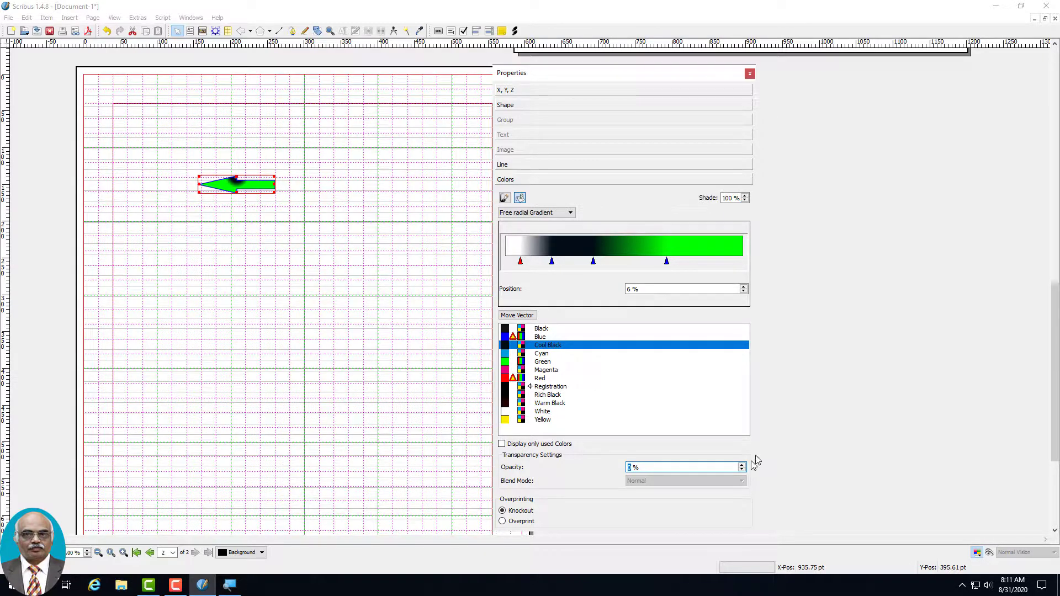
pyautogui.click(568, 213)
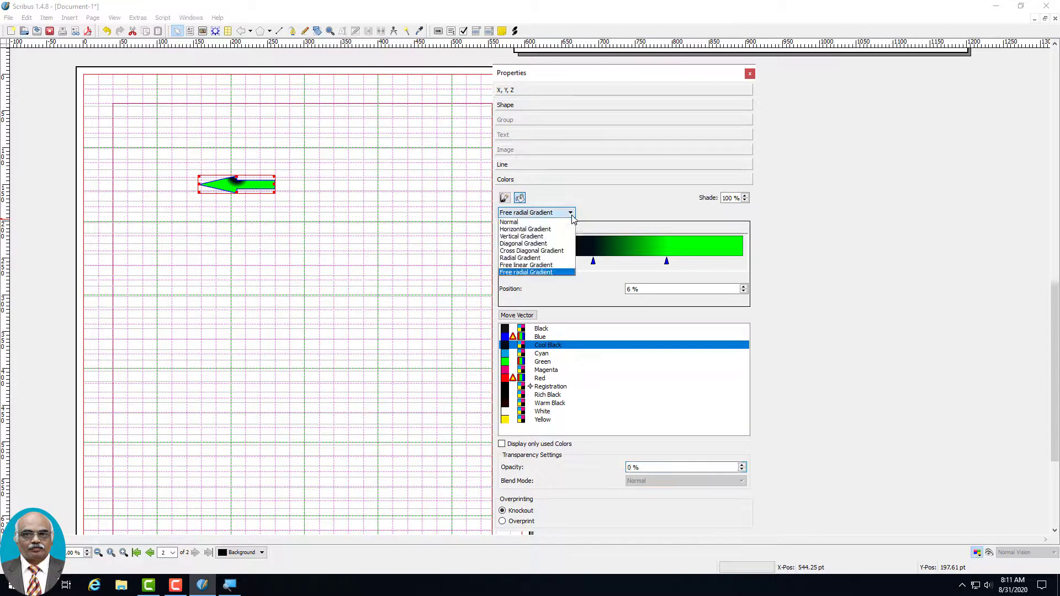
pyautogui.click(547, 231)
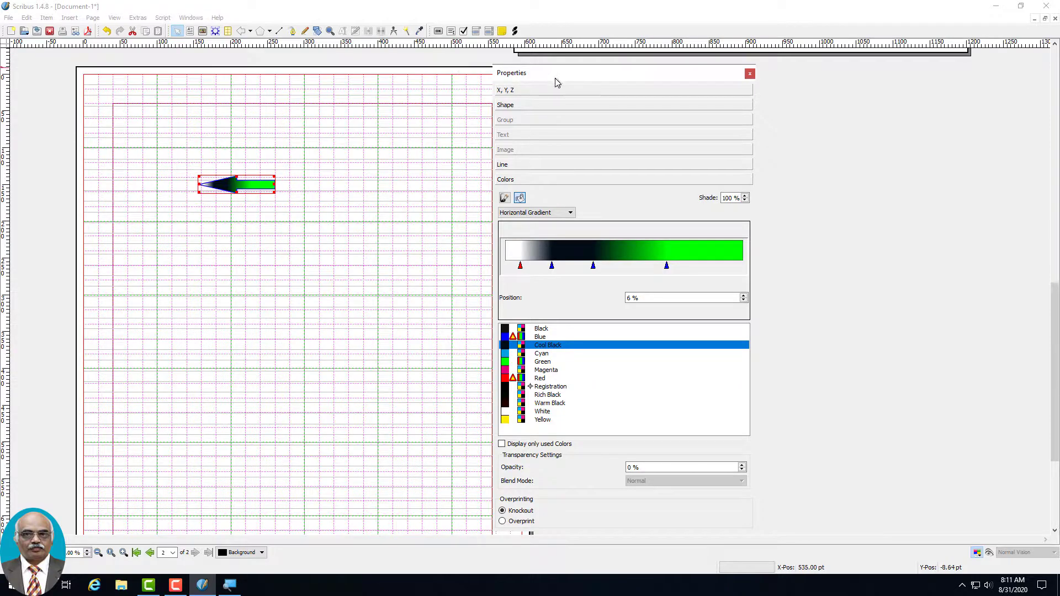
# Try the dashed and dotted line types on the arrow's outline and settle on the dash-dot line.
pyautogui.click(545, 105)
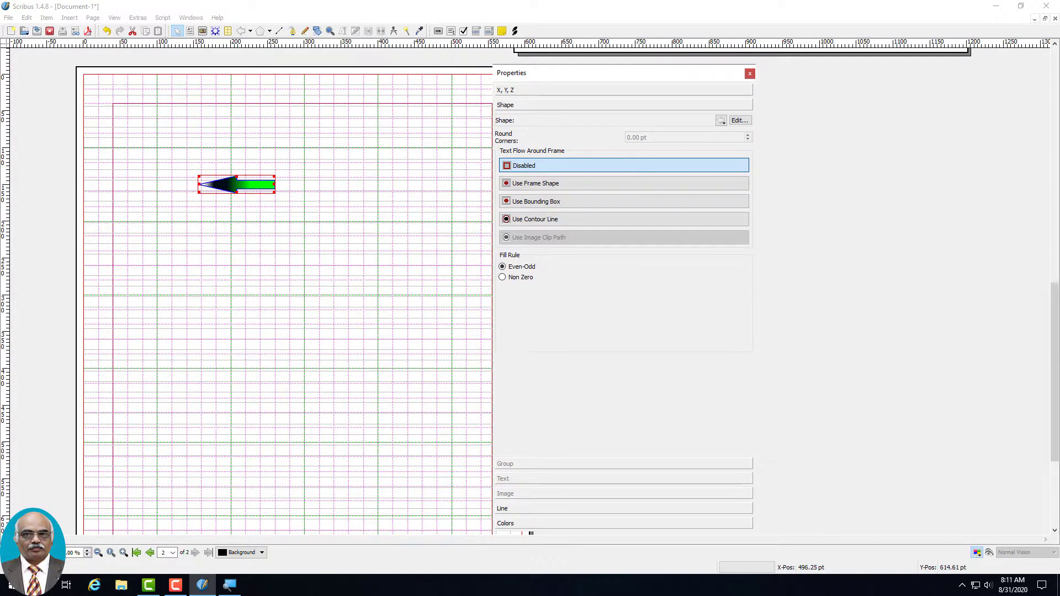
pyautogui.click(508, 508)
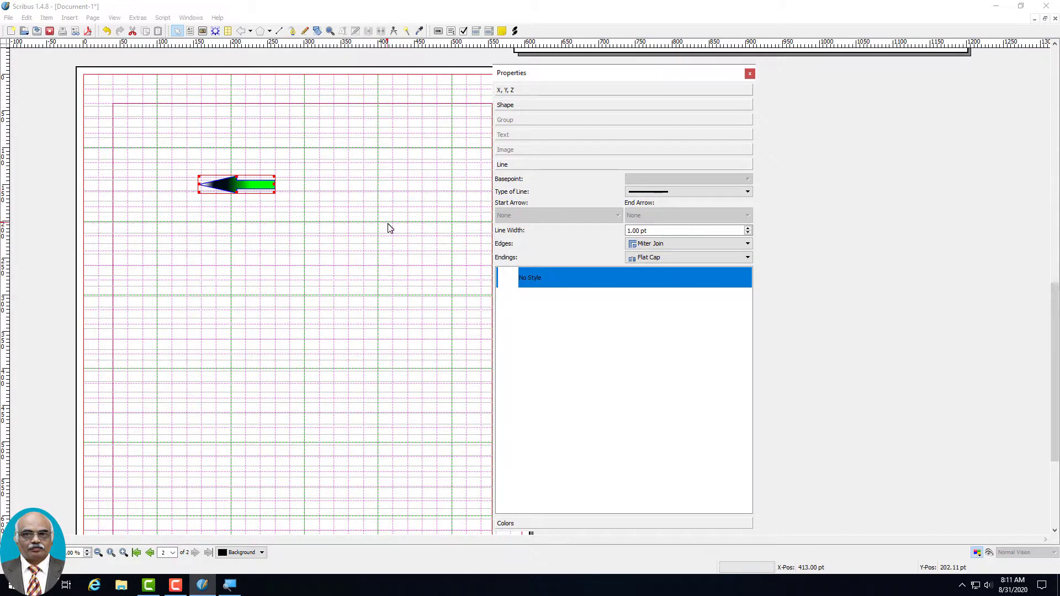
pyautogui.click(689, 190)
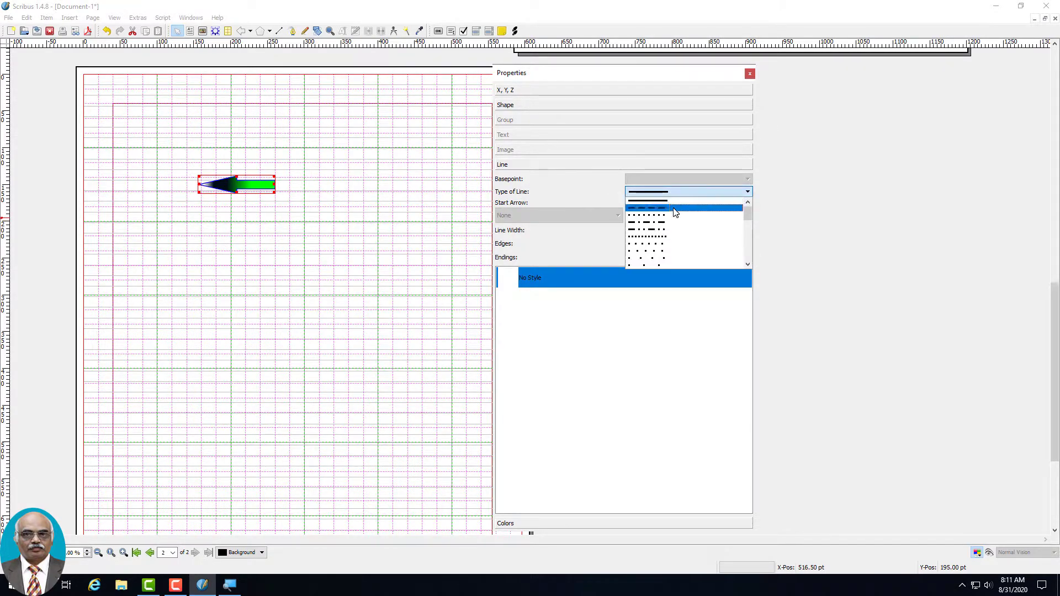
pyautogui.click(674, 213)
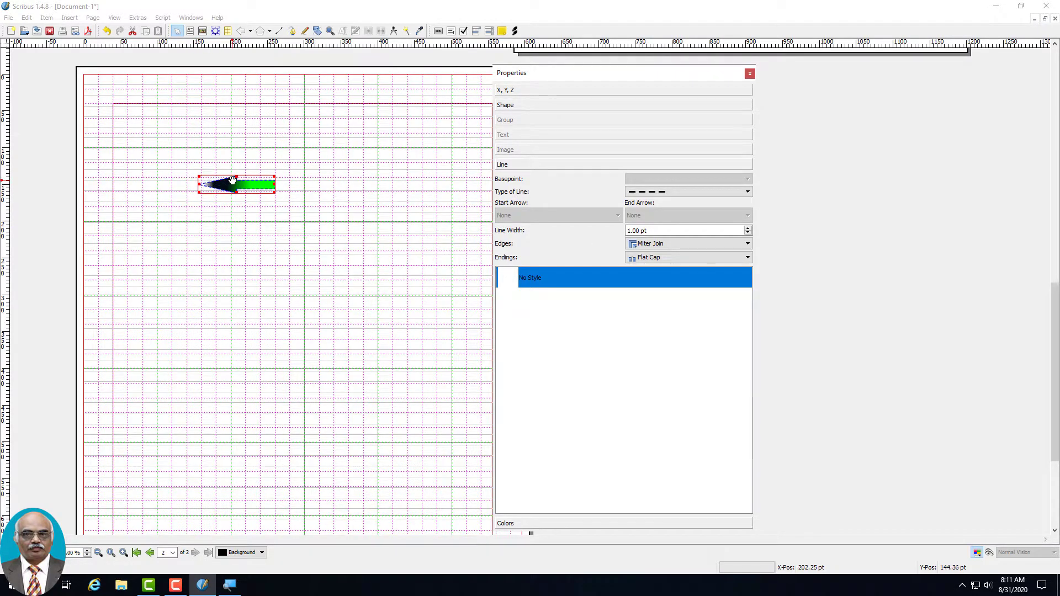
pyautogui.click(717, 193)
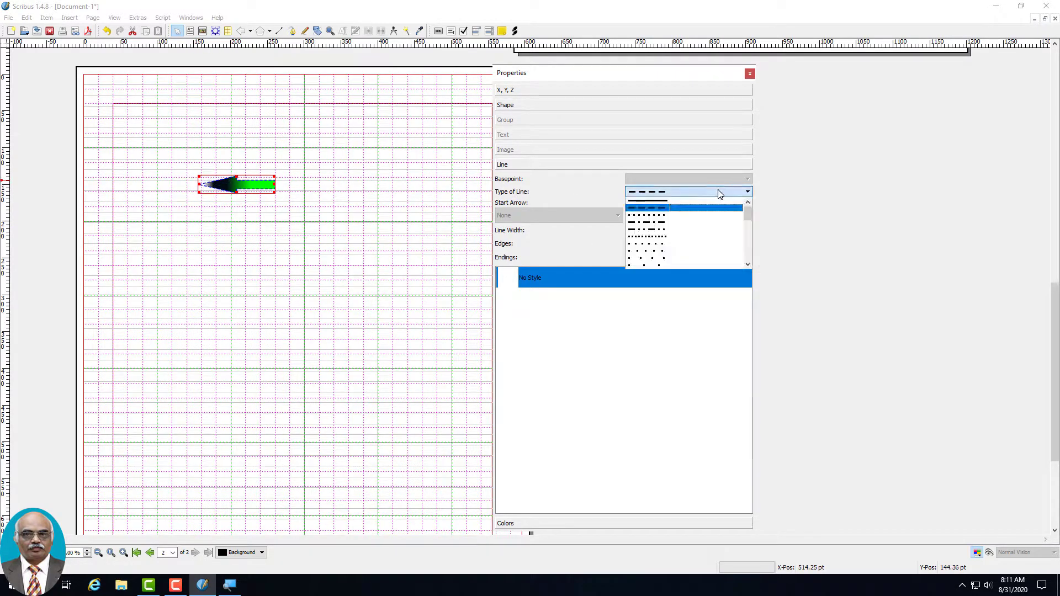
pyautogui.click(694, 216)
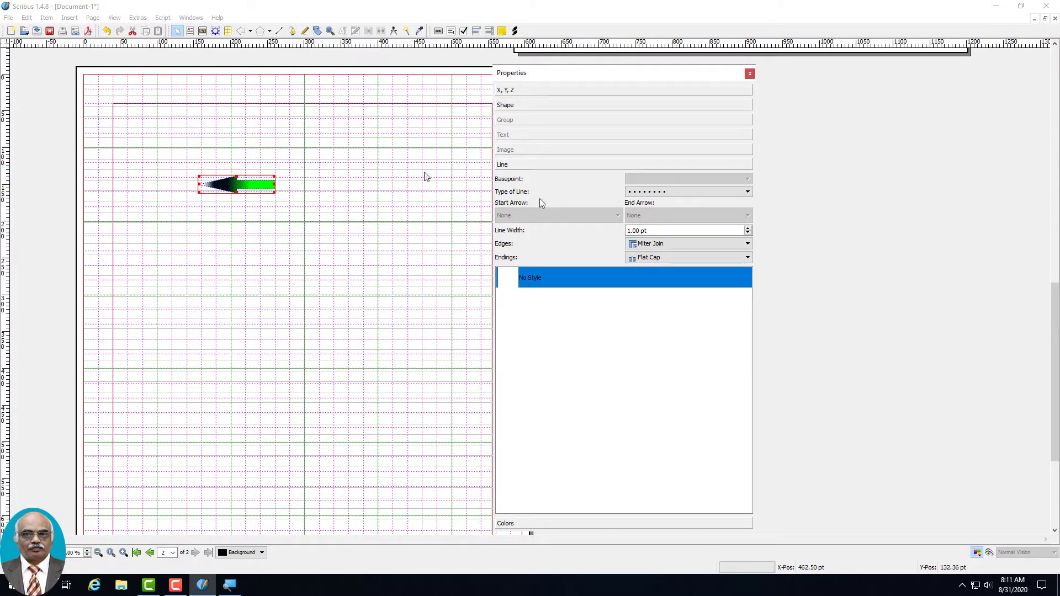
pyautogui.click(674, 194)
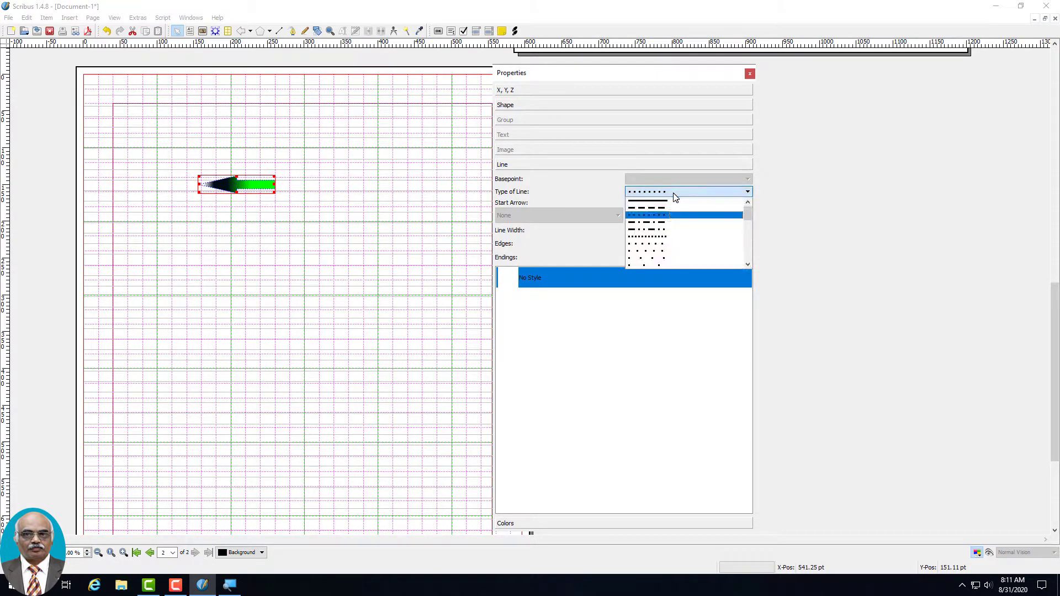
pyautogui.click(662, 226)
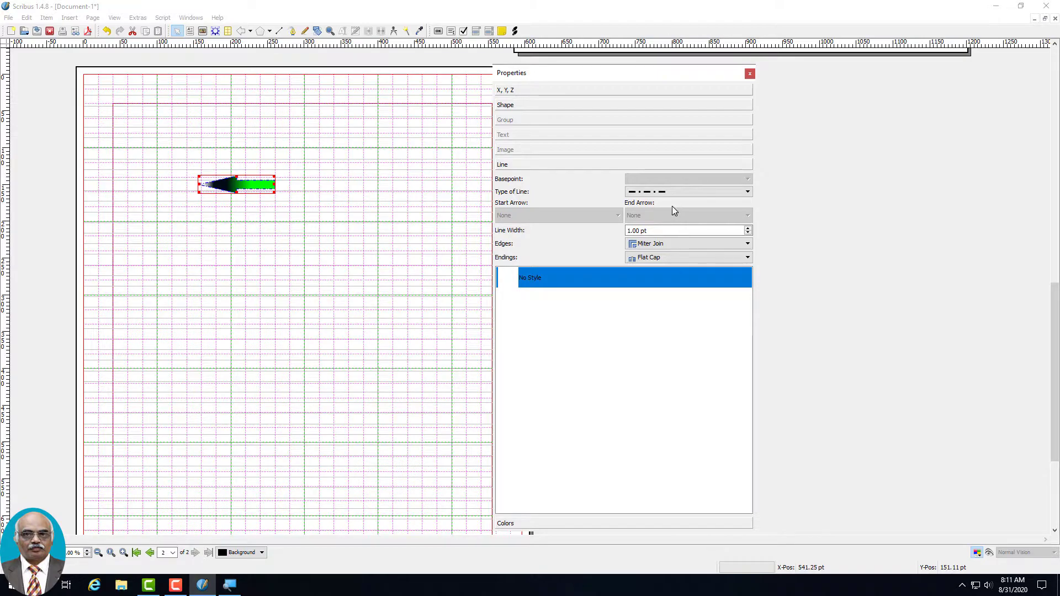
# Try thicker line widths on the arrow's outline and return the width to 1.00 pt.
pyautogui.click(748, 229)
pyautogui.click(748, 228)
pyautogui.click(749, 229)
pyautogui.click(748, 228)
pyautogui.click(748, 233)
pyautogui.click(748, 233)
pyautogui.click(748, 233)
pyautogui.click(748, 233)
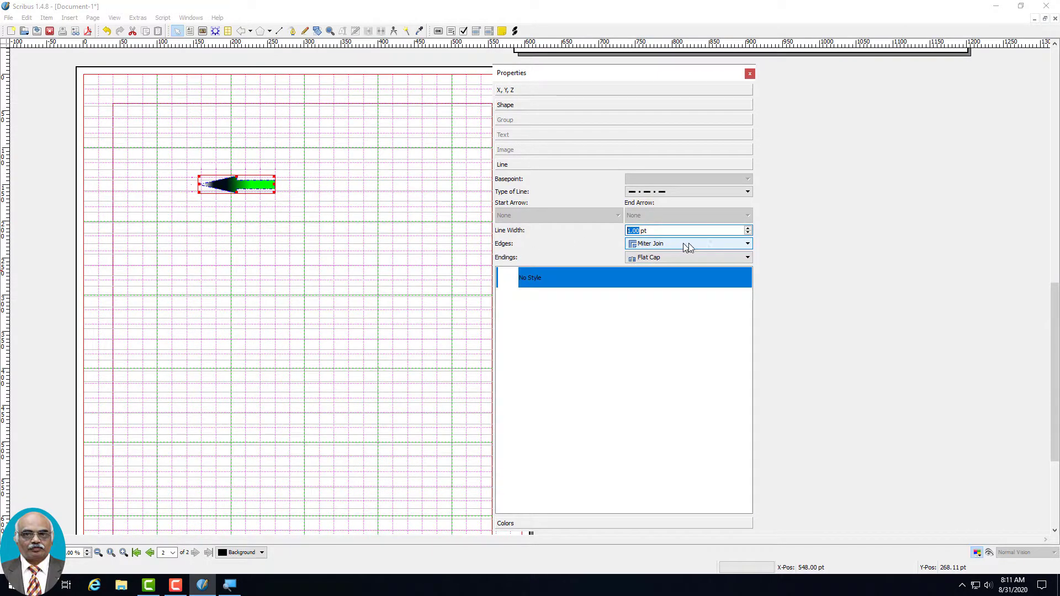
# Set the arrow outline's edges to Bevel Join and its endings to Round Cap after trying Square Cap.
pyautogui.click(749, 246)
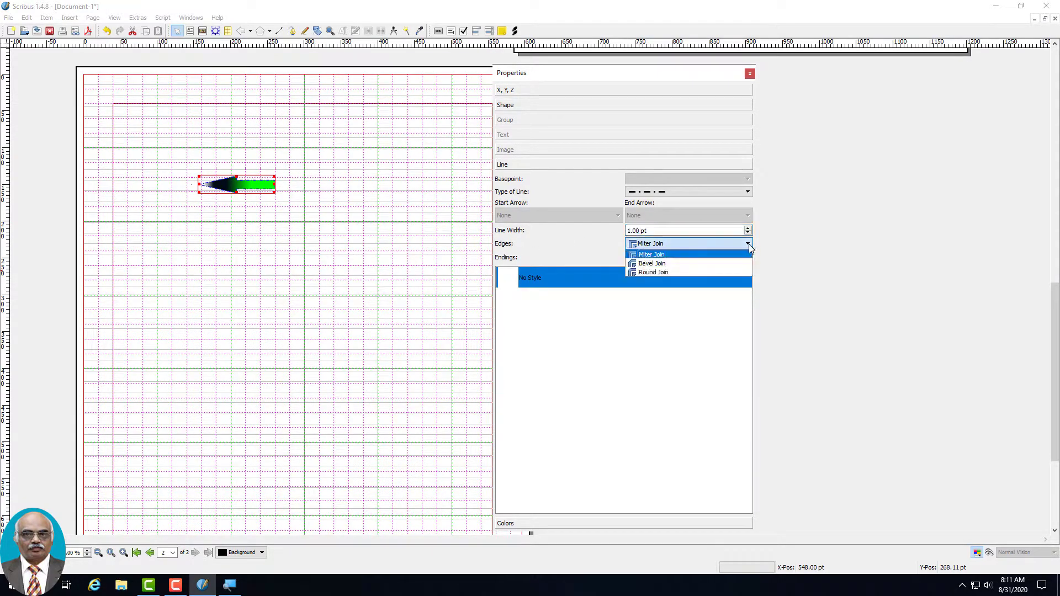
pyautogui.click(697, 264)
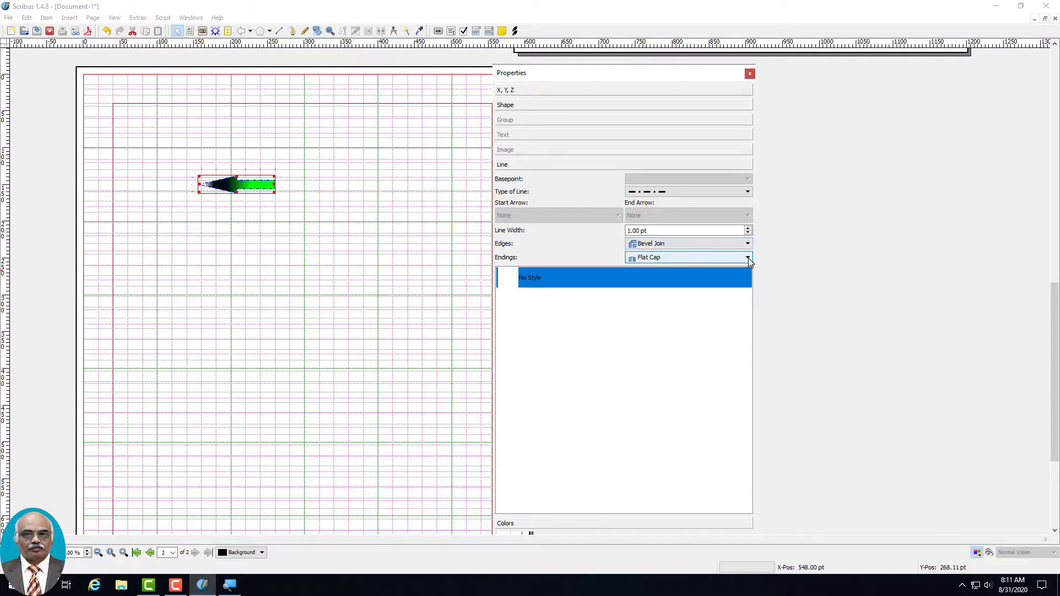
pyautogui.click(748, 258)
pyautogui.click(677, 279)
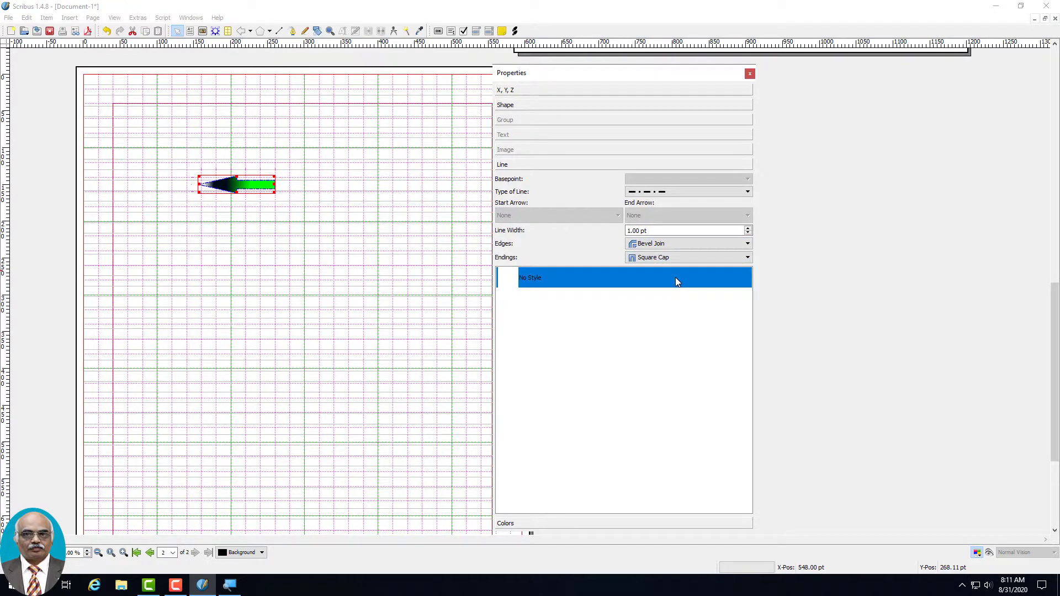
pyautogui.click(728, 259)
pyautogui.click(670, 286)
# Move the properties palette up and shift the arrow horizontally to an X position of 183.50 pt.
pyautogui.moveTo(613, 74); pyautogui.dragTo(589, 34)
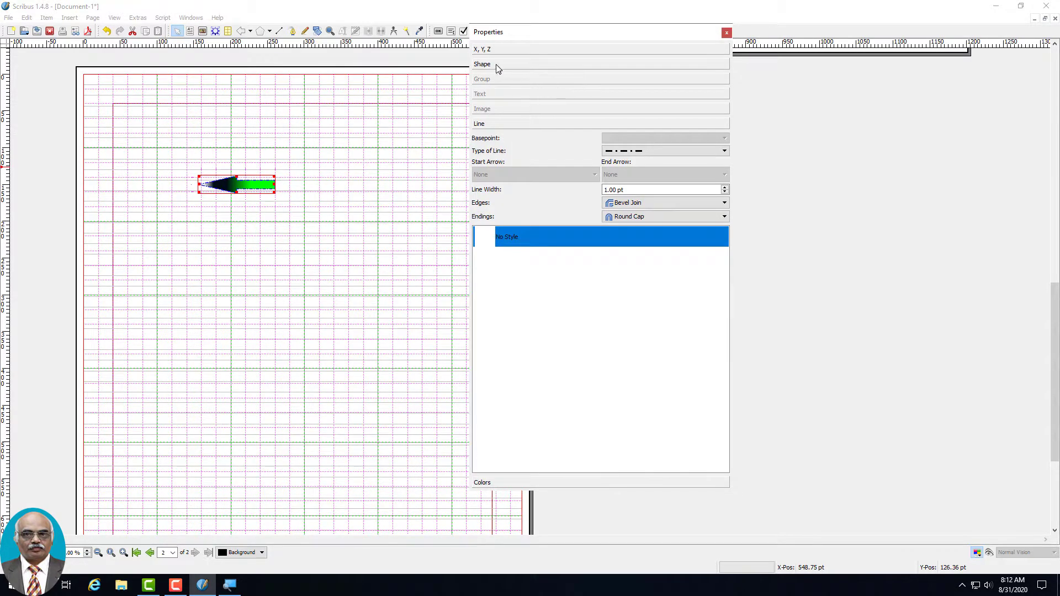
pyautogui.click(494, 51)
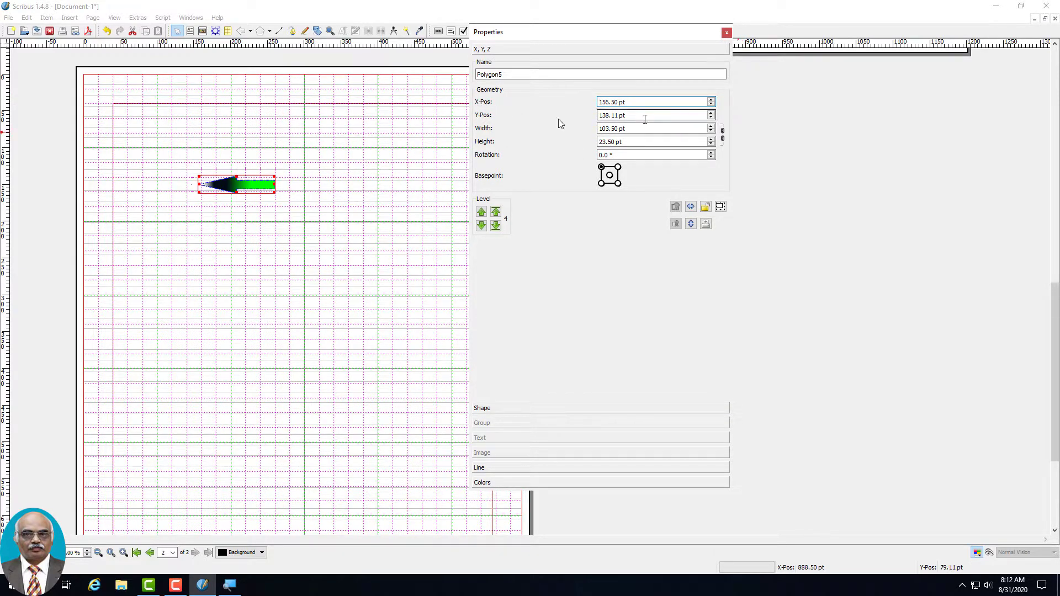
pyautogui.click(711, 99)
pyautogui.click(711, 99)
pyautogui.click(711, 99)
pyautogui.click(711, 99)
pyautogui.click(711, 99)
pyautogui.click(711, 99)
pyautogui.click(711, 100)
pyautogui.click(711, 99)
pyautogui.click(711, 100)
pyautogui.click(711, 99)
pyautogui.click(711, 100)
pyautogui.click(711, 100)
pyautogui.click(711, 99)
pyautogui.click(711, 99)
pyautogui.click(711, 100)
pyautogui.click(711, 100)
pyautogui.click(711, 100)
pyautogui.click(711, 99)
pyautogui.click(711, 99)
pyautogui.click(711, 100)
pyautogui.click(711, 99)
pyautogui.click(711, 99)
pyautogui.click(711, 99)
pyautogui.click(711, 99)
pyautogui.click(711, 100)
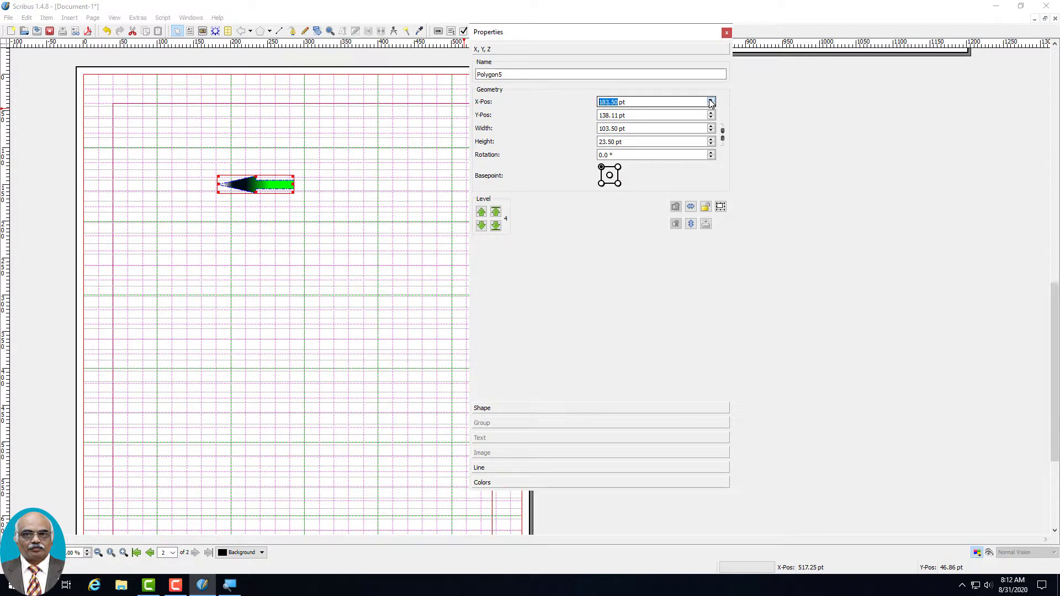
pyautogui.rightClick(711, 102)
pyautogui.click(927, 148)
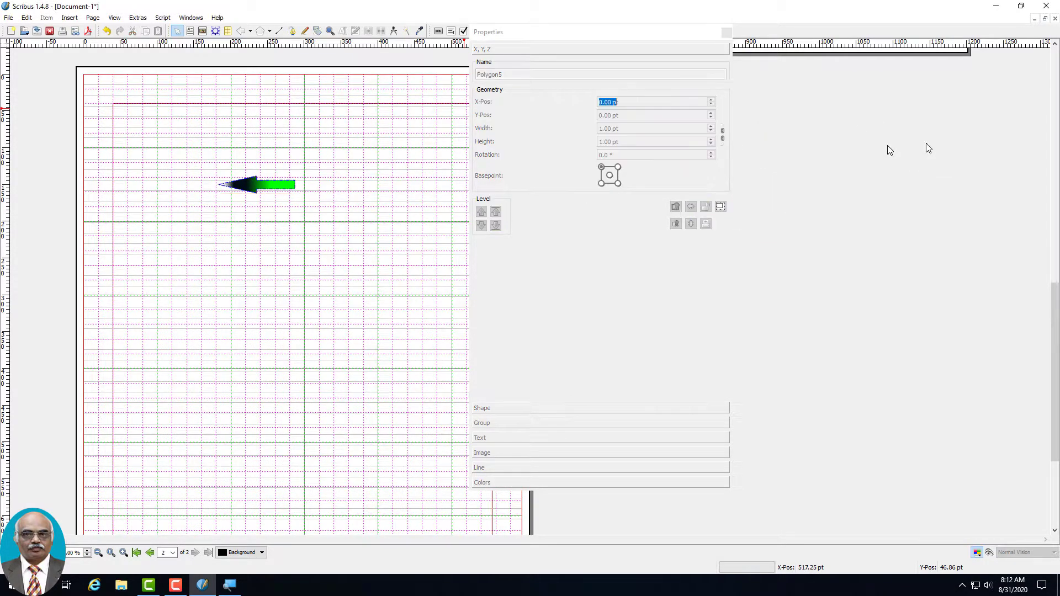
# Reselect the arrow and move it down and back up the page, ending at a Y position of 160.11 pt.
pyautogui.click(233, 184)
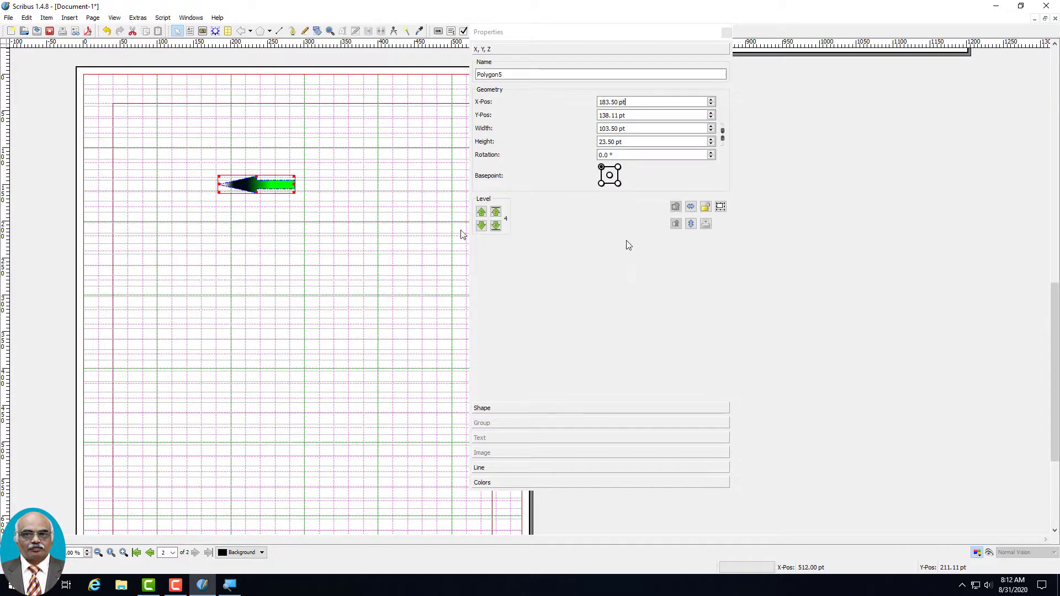
pyautogui.click(712, 113)
pyautogui.click(712, 114)
pyautogui.click(712, 114)
pyautogui.click(712, 114)
pyautogui.click(712, 114)
pyautogui.click(712, 114)
pyautogui.click(712, 114)
pyautogui.click(713, 114)
pyautogui.click(712, 113)
pyautogui.click(712, 114)
pyautogui.click(712, 114)
pyautogui.click(712, 113)
pyautogui.click(712, 113)
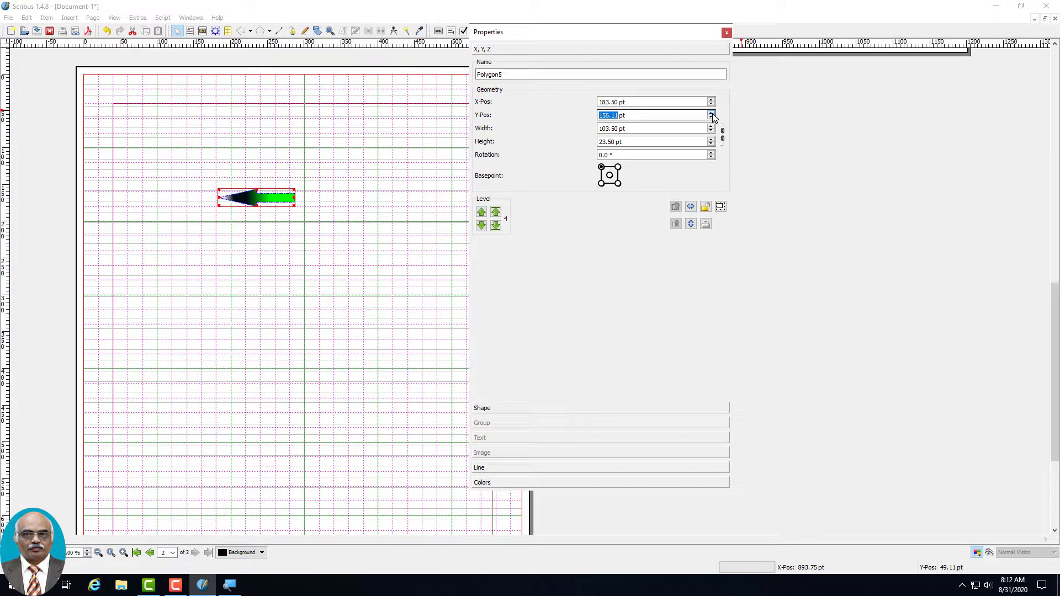
pyautogui.click(712, 114)
pyautogui.click(712, 114)
pyautogui.click(712, 114)
pyautogui.click(712, 113)
pyautogui.click(712, 113)
pyautogui.click(712, 114)
pyautogui.click(712, 113)
pyautogui.click(713, 114)
pyautogui.click(712, 113)
pyautogui.click(712, 113)
pyautogui.click(712, 114)
pyautogui.click(712, 113)
pyautogui.click(712, 113)
pyautogui.click(712, 114)
pyautogui.click(712, 114)
pyautogui.click(712, 114)
pyautogui.click(711, 118)
pyautogui.click(711, 118)
pyautogui.click(711, 117)
pyautogui.click(712, 118)
pyautogui.click(712, 117)
pyautogui.click(711, 117)
pyautogui.click(712, 117)
pyautogui.click(712, 117)
pyautogui.click(712, 117)
pyautogui.click(712, 117)
pyautogui.click(712, 117)
pyautogui.click(712, 118)
pyautogui.click(712, 117)
pyautogui.click(712, 118)
pyautogui.click(712, 117)
pyautogui.click(711, 117)
pyautogui.click(711, 118)
pyautogui.click(712, 117)
pyautogui.click(712, 118)
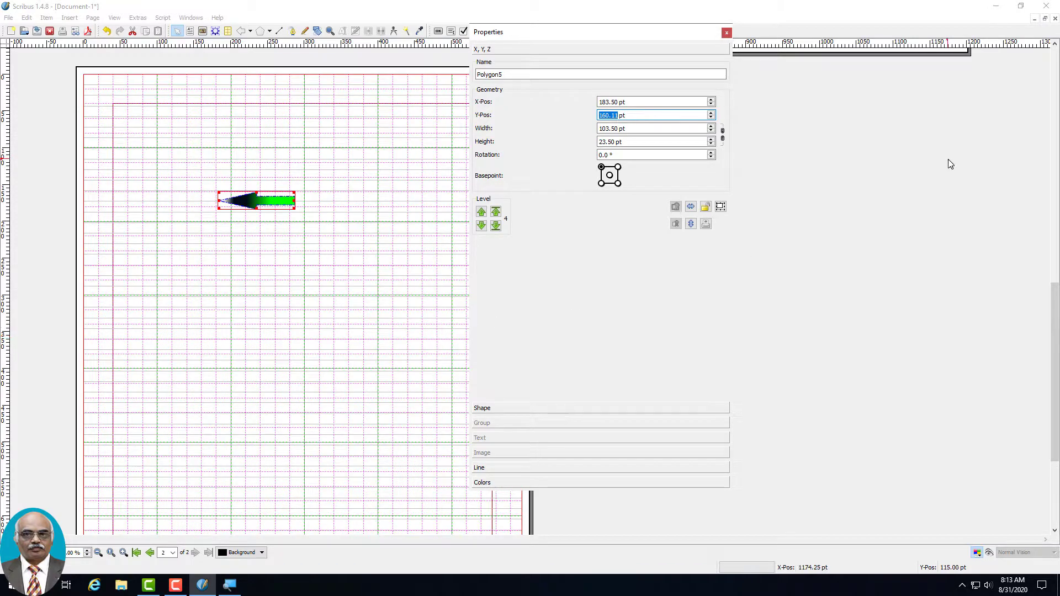
# Lock the arrow's aspect ratio and enlarge it proportionally to a width of 147.50 pt.
pyautogui.click(722, 135)
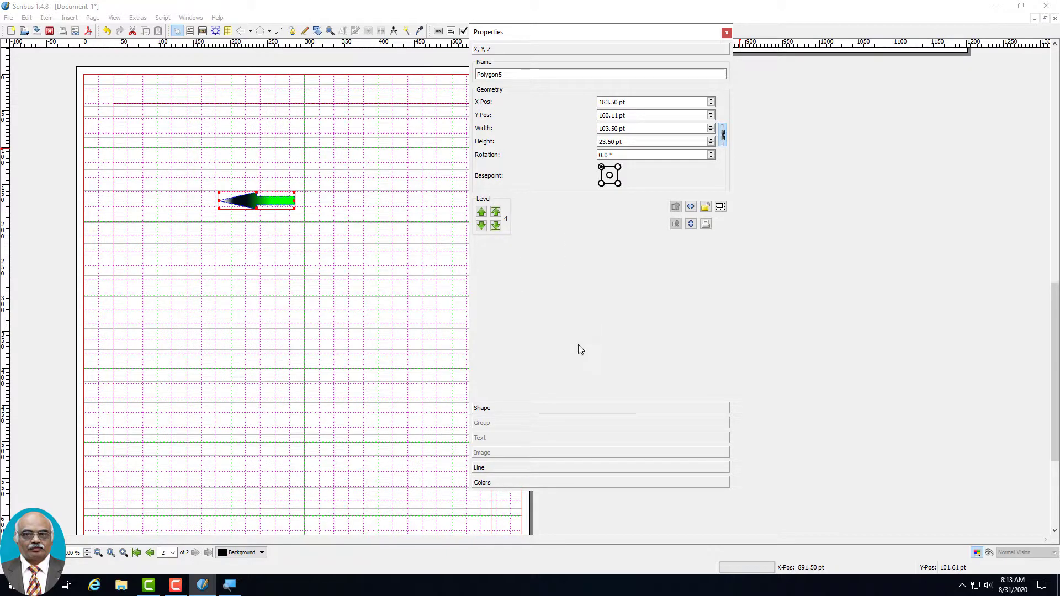
pyautogui.click(712, 126)
pyautogui.click(712, 126)
pyautogui.click(712, 127)
pyautogui.click(712, 126)
pyautogui.click(712, 126)
pyautogui.click(712, 127)
pyautogui.click(712, 126)
pyautogui.click(712, 127)
pyautogui.click(712, 126)
pyautogui.click(713, 127)
pyautogui.click(712, 127)
pyautogui.click(713, 126)
pyautogui.click(712, 127)
pyautogui.click(712, 126)
pyautogui.click(712, 127)
pyautogui.click(712, 126)
pyautogui.click(712, 126)
pyautogui.click(712, 127)
pyautogui.click(712, 126)
pyautogui.click(713, 127)
pyautogui.click(712, 126)
pyautogui.click(713, 127)
pyautogui.click(712, 127)
pyautogui.click(712, 126)
pyautogui.click(712, 126)
pyautogui.click(712, 127)
pyautogui.click(712, 127)
pyautogui.click(712, 126)
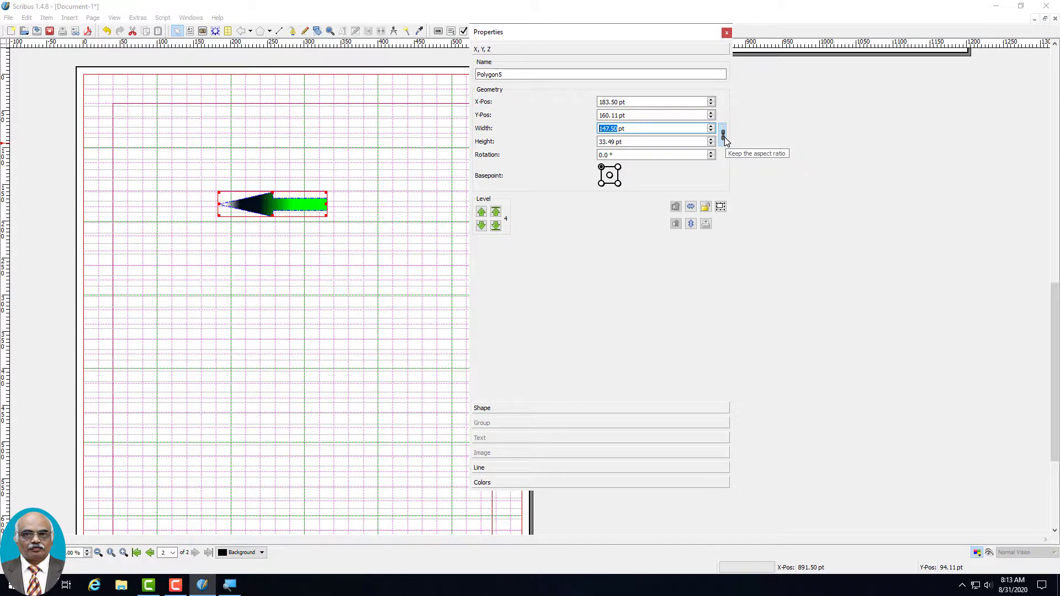
# Unlock the arrow's aspect ratio and stretch only its width to 171.50 pt.
pyautogui.click(723, 136)
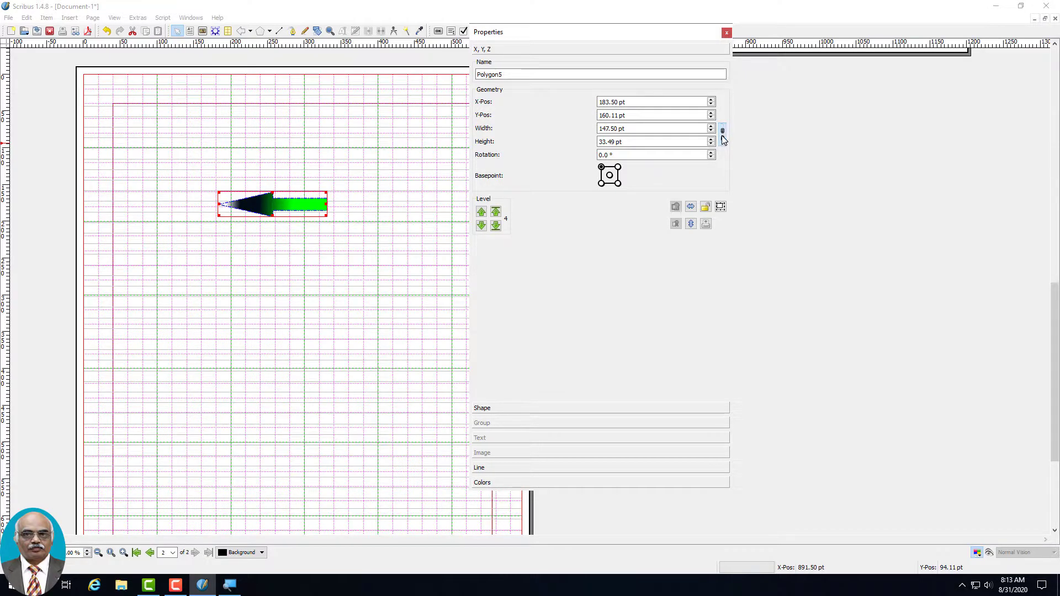
pyautogui.click(711, 126)
pyautogui.click(712, 126)
pyautogui.click(712, 127)
pyautogui.click(711, 127)
pyautogui.click(712, 126)
pyautogui.click(712, 126)
pyautogui.click(712, 126)
pyautogui.click(711, 126)
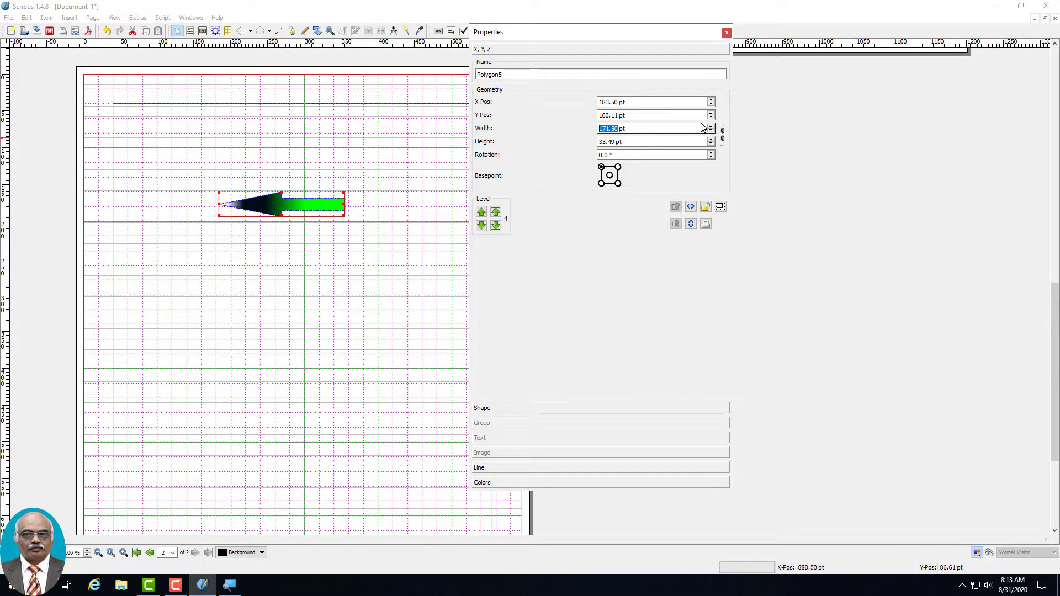
# Reduce the arrow's width to 158.50 pt.
pyautogui.scroll(-4, 711, 134)
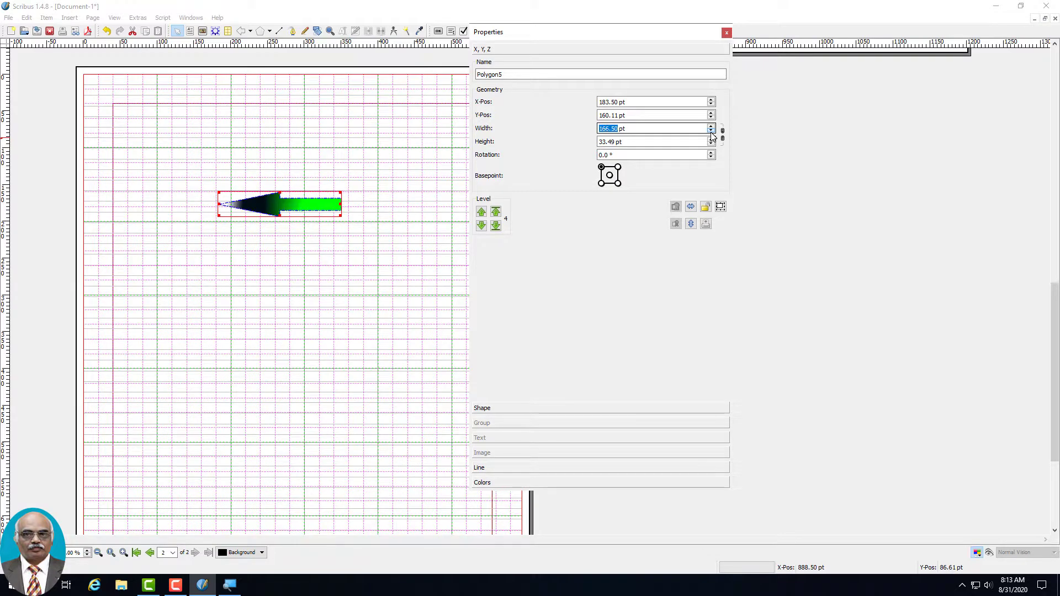
pyautogui.scroll(-2, 711, 134)
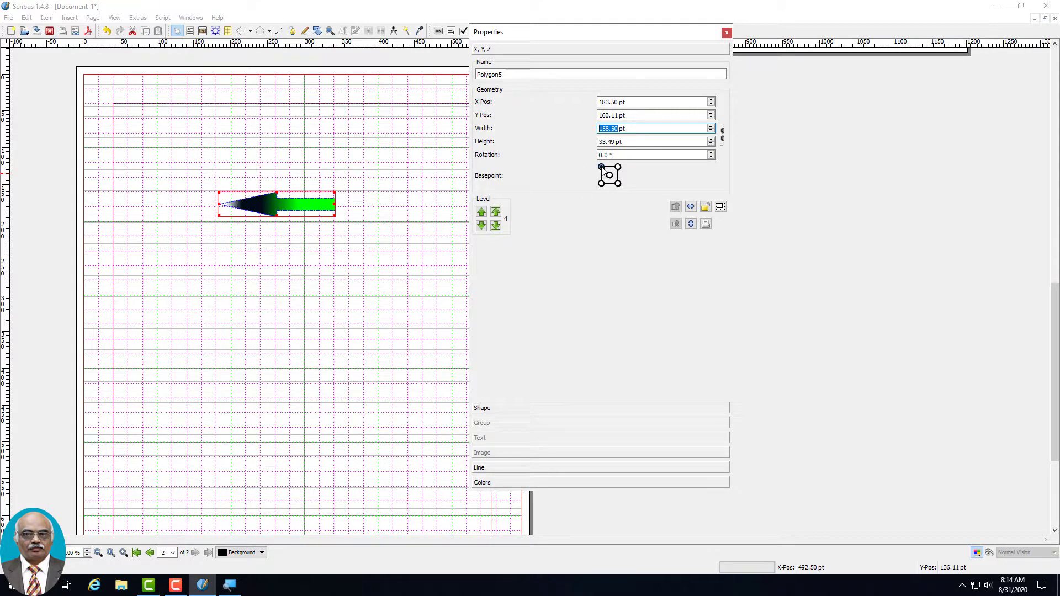
# Rotate the arrow counterclockwise about its upper-left basepoint and return its rotation to 0°.
pyautogui.click(711, 153)
pyautogui.click(710, 152)
pyautogui.click(710, 152)
pyautogui.click(710, 153)
pyautogui.click(710, 153)
pyautogui.click(710, 153)
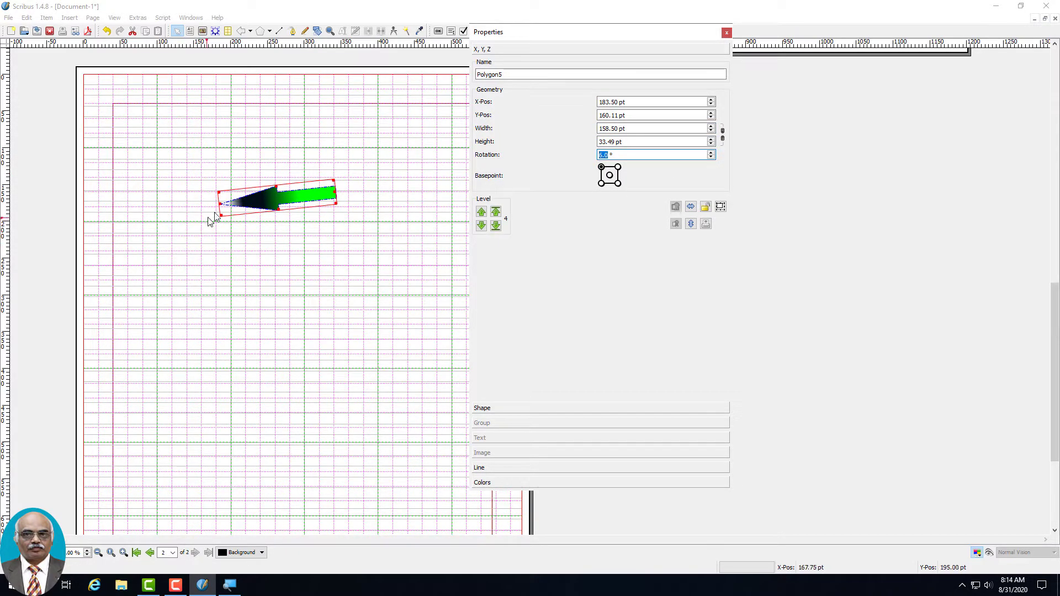
pyautogui.click(711, 153)
pyautogui.click(711, 152)
pyautogui.click(711, 152)
pyautogui.click(711, 152)
pyautogui.click(711, 152)
pyautogui.click(711, 152)
pyautogui.click(711, 157)
pyautogui.click(711, 157)
pyautogui.click(711, 158)
pyautogui.click(711, 158)
pyautogui.click(711, 157)
pyautogui.click(711, 157)
pyautogui.click(711, 157)
pyautogui.click(711, 157)
pyautogui.click(711, 157)
pyautogui.click(711, 157)
pyautogui.click(711, 158)
# Set the arrow's basepoint to its upper-right corner, rotate the arrow a few degrees and return its rotation to 0°.
pyautogui.click(618, 167)
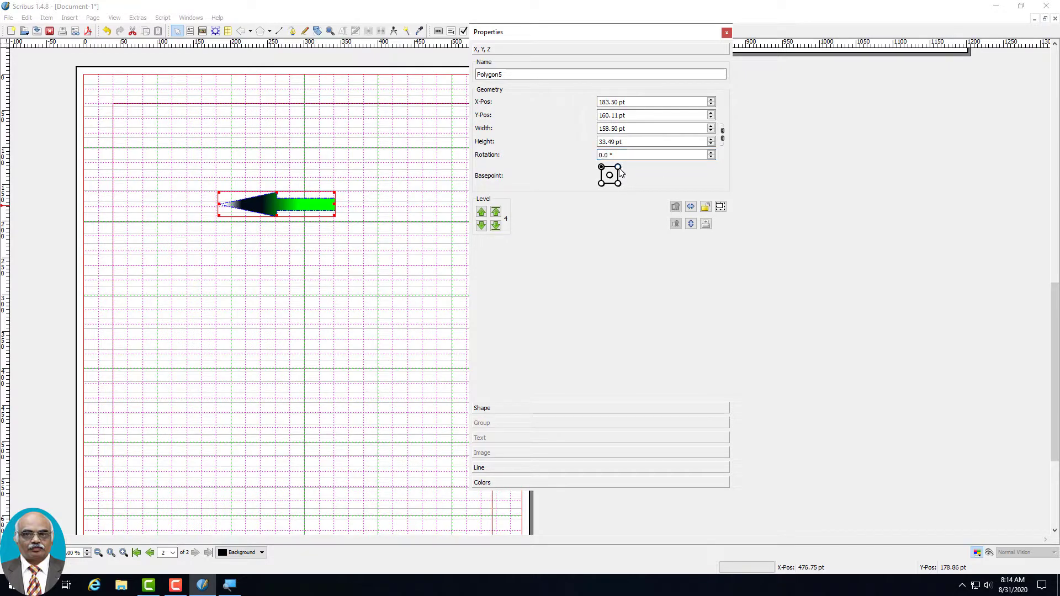
pyautogui.click(711, 153)
pyautogui.click(712, 152)
pyautogui.click(712, 153)
pyautogui.click(711, 152)
pyautogui.click(711, 153)
pyautogui.click(712, 153)
pyautogui.click(712, 153)
pyautogui.click(711, 153)
pyautogui.click(712, 157)
pyautogui.click(711, 157)
pyautogui.click(712, 157)
pyautogui.click(712, 157)
pyautogui.click(711, 156)
pyautogui.click(712, 157)
pyautogui.click(712, 157)
pyautogui.click(712, 157)
# Set the arrow's basepoint to its lower-right corner, rotate the arrow a few degrees and bring it back towards 0°.
pyautogui.click(618, 184)
pyautogui.click(712, 152)
pyautogui.click(711, 152)
pyautogui.click(712, 153)
pyautogui.click(711, 152)
pyautogui.click(711, 152)
pyautogui.click(712, 152)
pyautogui.click(712, 152)
pyautogui.click(712, 152)
pyautogui.click(712, 157)
pyautogui.click(712, 157)
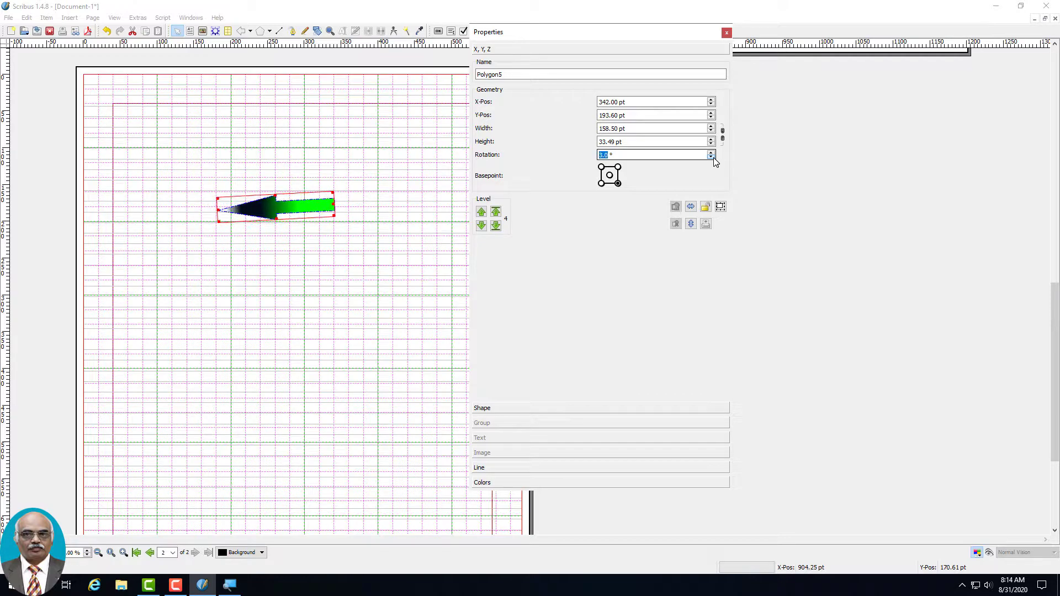
# Set the arrow's basepoint to its centre and rotate the arrow to 318°.
pyautogui.click(609, 175)
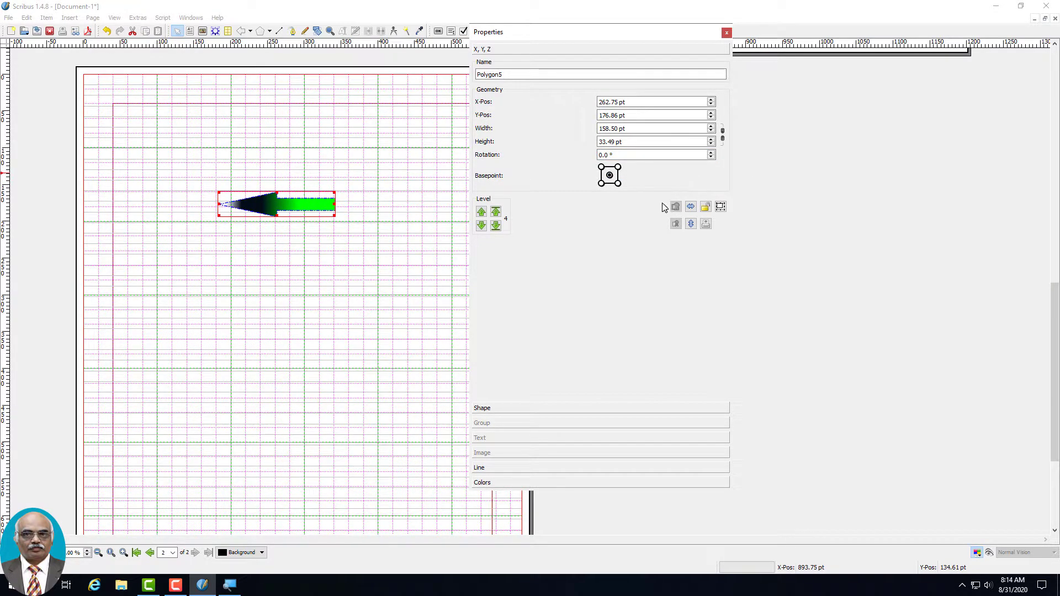
pyautogui.click(711, 153)
pyautogui.click(711, 153)
pyautogui.click(711, 152)
pyautogui.click(710, 157)
pyautogui.click(710, 158)
pyautogui.click(710, 157)
pyautogui.click(711, 157)
pyautogui.click(710, 157)
pyautogui.click(710, 158)
pyautogui.click(710, 158)
pyautogui.click(710, 158)
pyautogui.click(710, 158)
pyautogui.click(710, 157)
pyautogui.click(711, 157)
pyautogui.click(711, 157)
pyautogui.click(710, 157)
pyautogui.click(711, 157)
pyautogui.click(710, 158)
pyautogui.click(711, 157)
pyautogui.click(710, 157)
pyautogui.click(711, 157)
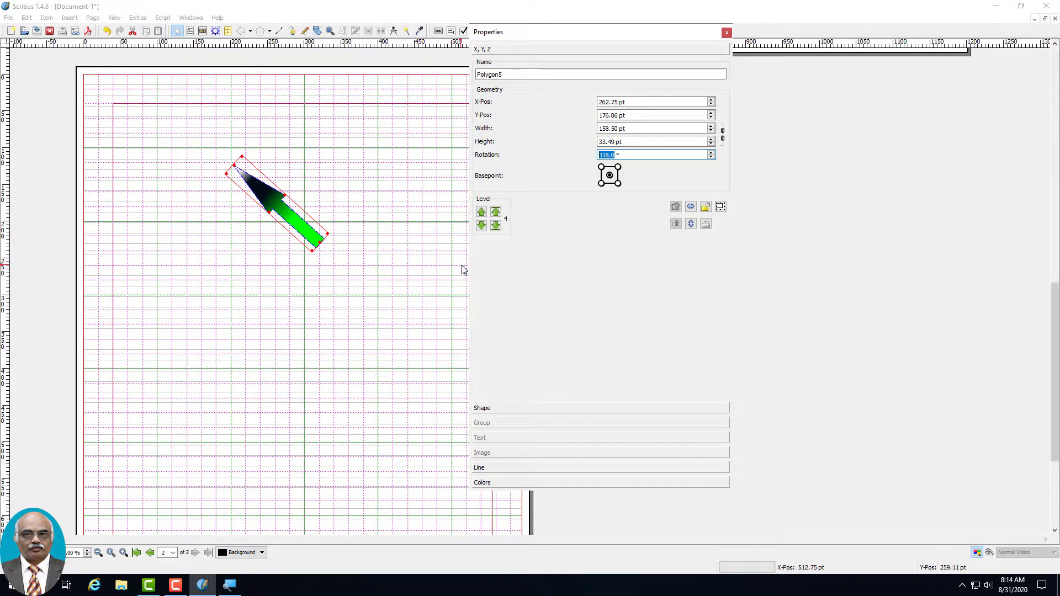
# Raise the arrow one level in the stacking order and reselect it.
pyautogui.click(481, 212)
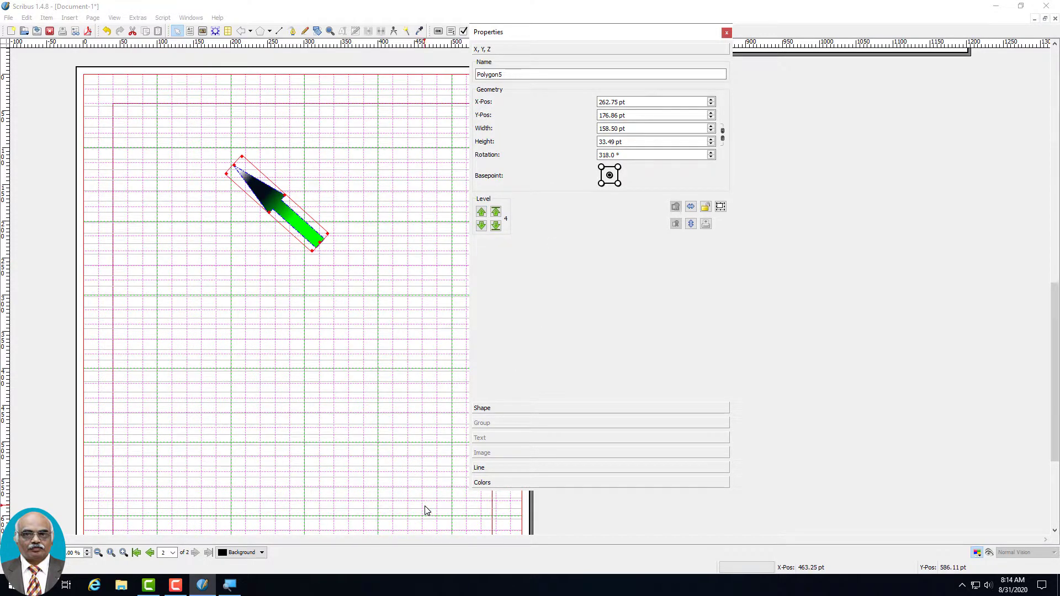
pyautogui.click(248, 249)
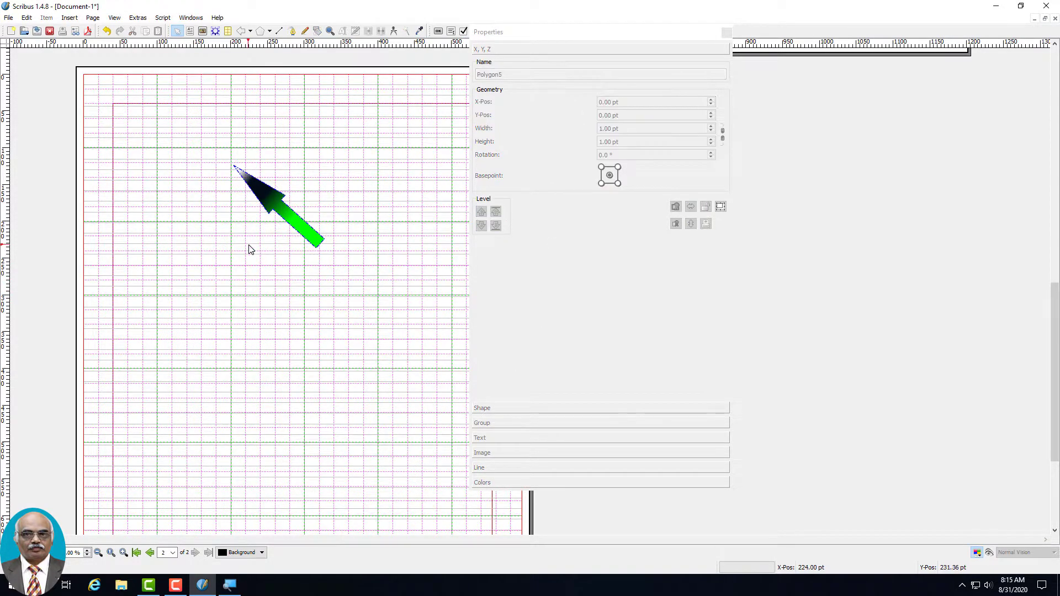
pyautogui.click(285, 223)
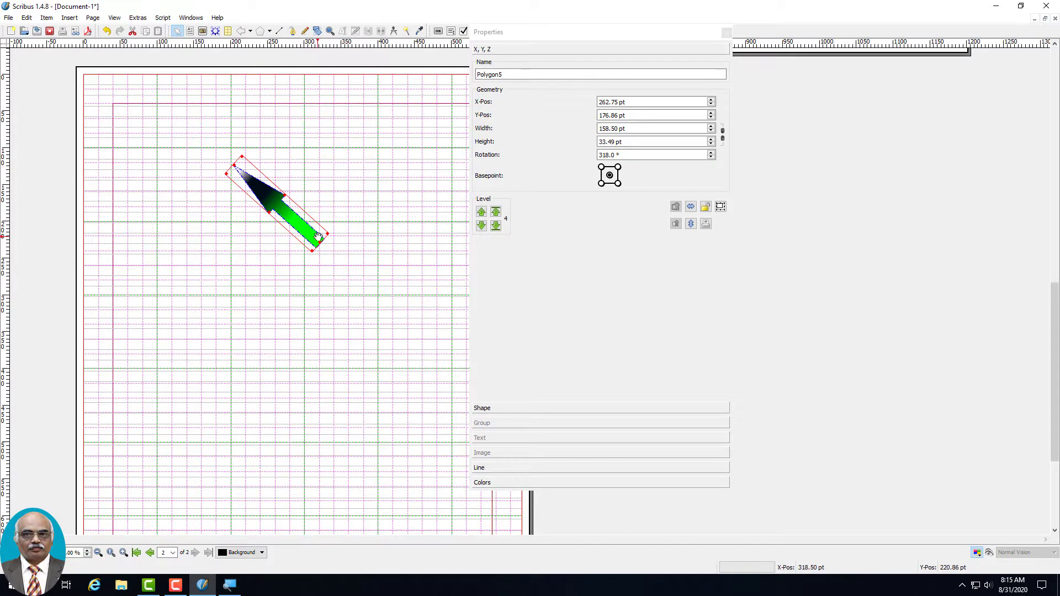
# Flip the tilted arrow horizontally and back, and also flip it vertically.
pyautogui.click(690, 207)
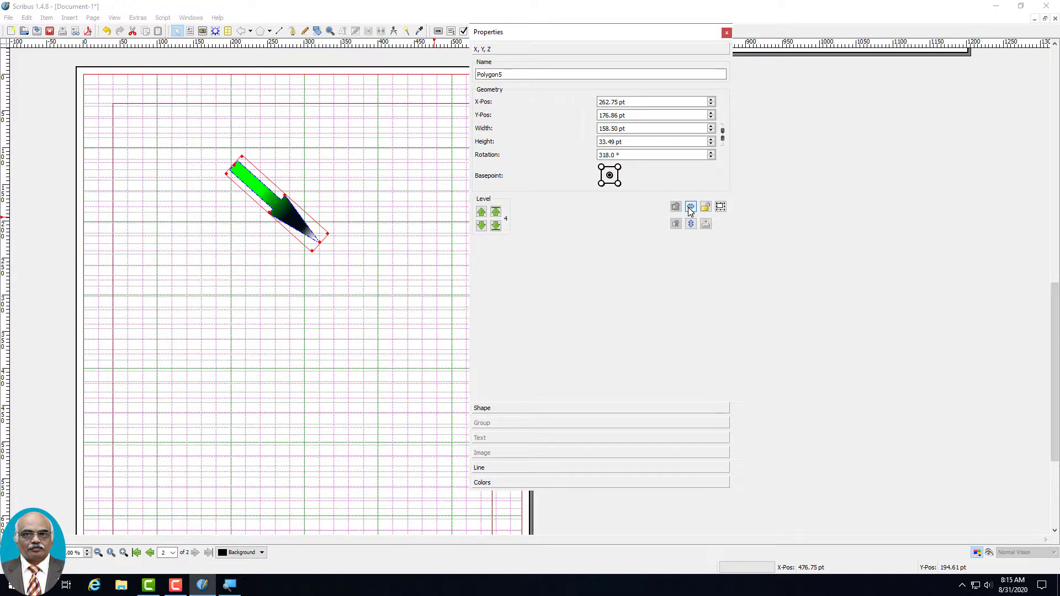
pyautogui.click(689, 209)
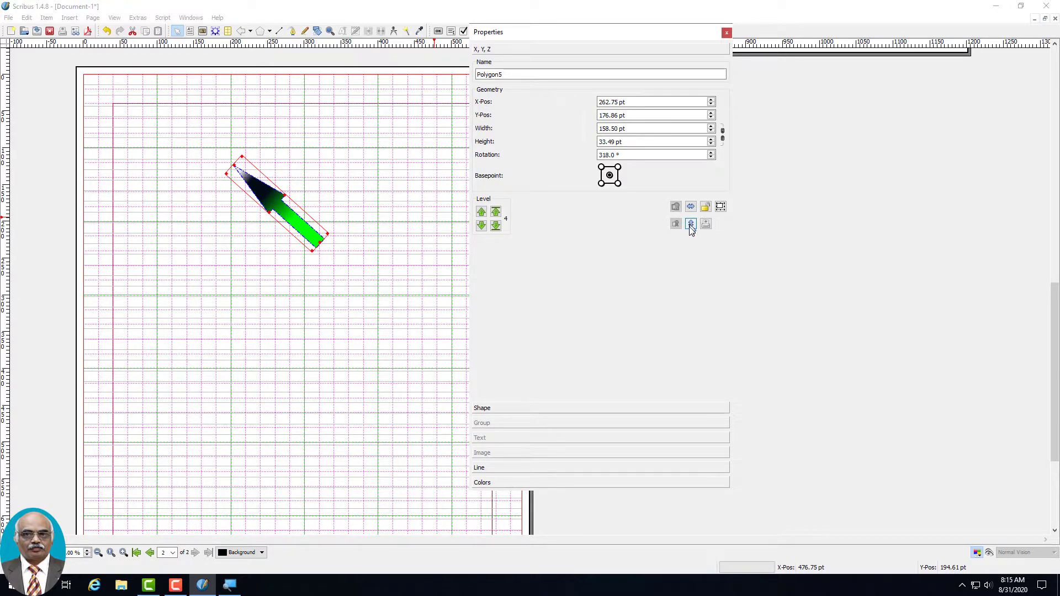
pyautogui.click(691, 226)
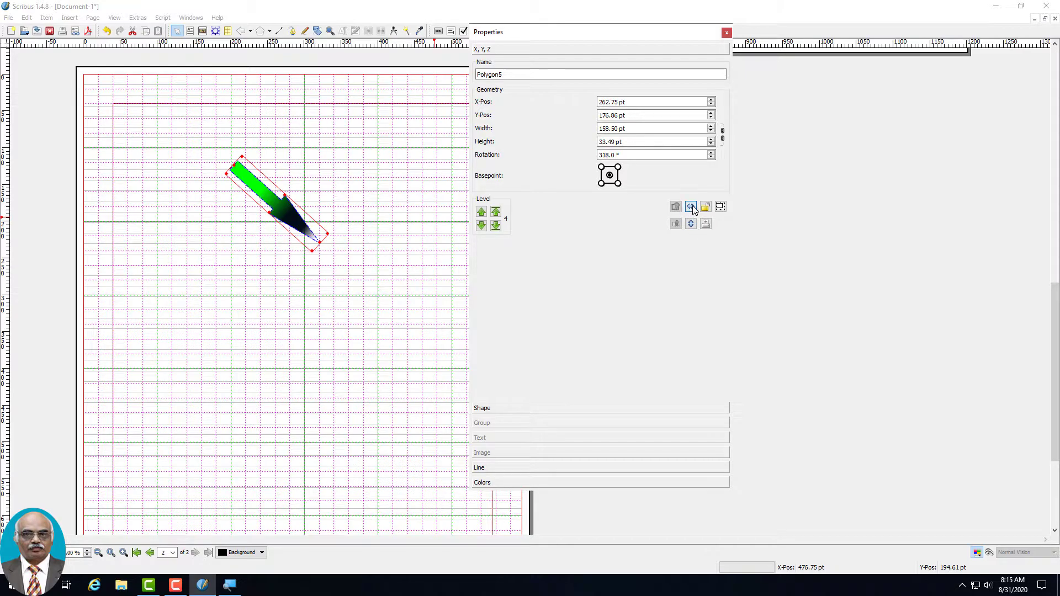
pyautogui.click(691, 207)
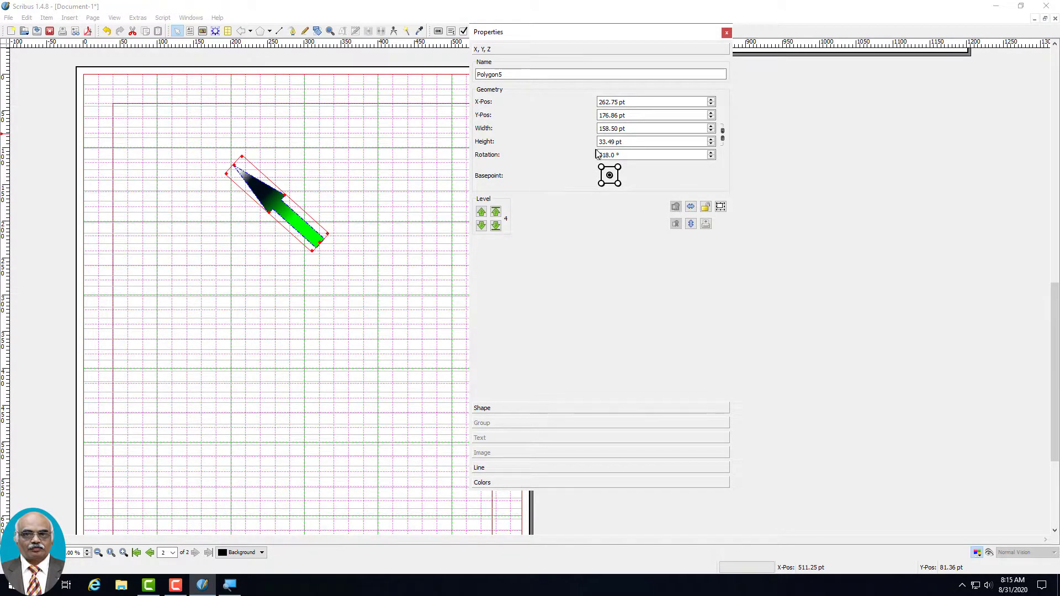
# Set the arrow's rotation to 0° and deselect it.
pyautogui.moveTo(614, 156); pyautogui.dragTo(584, 155)
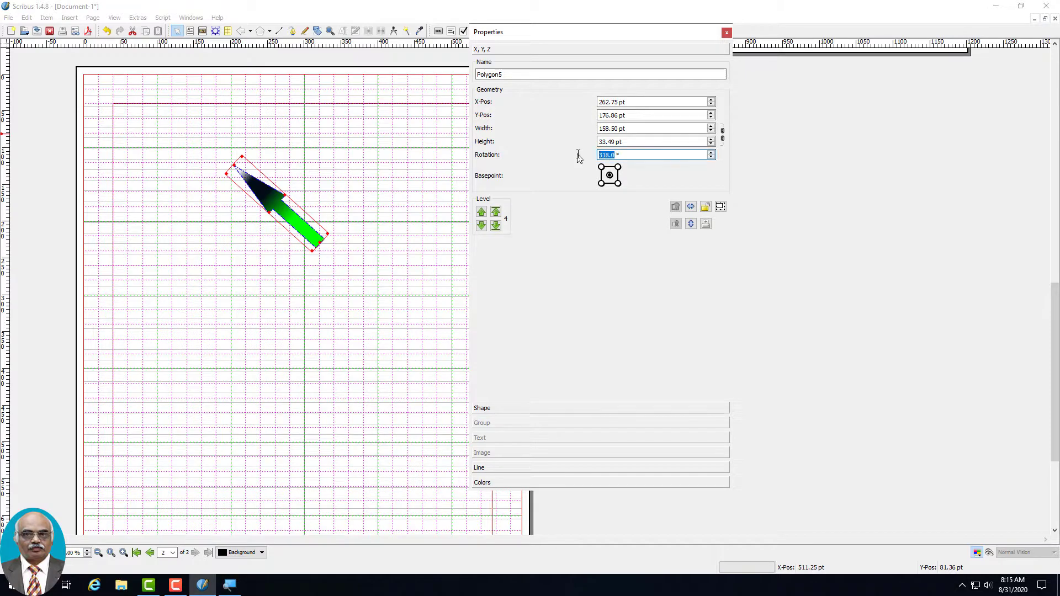
pyautogui.write('0')
pyautogui.press('Return')
pyautogui.click(742, 202)
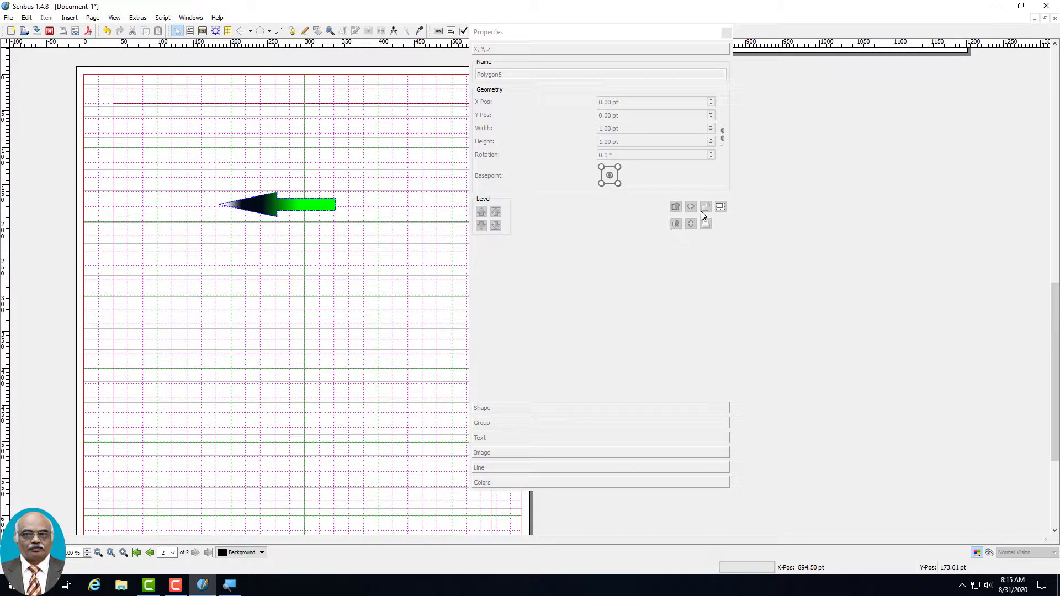
# Reselect the level arrow, flip it horizontally and flip it back.
pyautogui.click(298, 206)
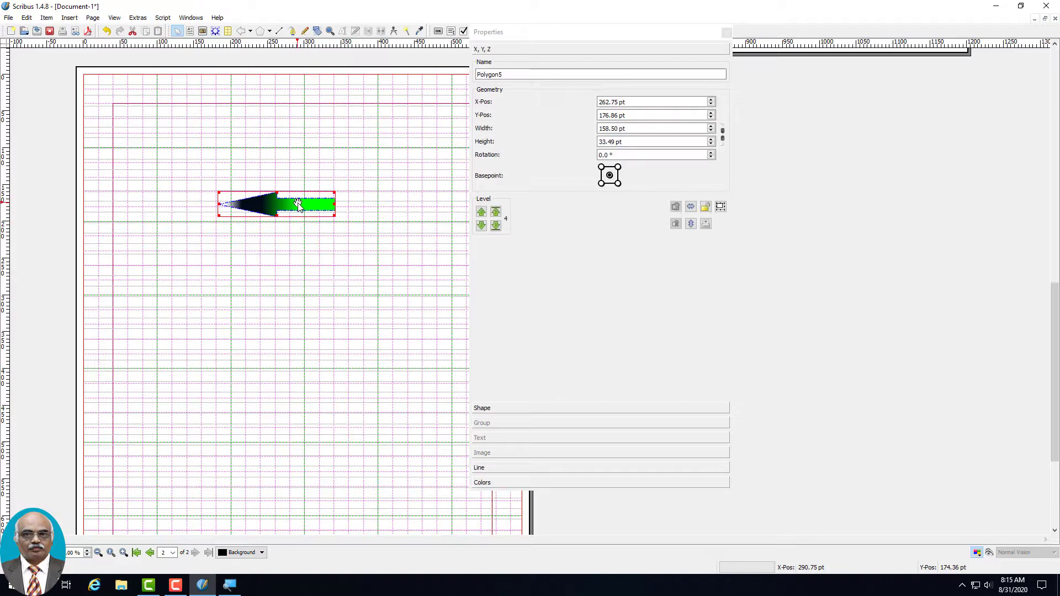
pyautogui.click(691, 207)
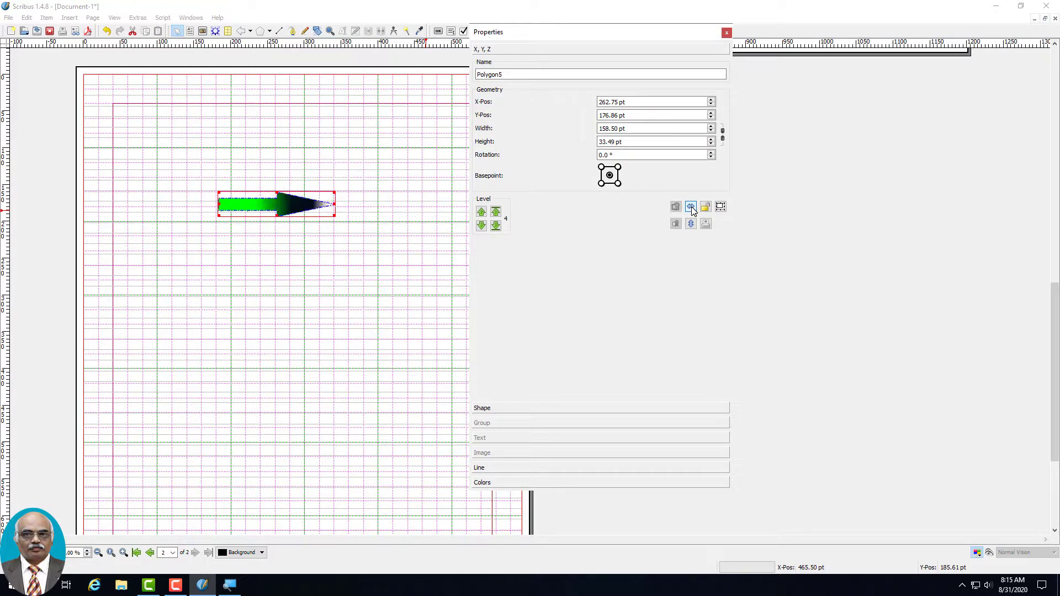
pyautogui.click(691, 207)
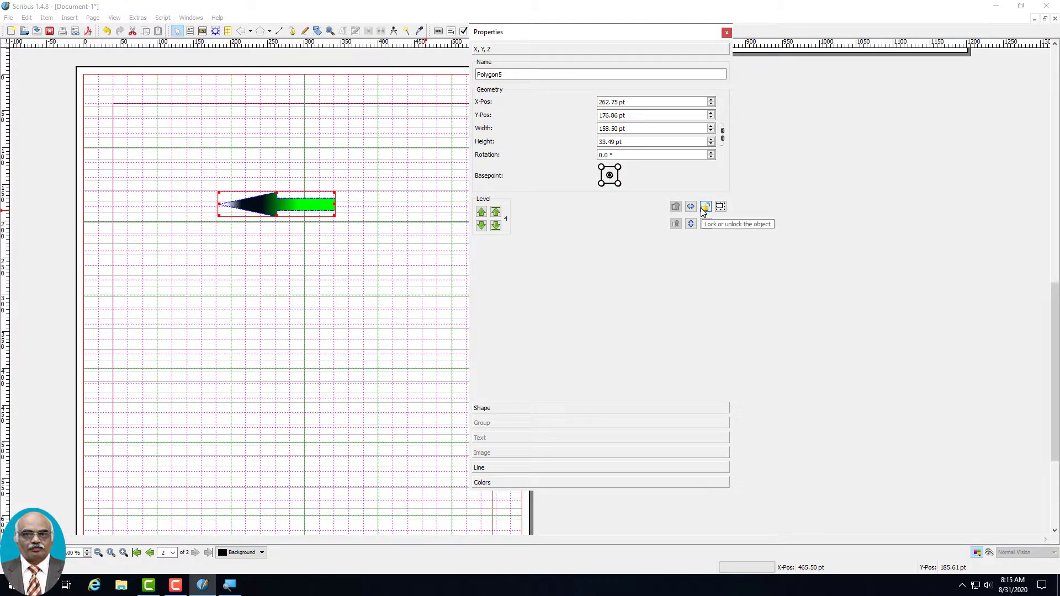
# Lock and unlock the arrow, and toggle its size lock.
pyautogui.click(703, 210)
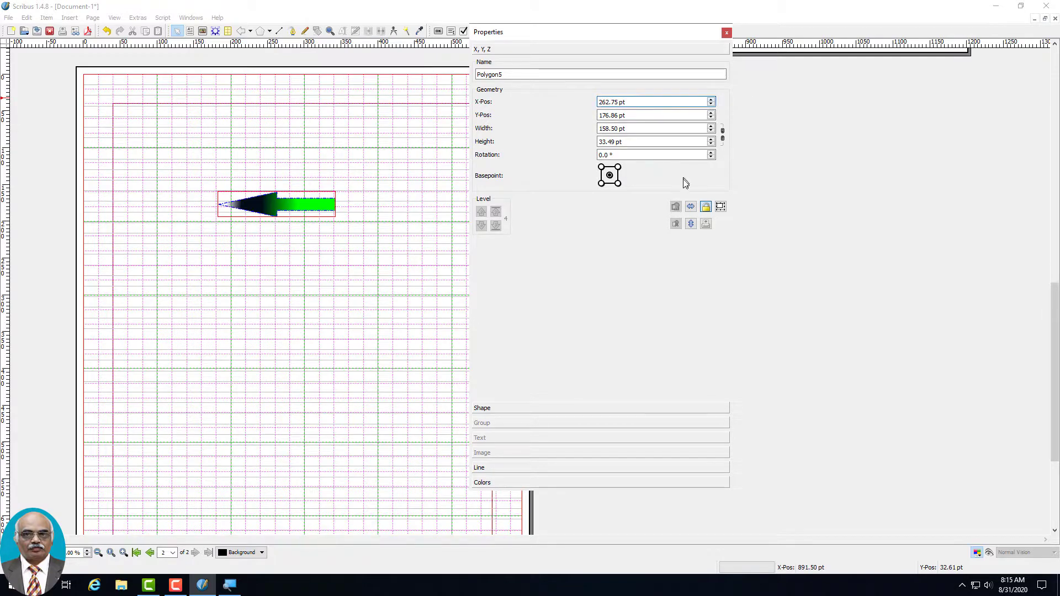
pyautogui.click(710, 206)
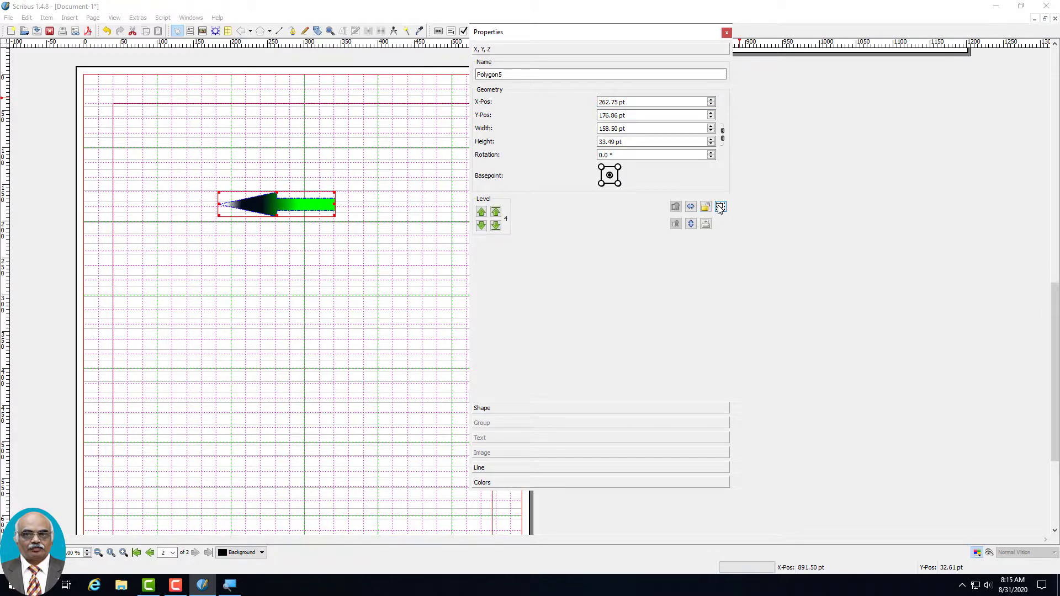
pyautogui.click(721, 208)
# Open the polygon properties, move the dialog up beside the arrow and set the polygon's corners to 9.
pyautogui.click(268, 32)
pyautogui.click(276, 45)
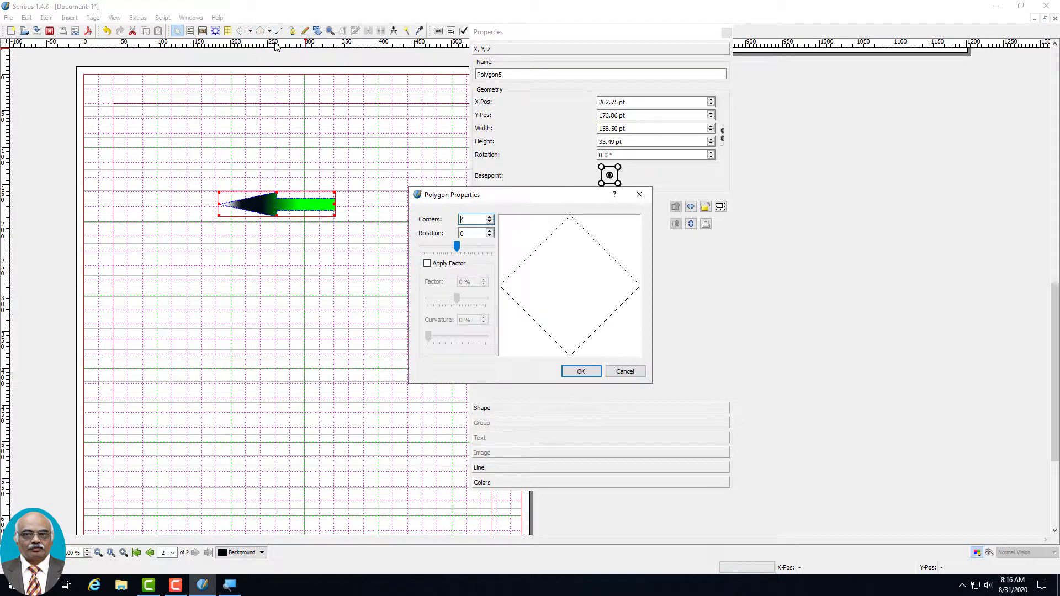
pyautogui.moveTo(513, 196); pyautogui.dragTo(457, 148)
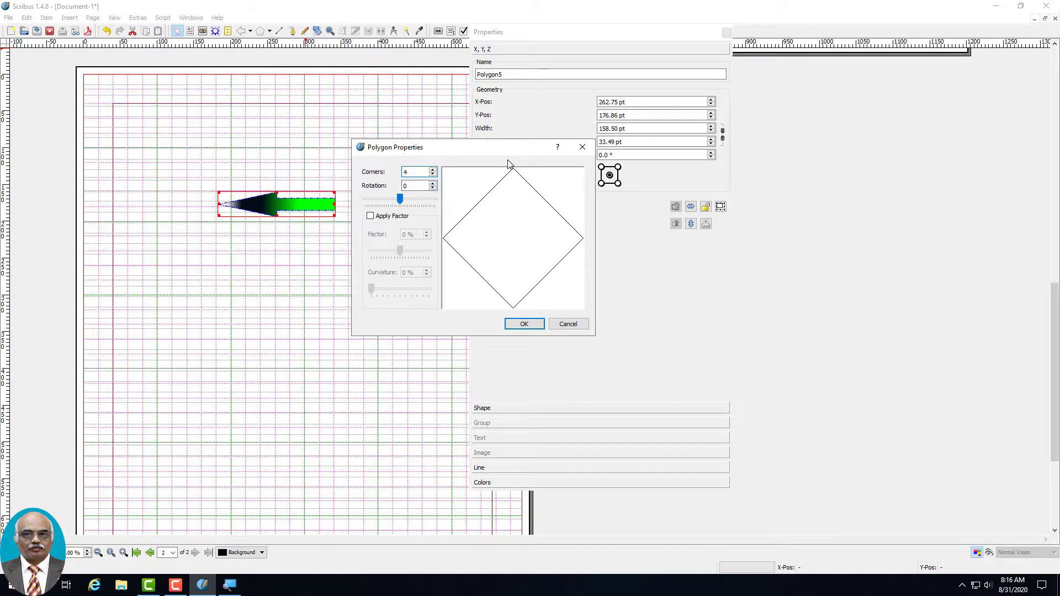
pyautogui.click(433, 170)
pyautogui.click(433, 170)
pyautogui.click(434, 170)
pyautogui.click(435, 170)
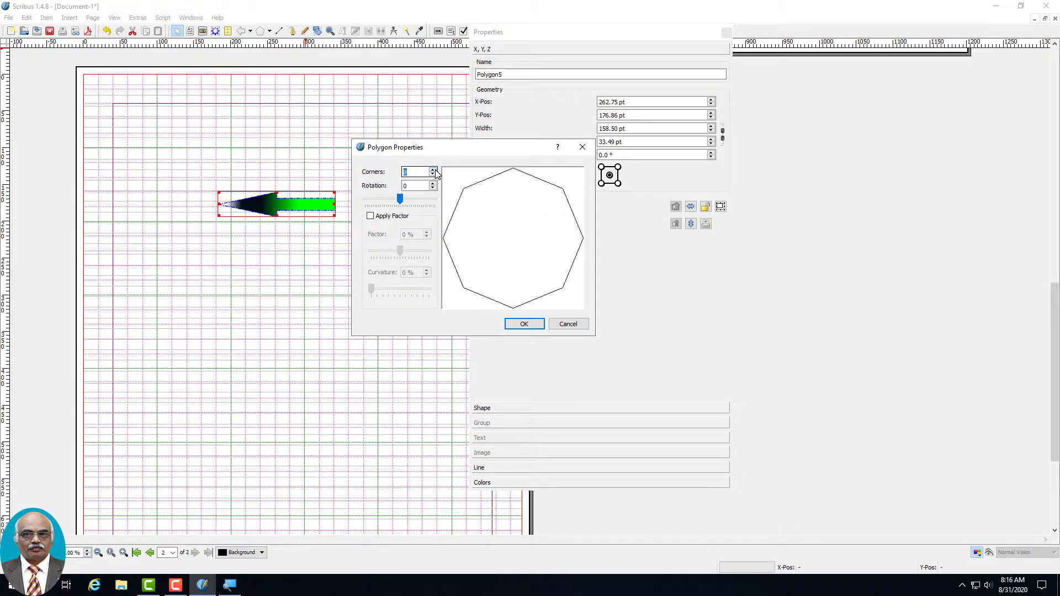
pyautogui.click(434, 169)
# Set the nine-cornered polygon's rotation to -51.
pyautogui.click(432, 184)
pyautogui.click(433, 184)
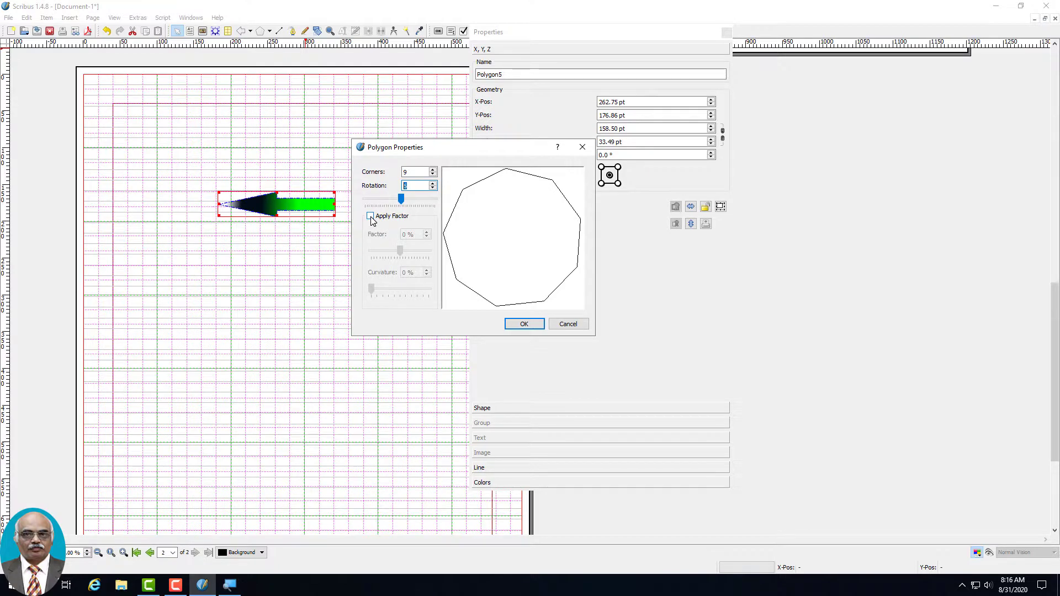
pyautogui.moveTo(401, 199); pyautogui.dragTo(390, 203)
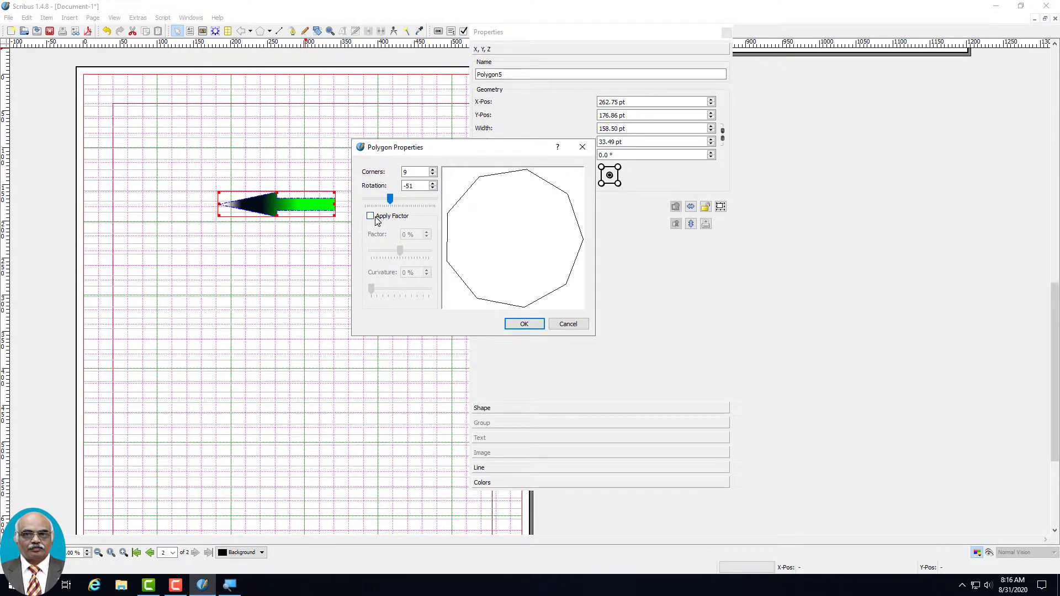
# Apply a factor of -77 % and a curvature of 3 % to turn the polygon into a star.
pyautogui.click(370, 215)
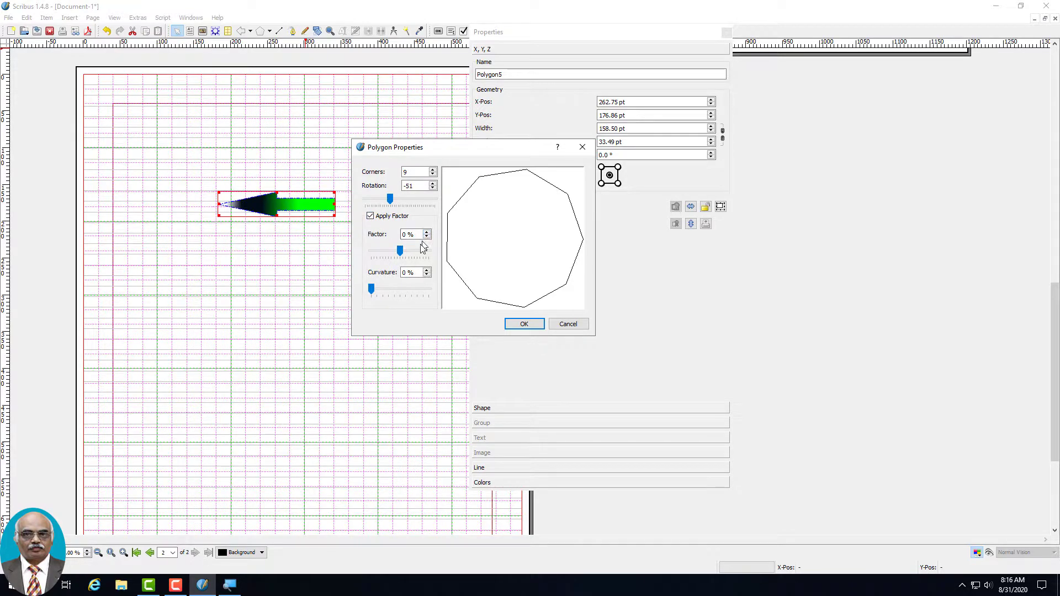
pyautogui.moveTo(402, 254); pyautogui.dragTo(379, 257)
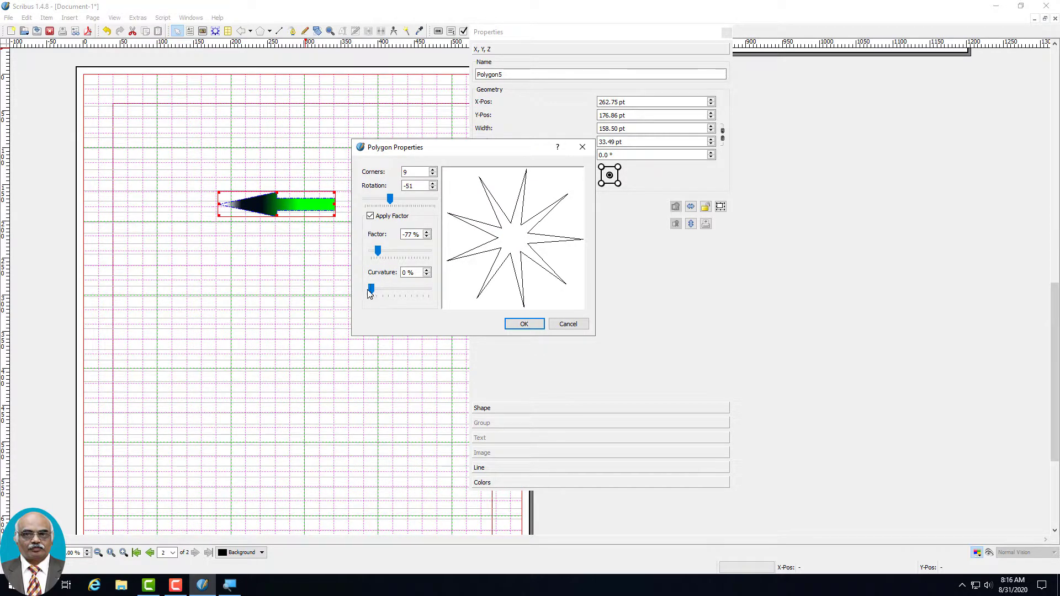
pyautogui.moveTo(376, 290); pyautogui.dragTo(372, 296)
# Increase the star's corners to 12 and set its rotation to 13.
pyautogui.moveTo(391, 199); pyautogui.dragTo(402, 206)
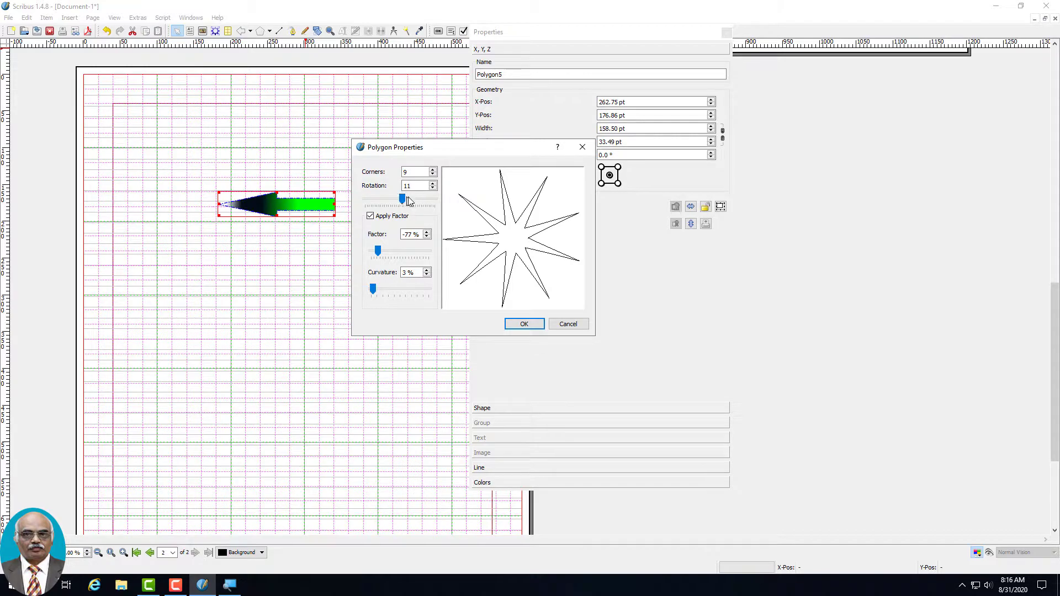
pyautogui.click(433, 170)
pyautogui.click(433, 170)
pyautogui.click(434, 170)
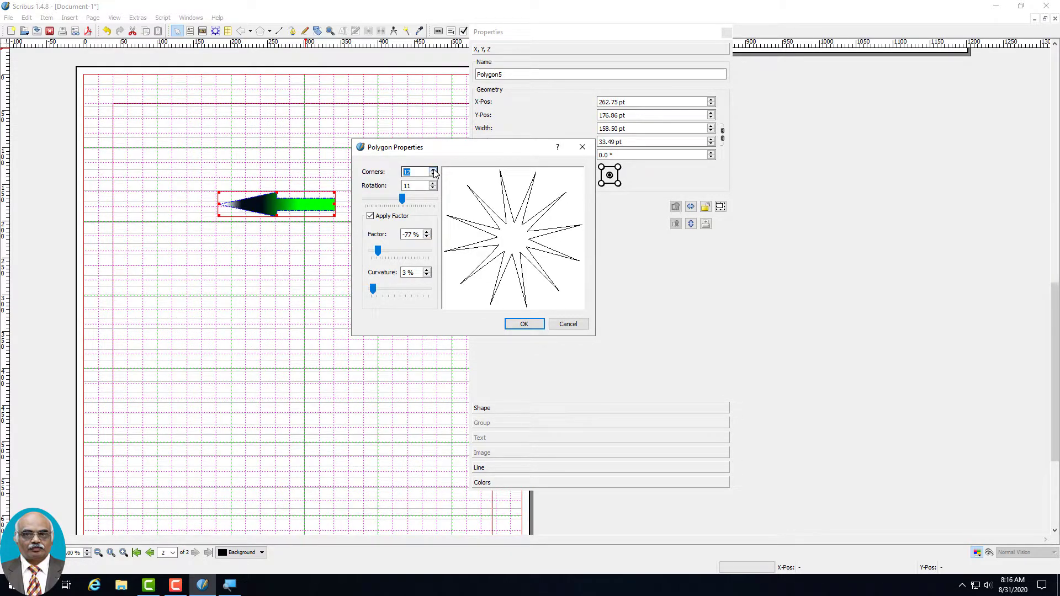
pyautogui.click(433, 183)
pyautogui.click(433, 183)
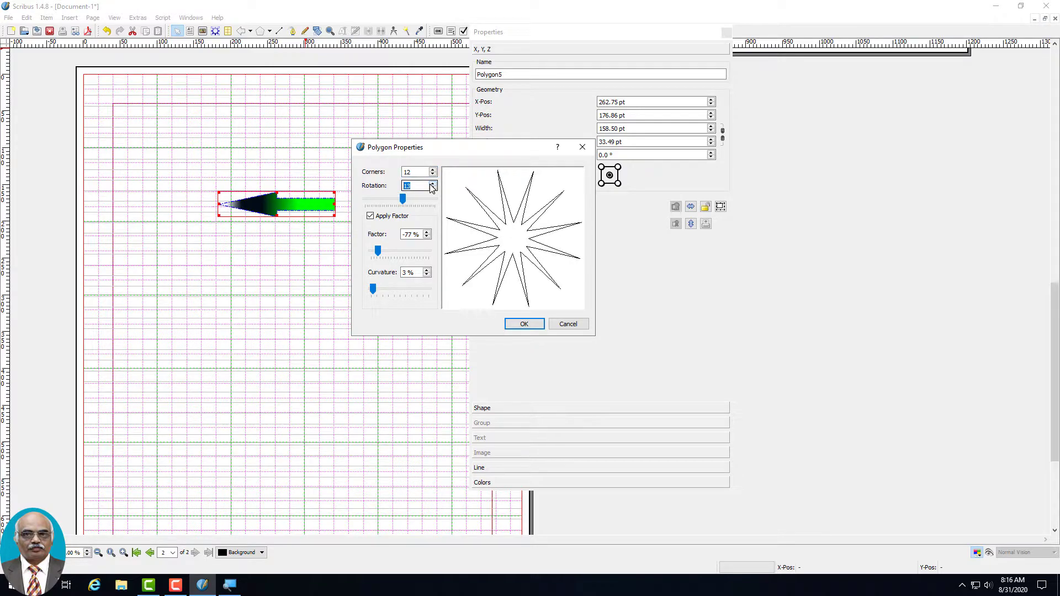
# Set the star's factor to -67 % and accept the polygon properties.
pyautogui.click(427, 237)
pyautogui.click(428, 233)
pyautogui.click(427, 232)
pyautogui.click(428, 232)
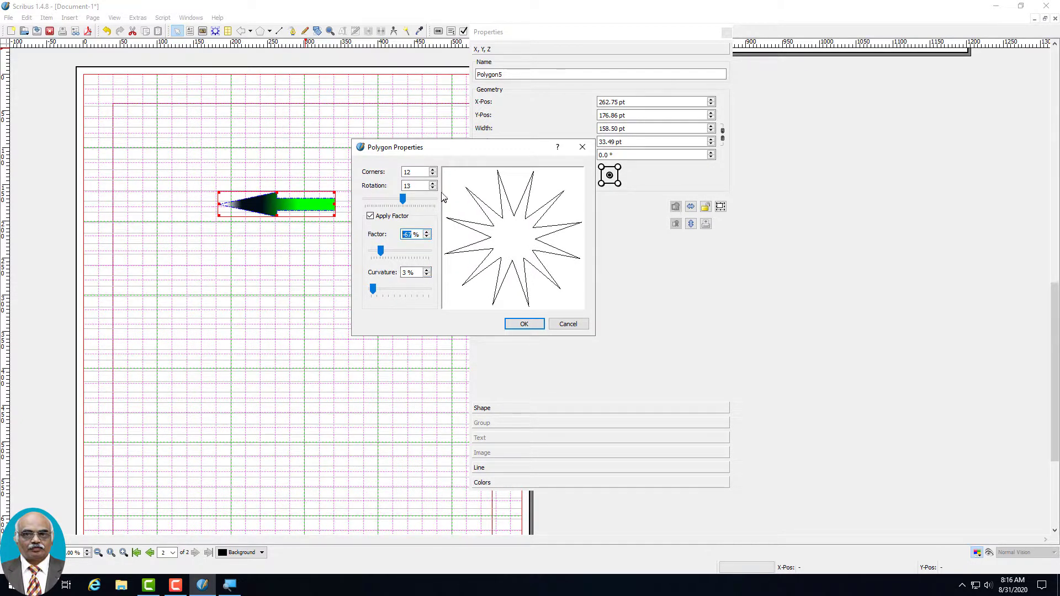
pyautogui.click(524, 325)
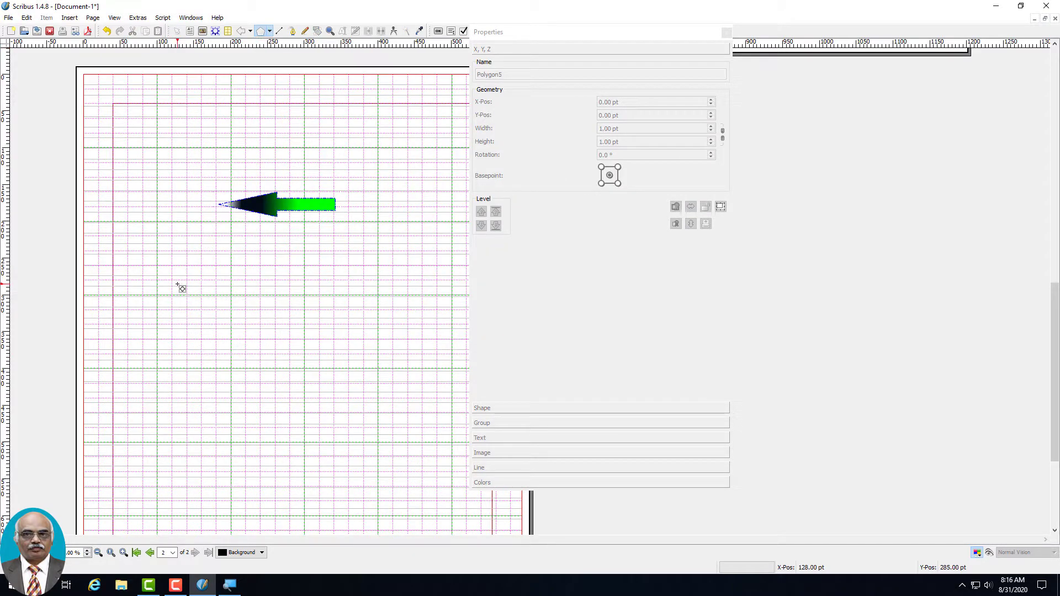
# Draw the twelve-pointed star on the page below the arrow and deselect it.
pyautogui.moveTo(177, 286); pyautogui.dragTo(347, 450)
pyautogui.click(439, 228)
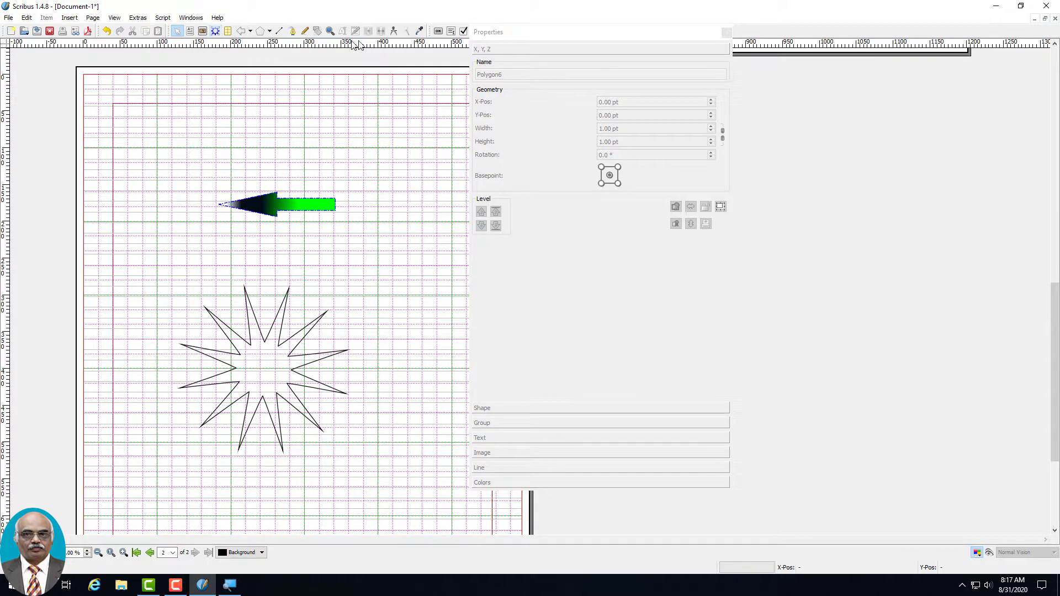
# Draw a horizontal line above the arrow with the Line tool.
pyautogui.click(280, 33)
pyautogui.moveTo(201, 131); pyautogui.dragTo(326, 131)
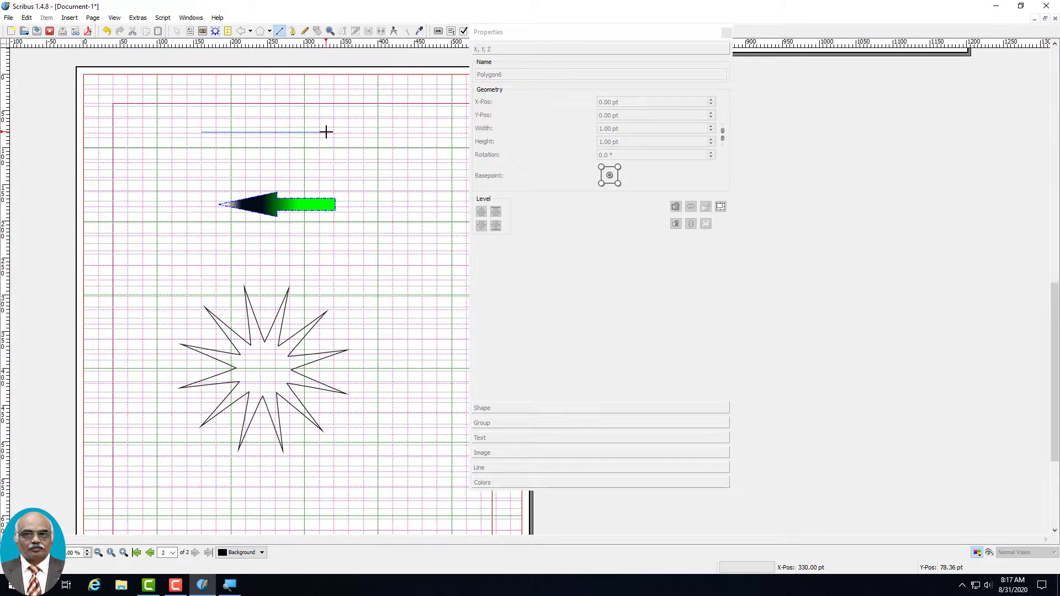
# Finish the horizontal line at about 170 pt wide and set its basepoint to Left Point.
pyautogui.moveTo(326, 131); pyautogui.dragTo(326, 131)
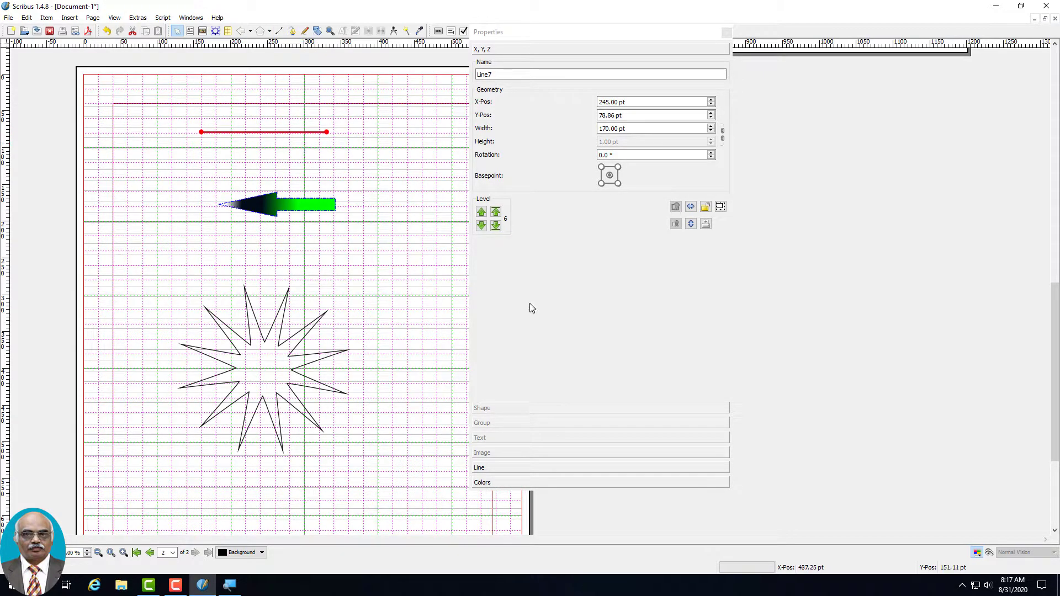
pyautogui.click(532, 469)
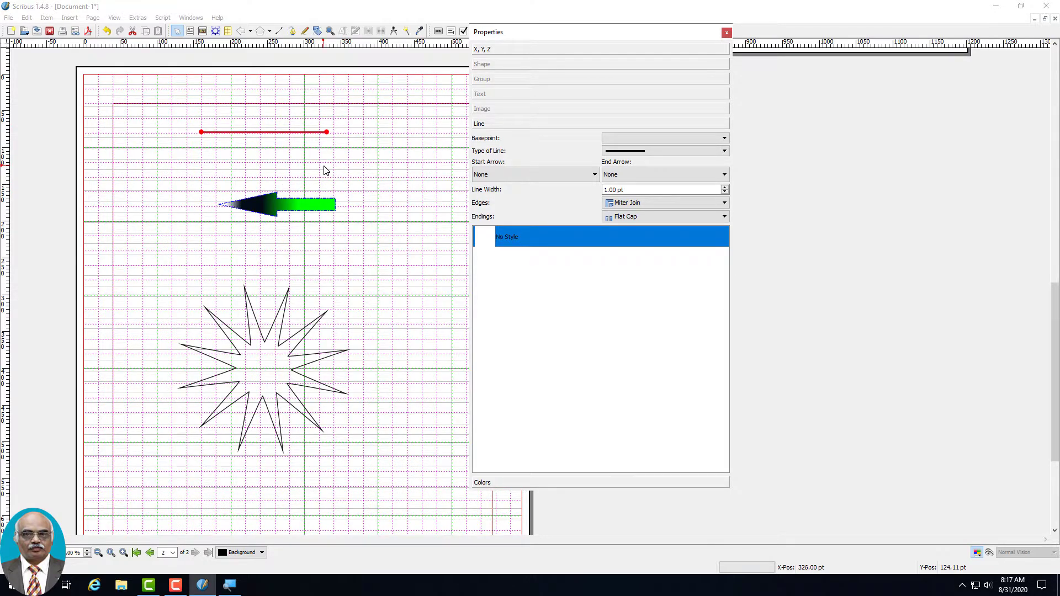
pyautogui.click(726, 142)
pyautogui.click(726, 141)
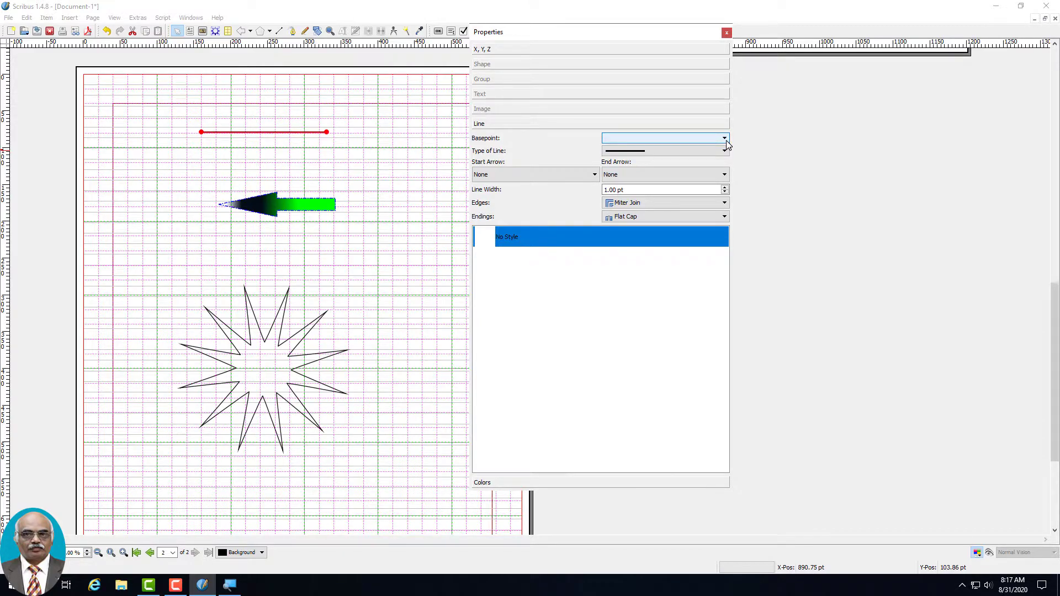
pyautogui.click(727, 141)
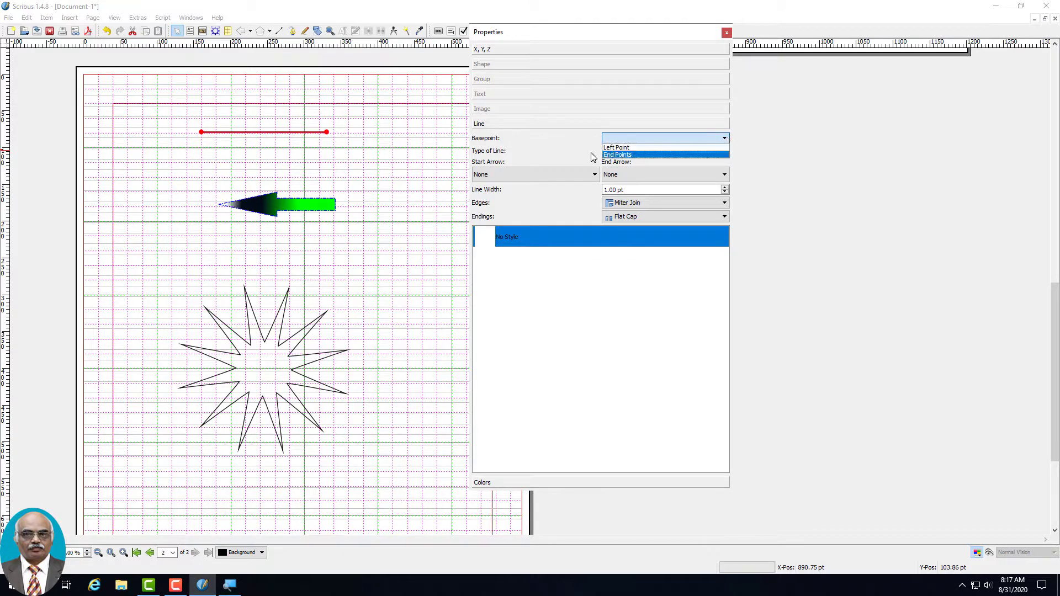
pyautogui.click(628, 147)
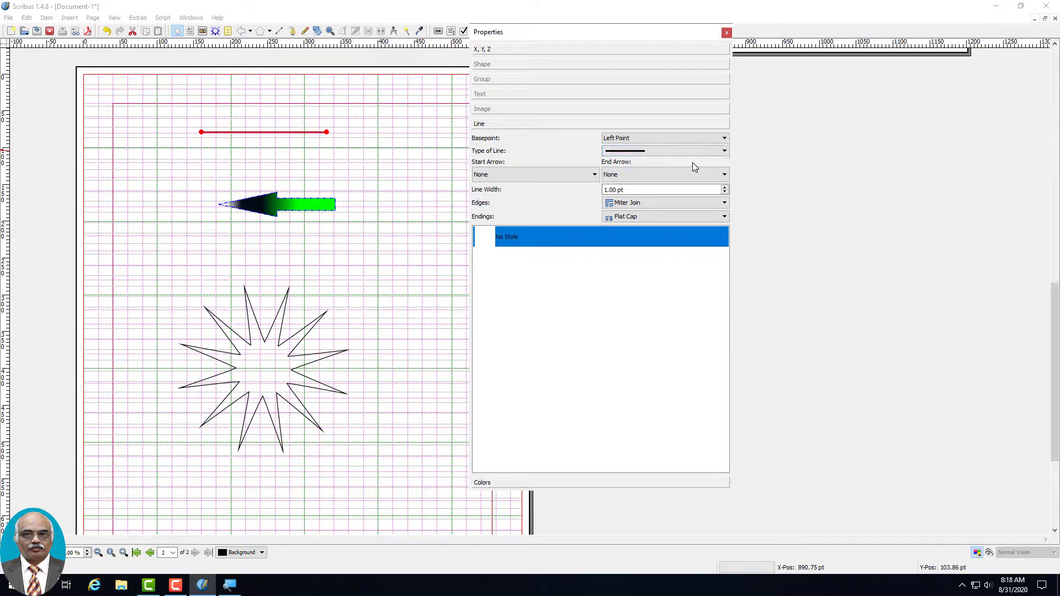
# Change the horizontal line's type to the first dashed pattern and deselect it.
pyautogui.click(678, 150)
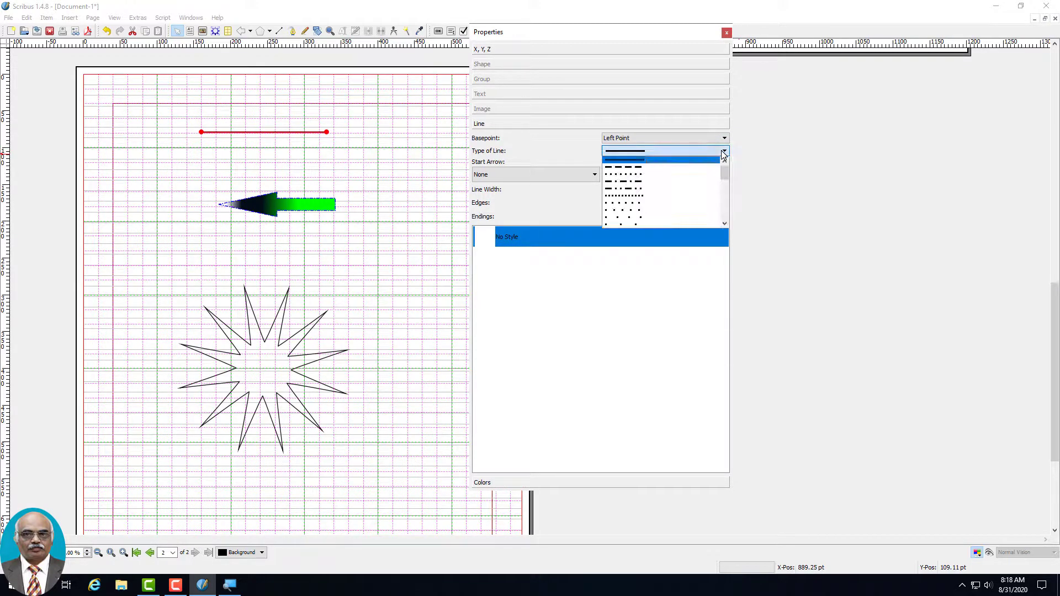
pyautogui.click(673, 168)
pyautogui.click(368, 122)
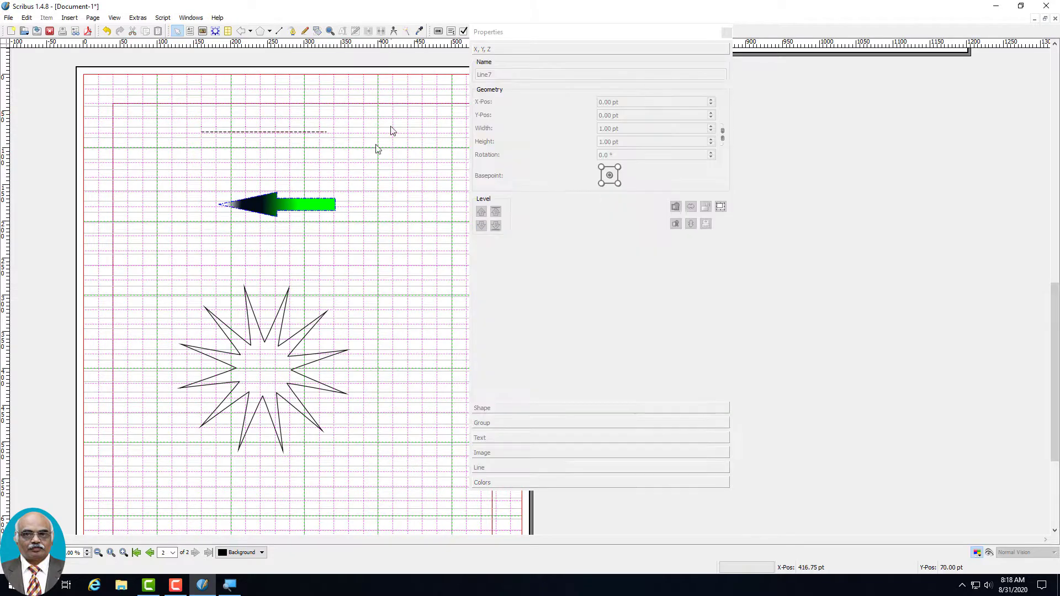
# Give the dashed line an Arrow1S end arrow and an Arrow1L start arrow.
pyautogui.click(204, 133)
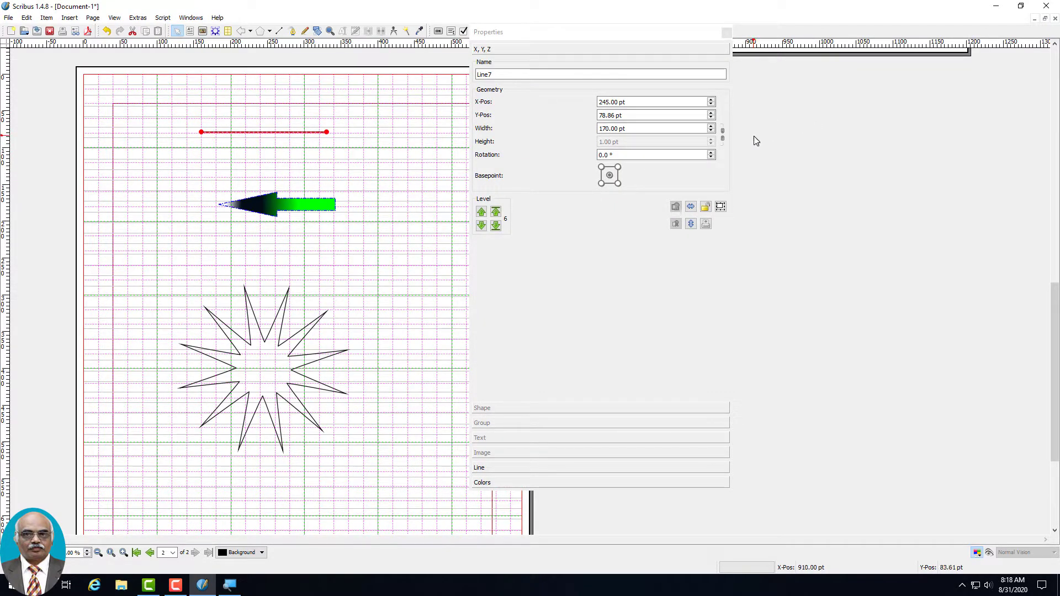
pyautogui.click(499, 468)
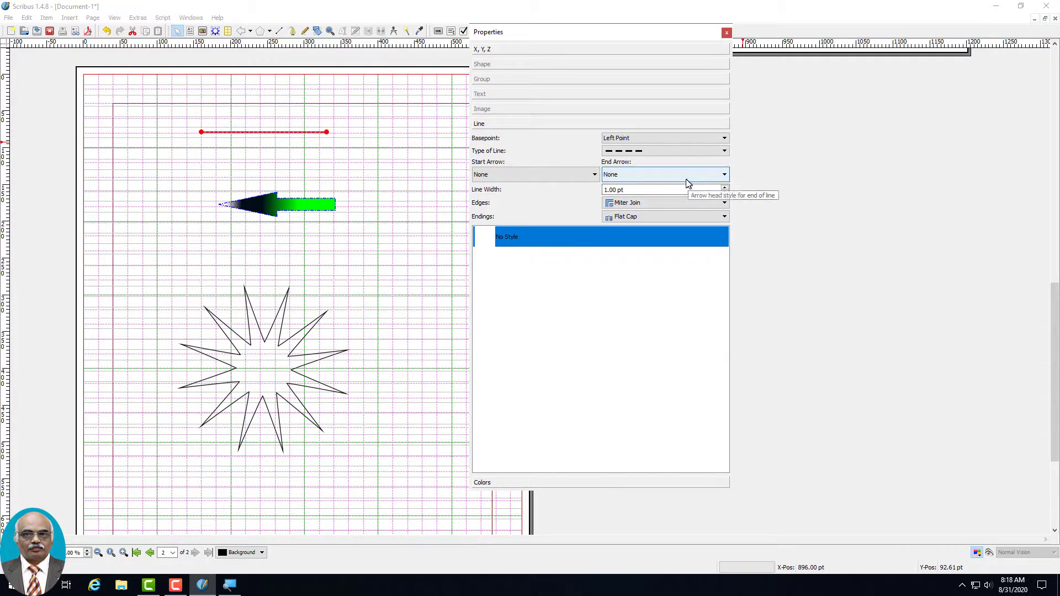
pyautogui.click(723, 175)
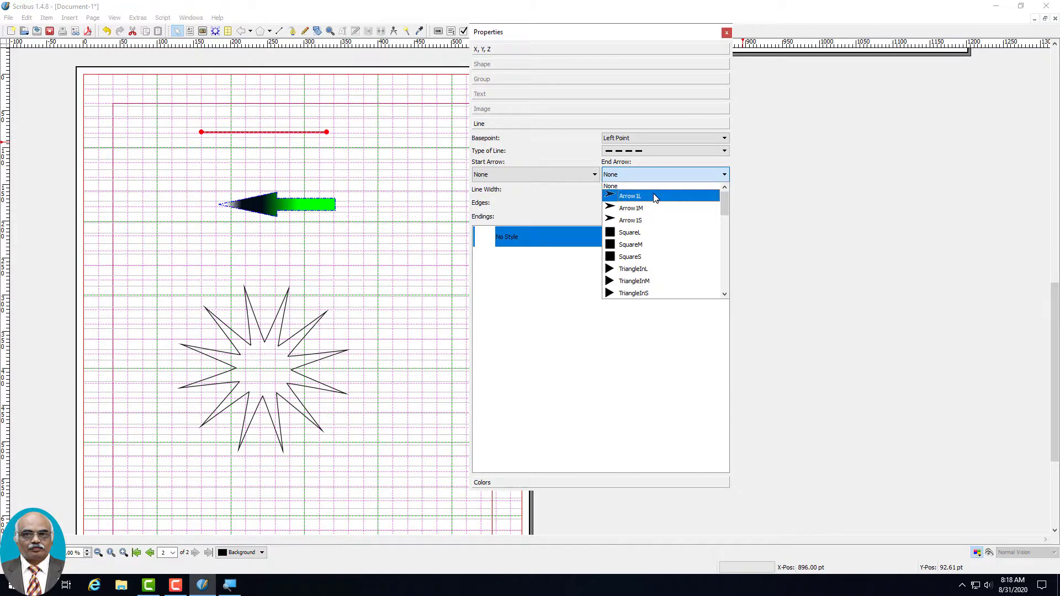
pyautogui.click(644, 218)
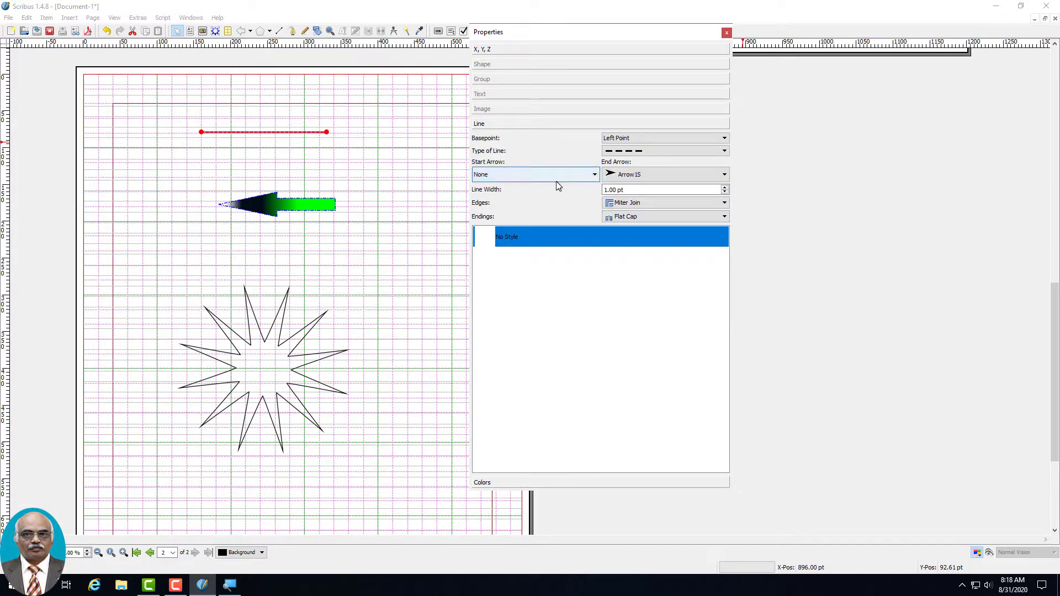
pyautogui.click(593, 176)
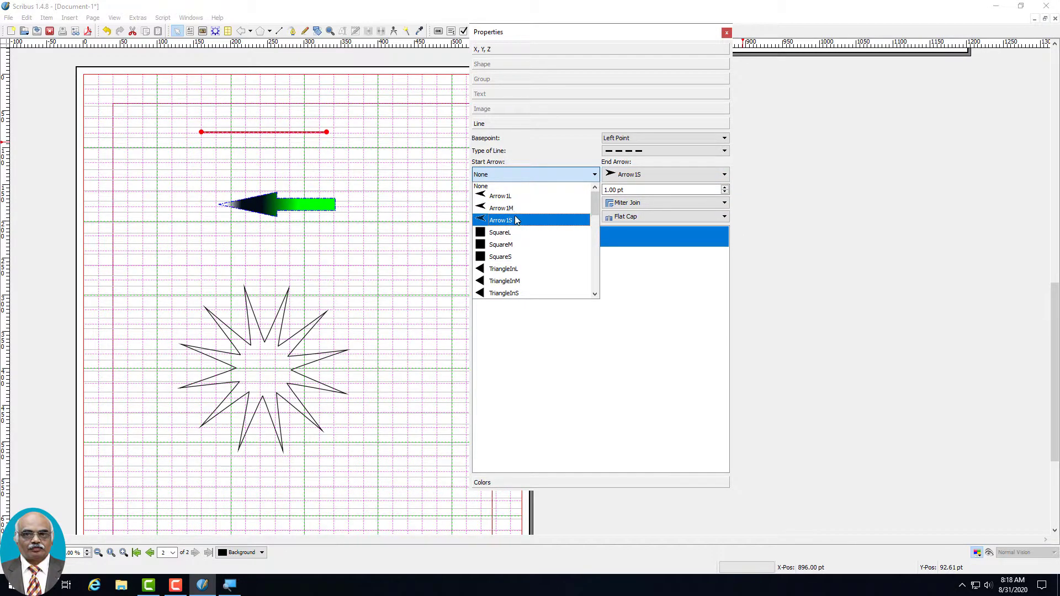
pyautogui.click(508, 197)
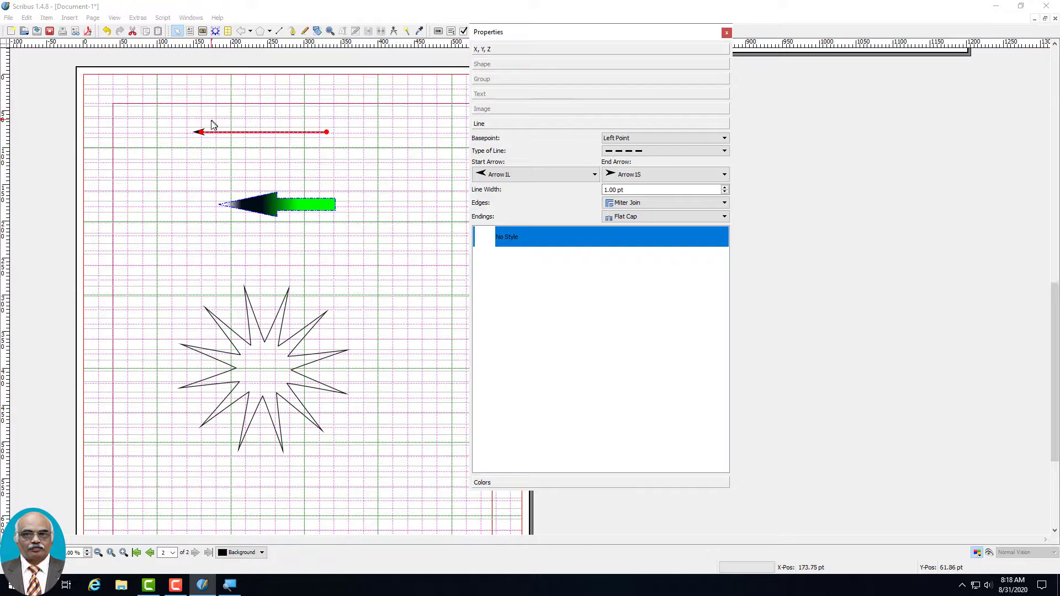
# Set the dashed line's basepoint to End Points and its end arrow to Arrow1L, and deselect it.
pyautogui.click(671, 140)
pyautogui.click(667, 147)
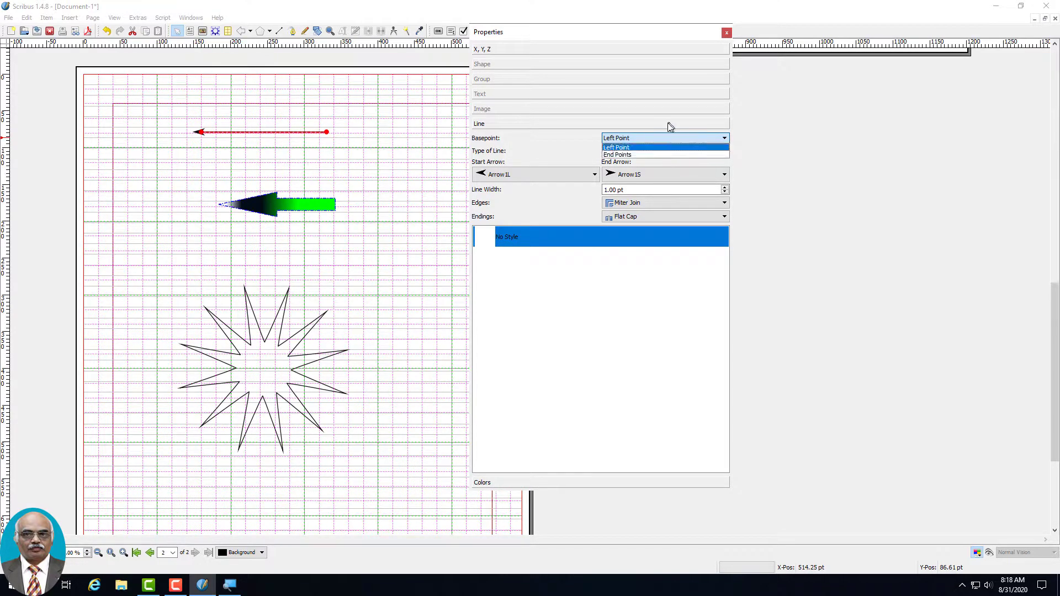
pyautogui.click(635, 139)
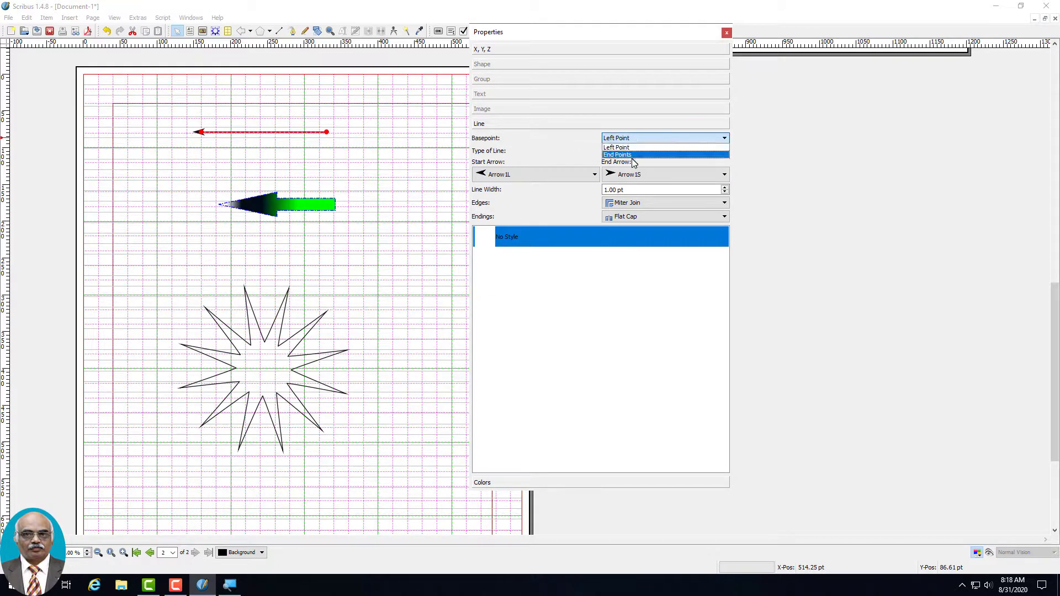
pyautogui.click(635, 156)
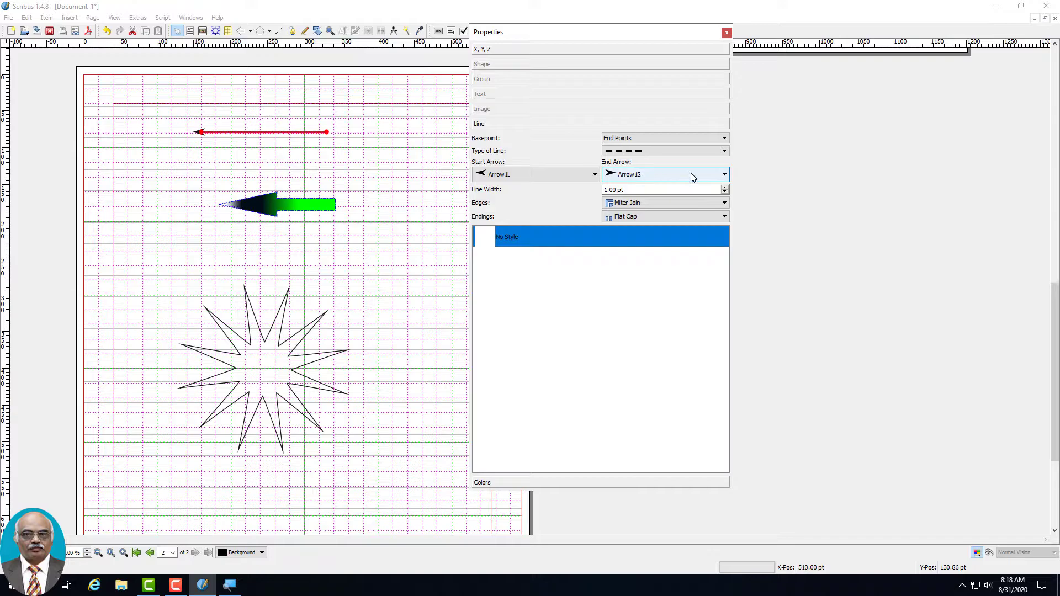
pyautogui.click(724, 175)
pyautogui.click(669, 204)
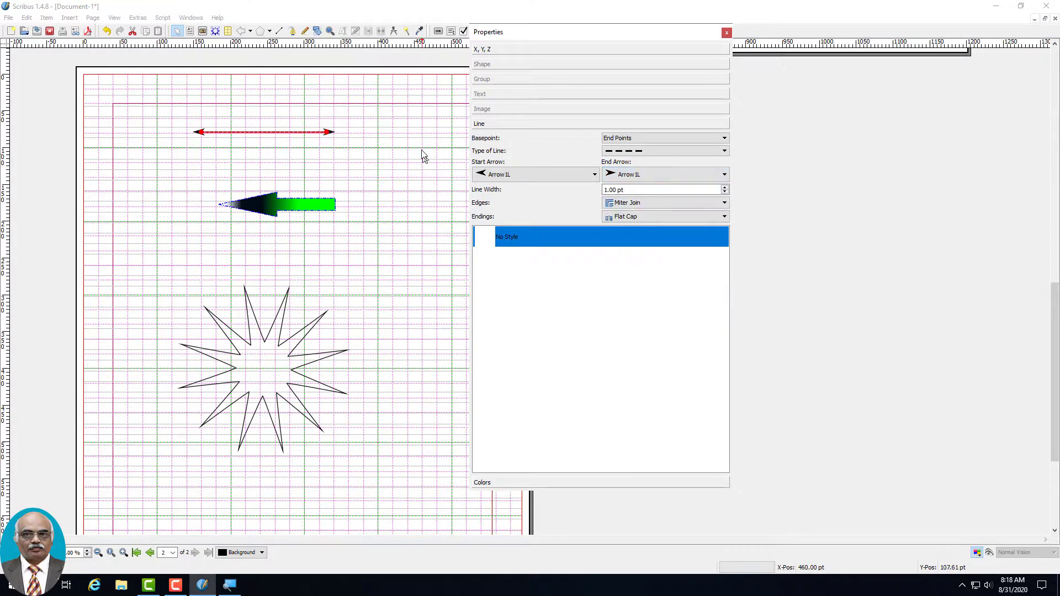
pyautogui.click(421, 148)
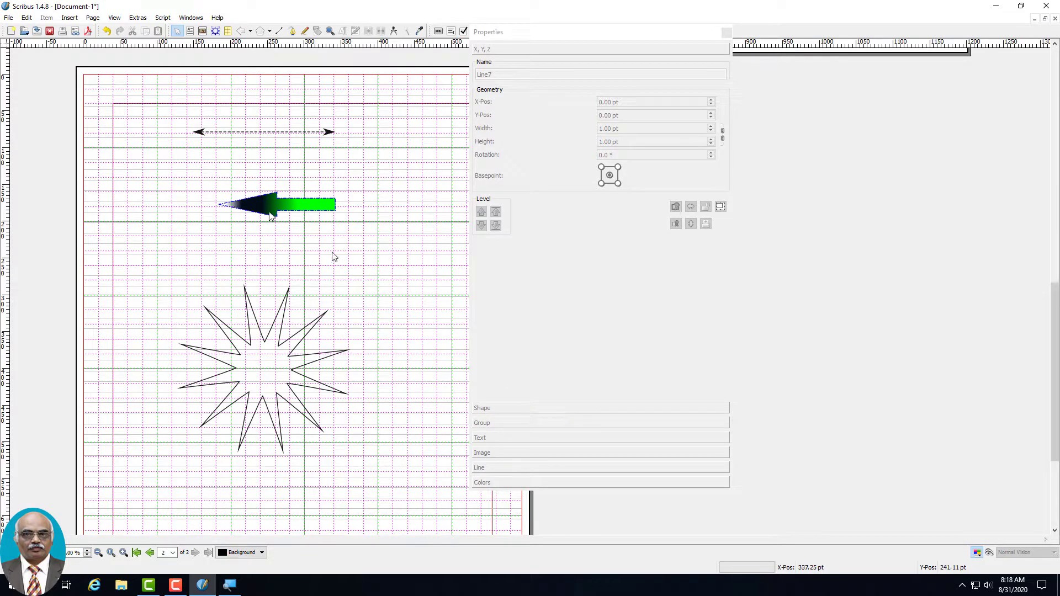
# Try Green and Cyan as the dashed line's colour, and settle on Blue with a 40 % shade.
pyautogui.click(247, 133)
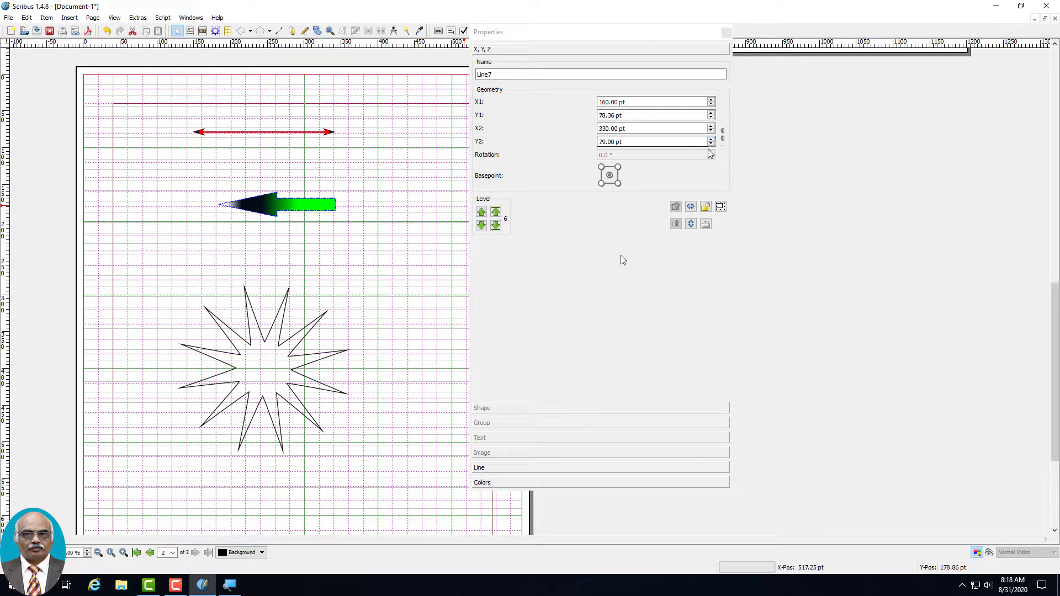
pyautogui.click(498, 483)
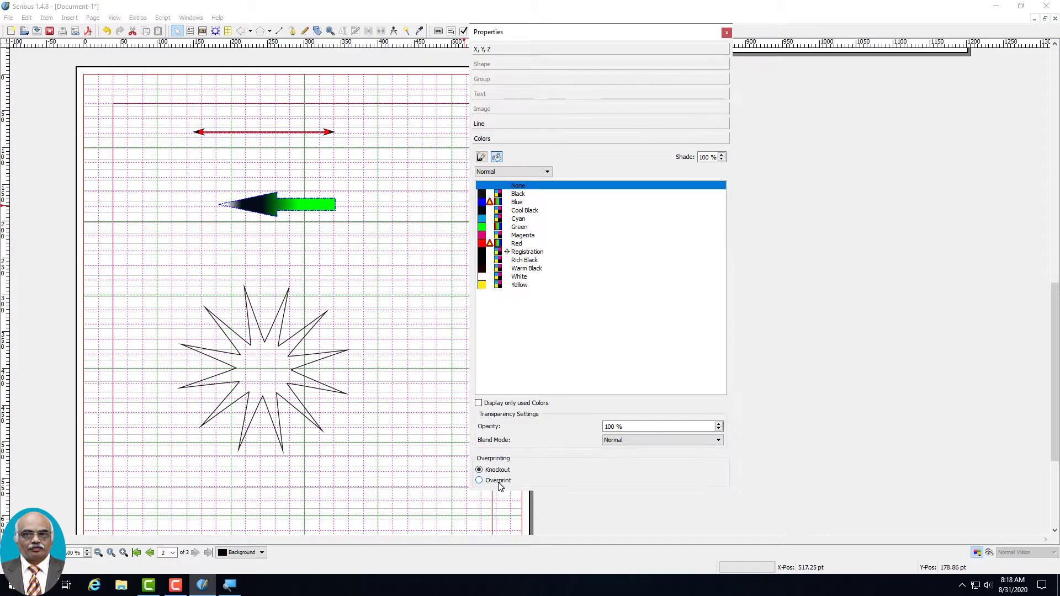
pyautogui.click(481, 158)
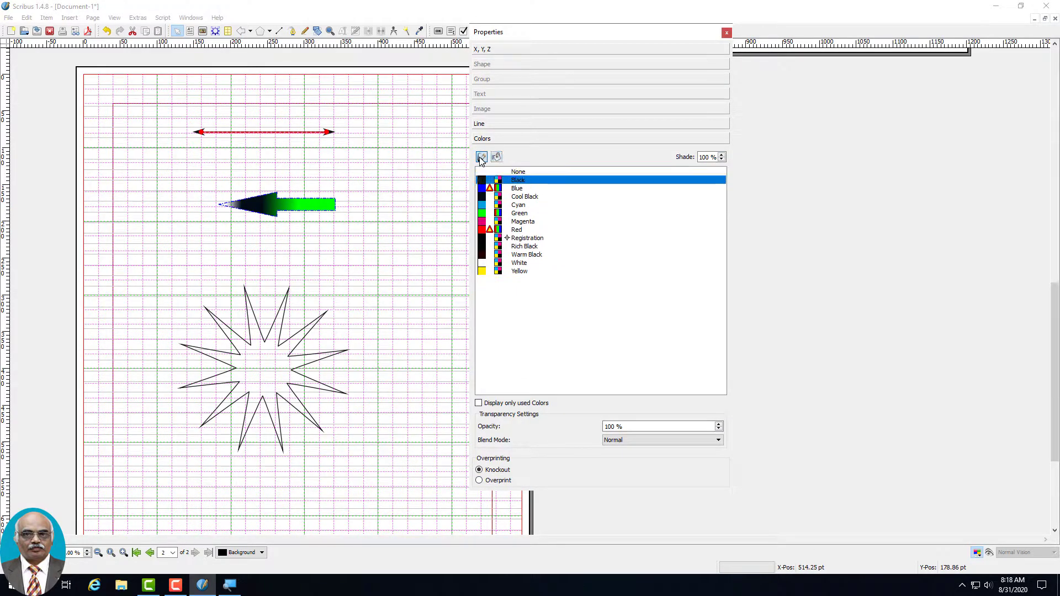
pyautogui.click(486, 214)
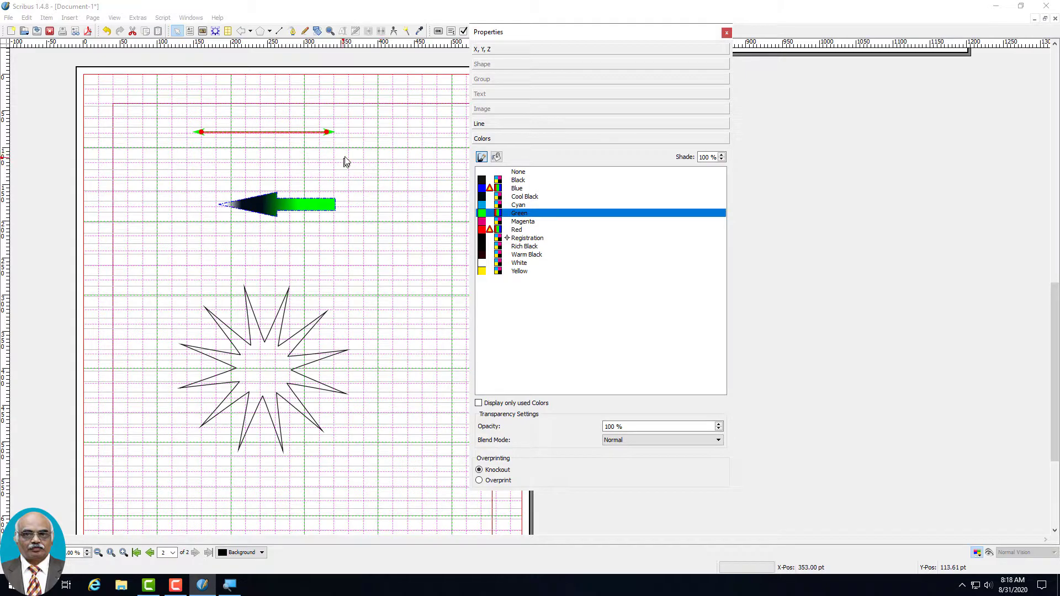
pyautogui.click(481, 208)
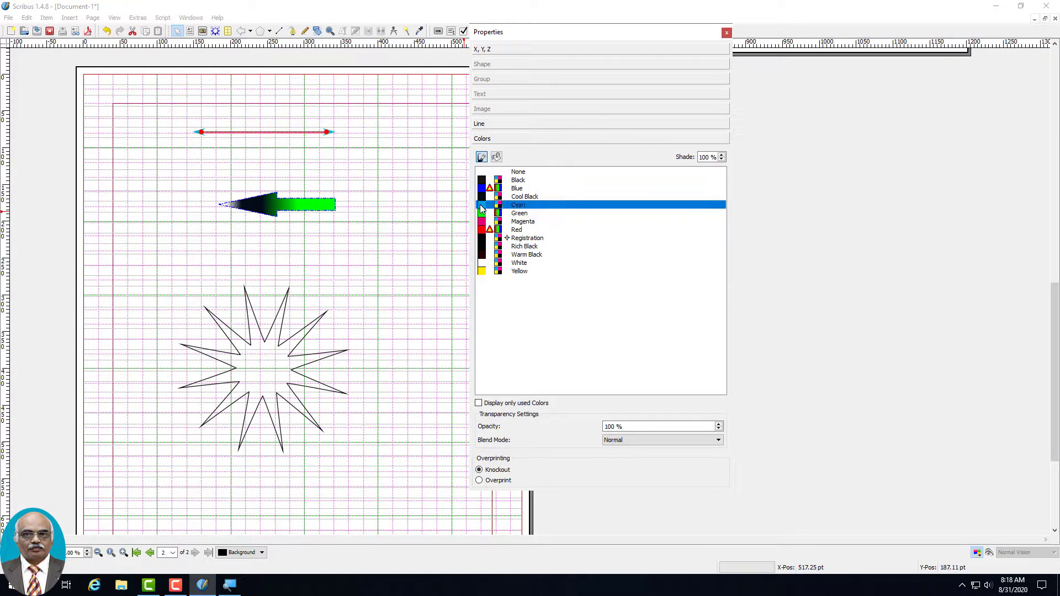
pyautogui.click(480, 189)
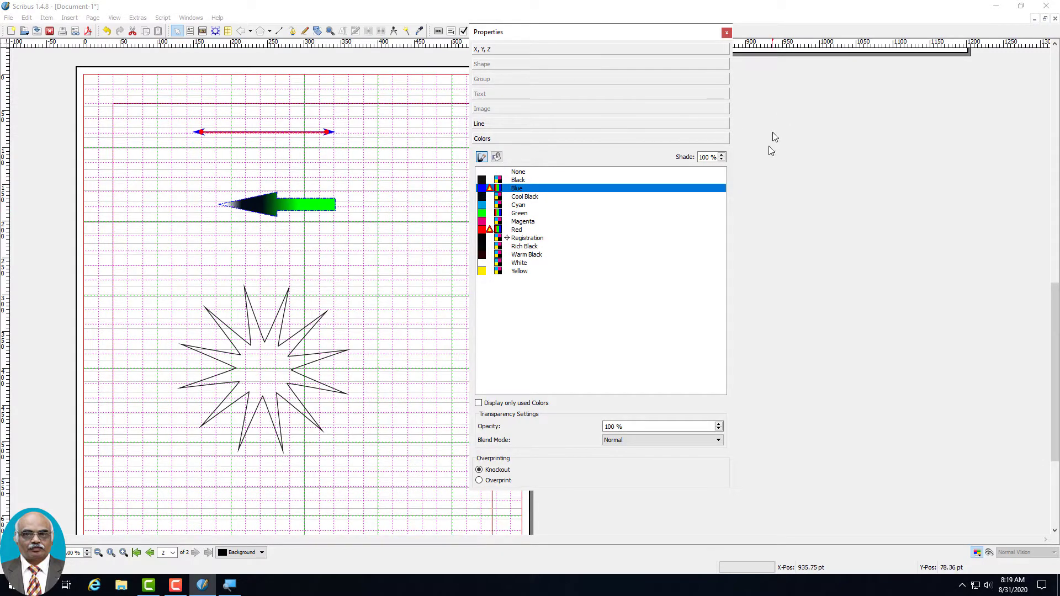
pyautogui.click(721, 159)
pyautogui.click(721, 159)
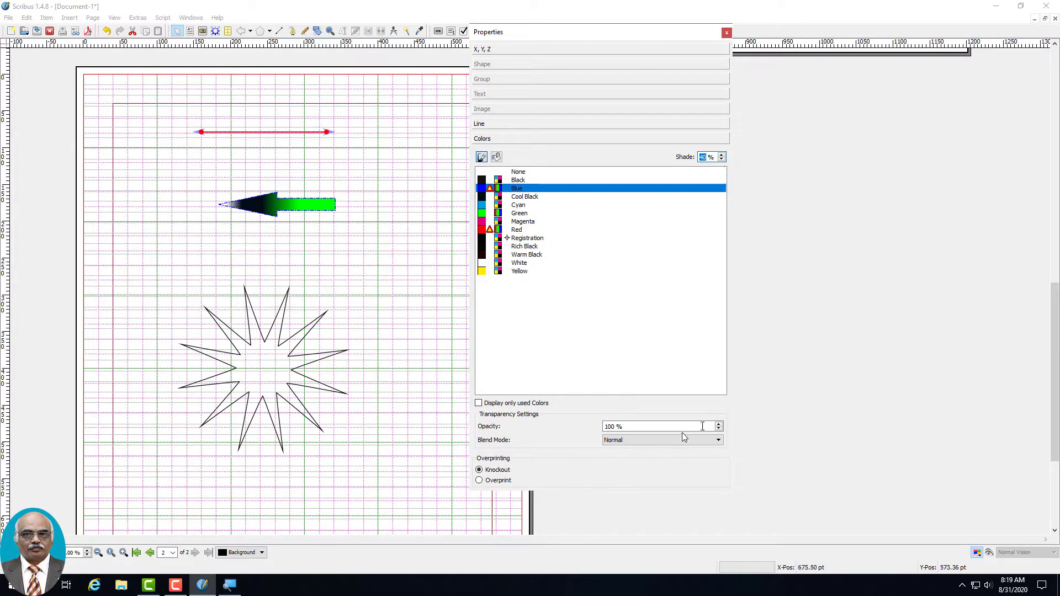
# Try a lower opacity for the dashed line and restore it to 100 %.
pyautogui.click(718, 430)
pyautogui.click(718, 430)
pyautogui.click(718, 429)
pyautogui.click(718, 429)
pyautogui.click(719, 422)
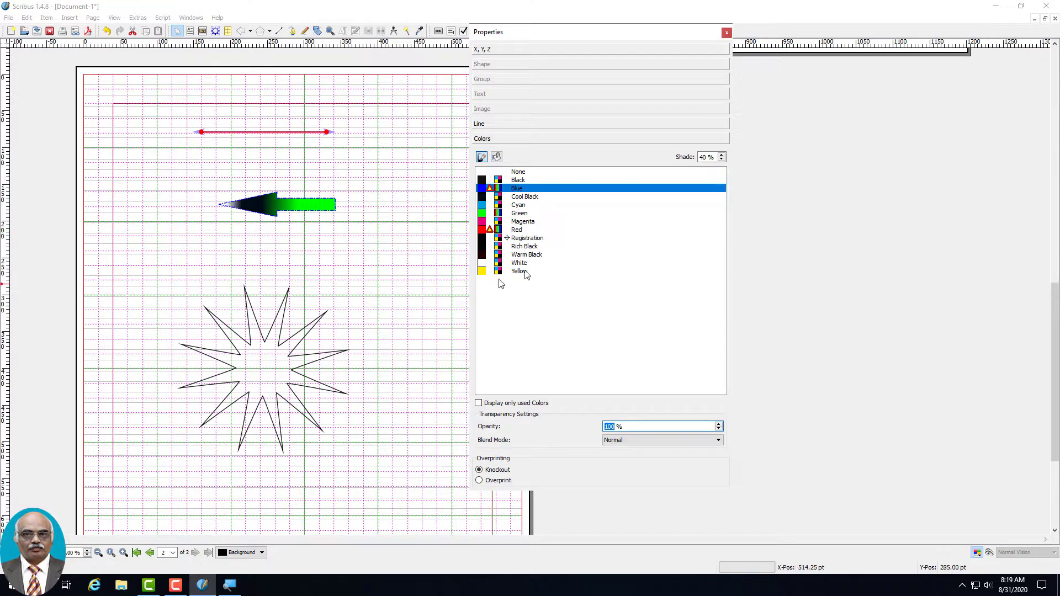
# Change the dashed line's end arrow to TriangleInL, deselect it and close the object properties.
pyautogui.click(507, 127)
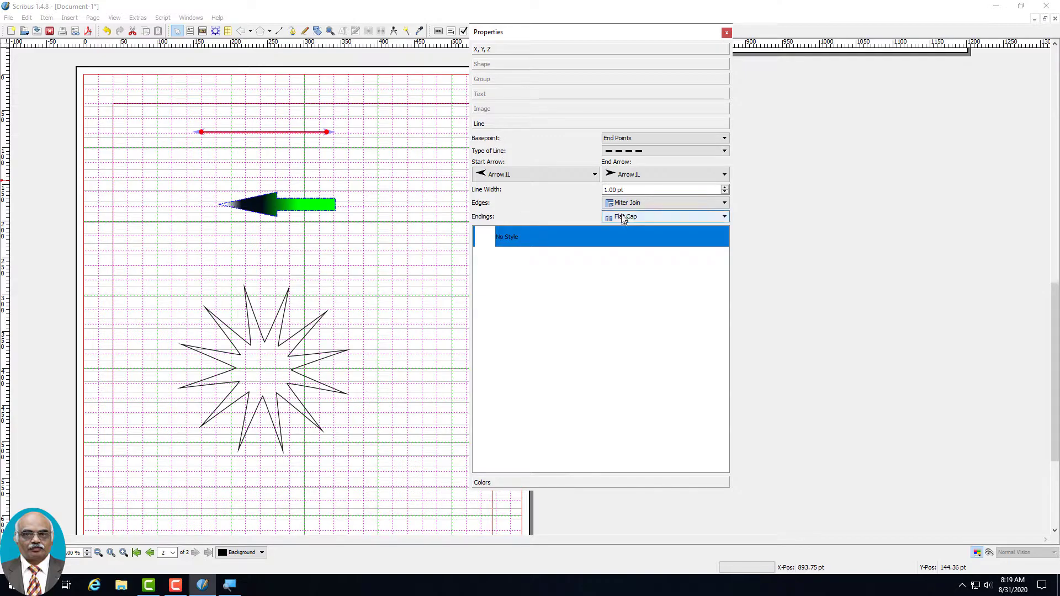
pyautogui.click(687, 173)
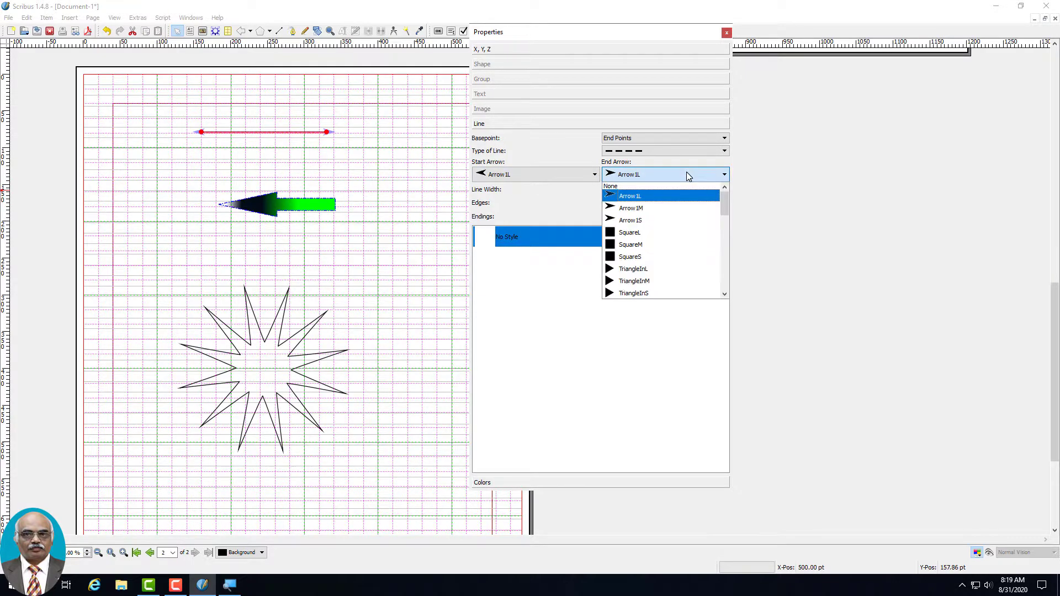
pyautogui.click(652, 271)
pyautogui.click(362, 170)
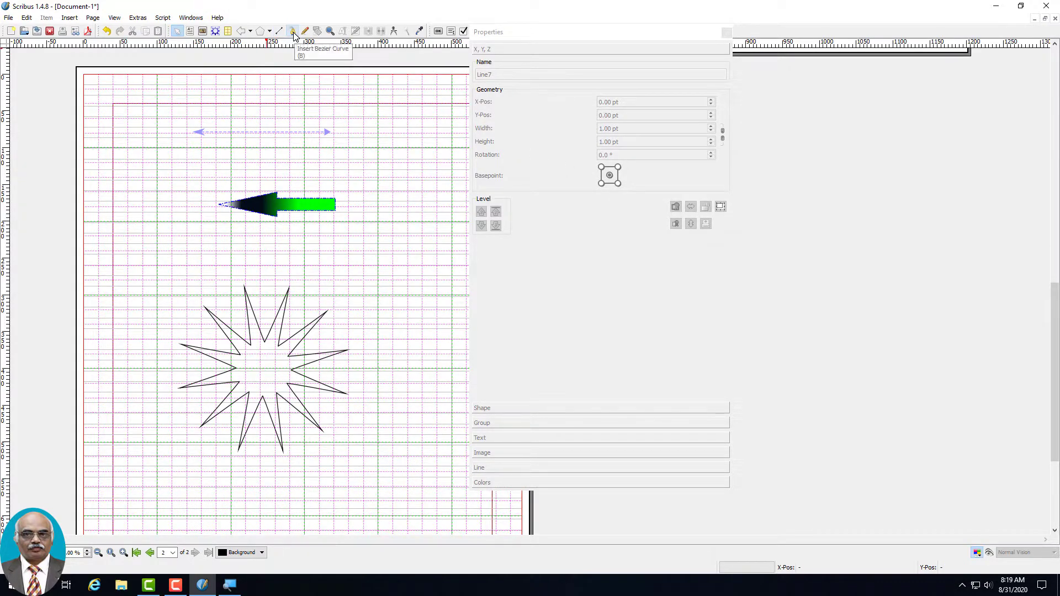
pyautogui.click(727, 31)
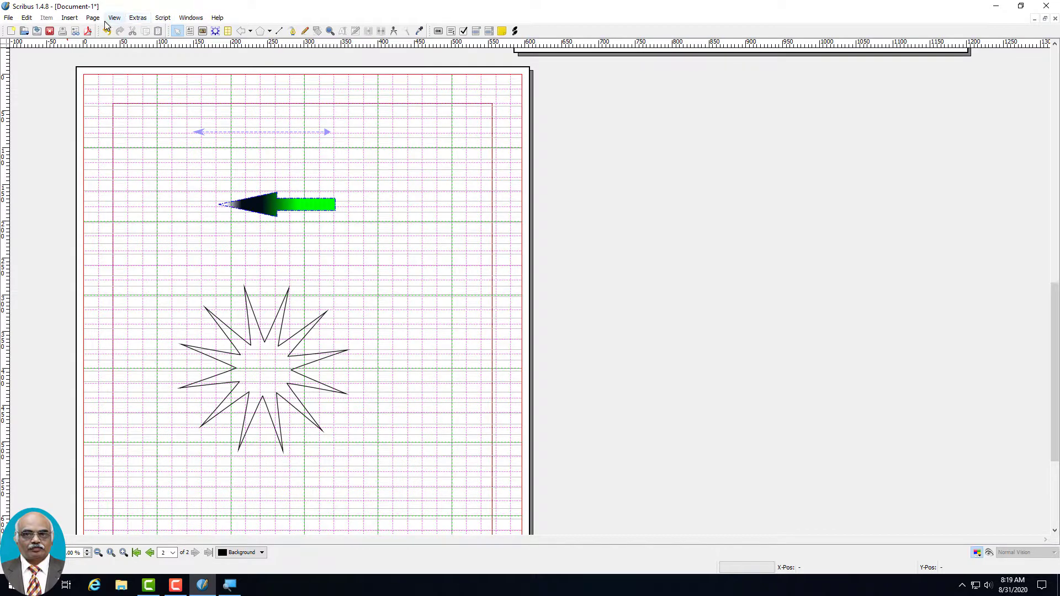
# Insert one A4 portrait page at the end of the document.
pyautogui.click(101, 21)
pyautogui.click(105, 33)
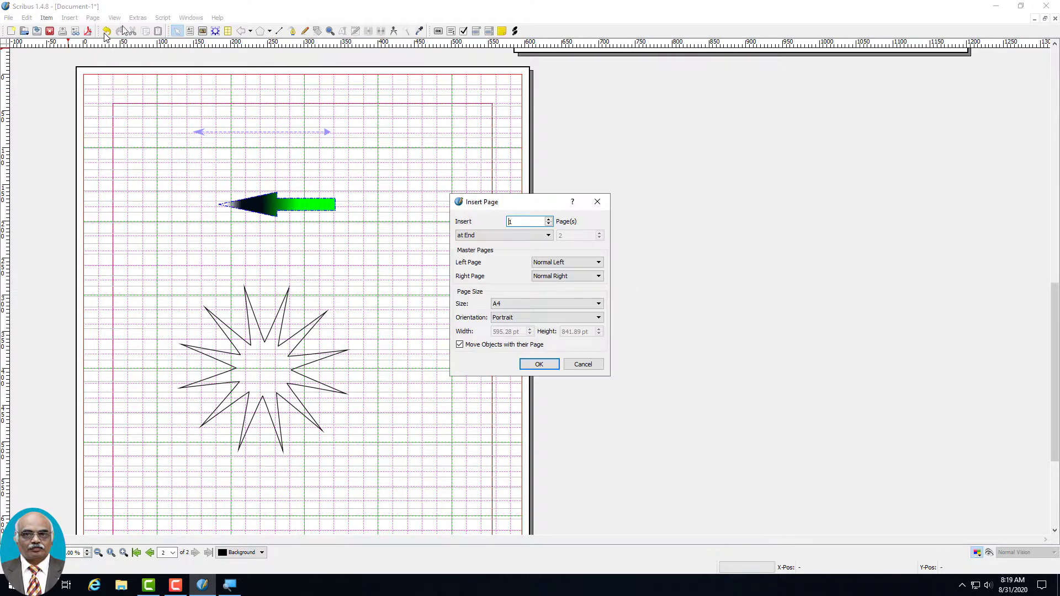
pyautogui.click(538, 364)
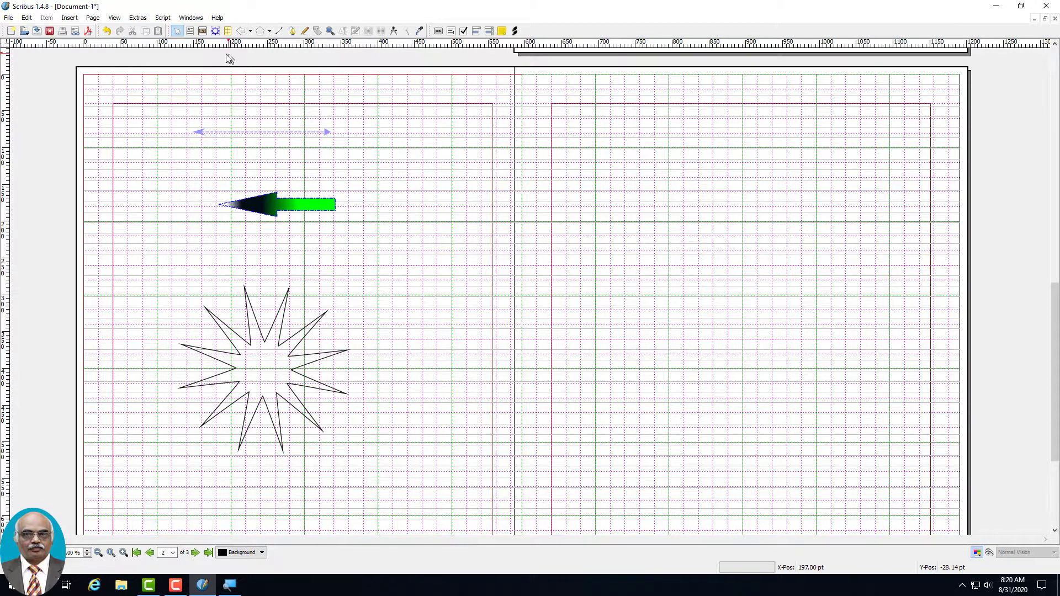
# Draw an open Bezier path on page 3 with a winding curved upper part and zigzag segments below it.
pyautogui.click(69, 20)
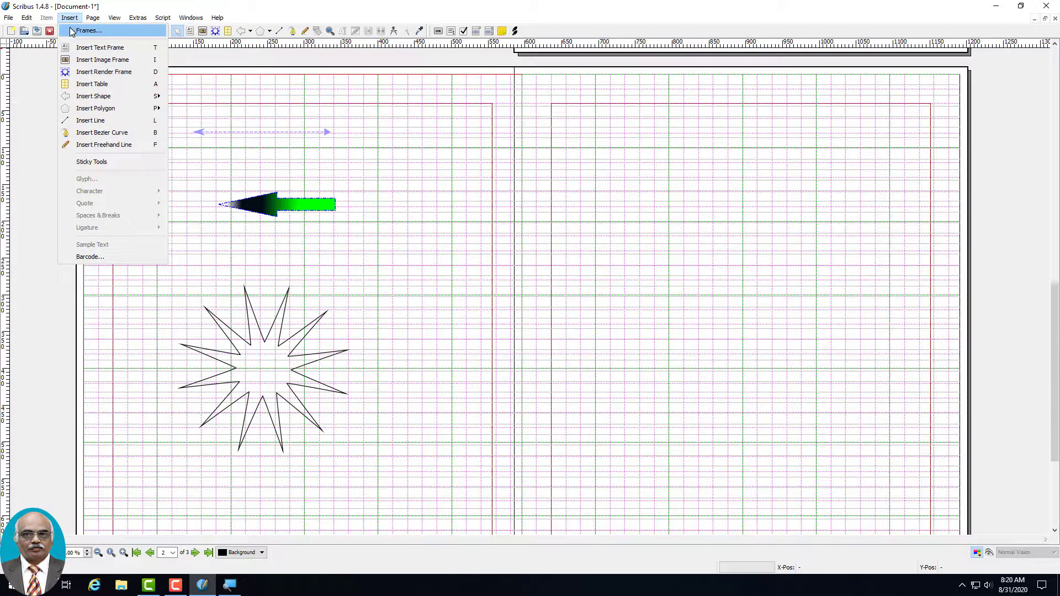
pyautogui.moveTo(107, 99)
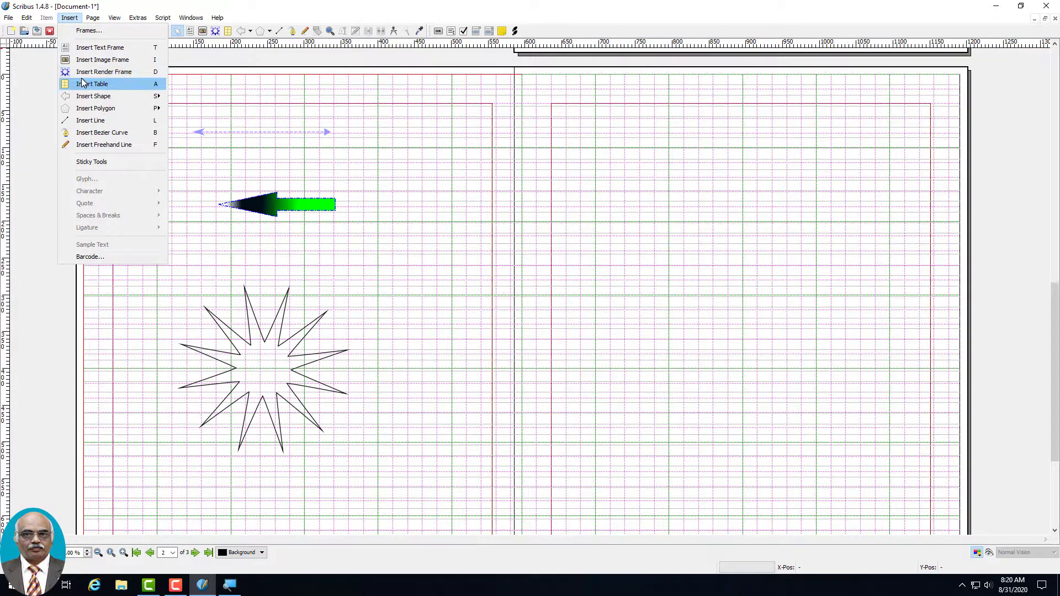
pyautogui.click(91, 133)
pyautogui.click(634, 214)
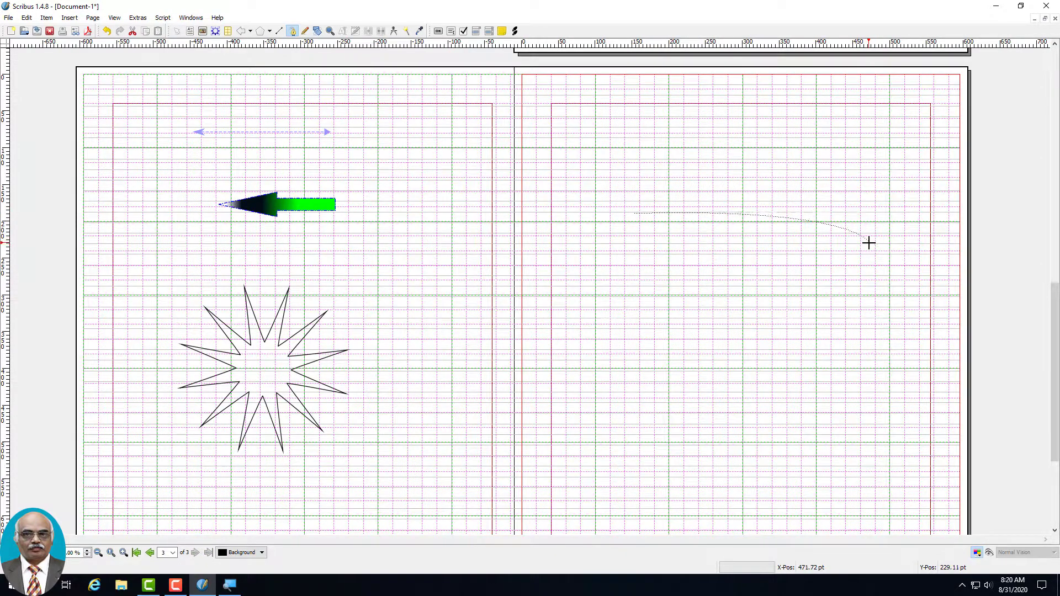
pyautogui.moveTo(868, 243); pyautogui.dragTo(764, 399)
pyautogui.click(743, 384)
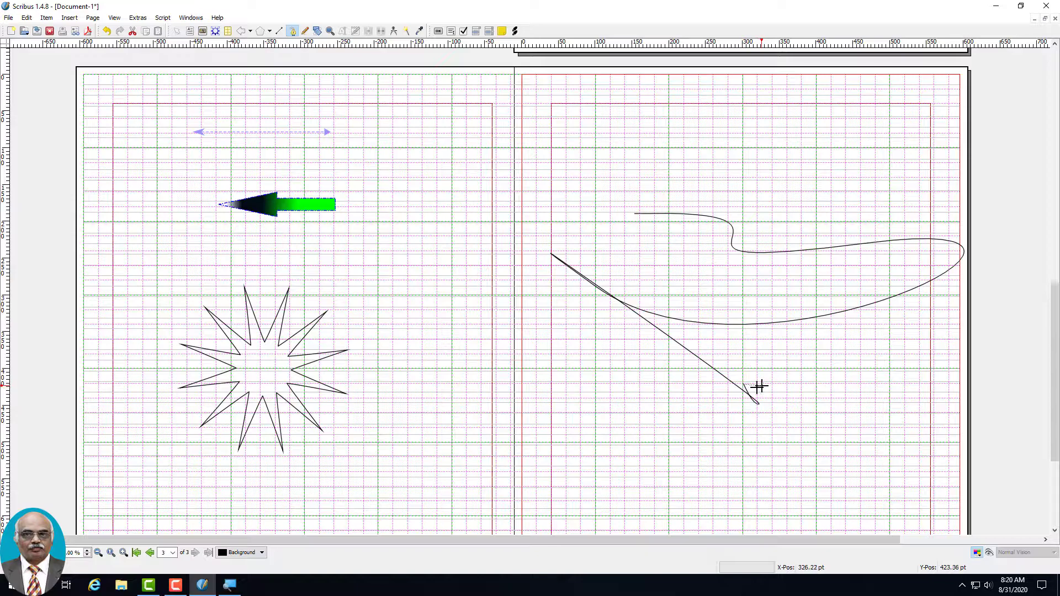
pyautogui.click(821, 343)
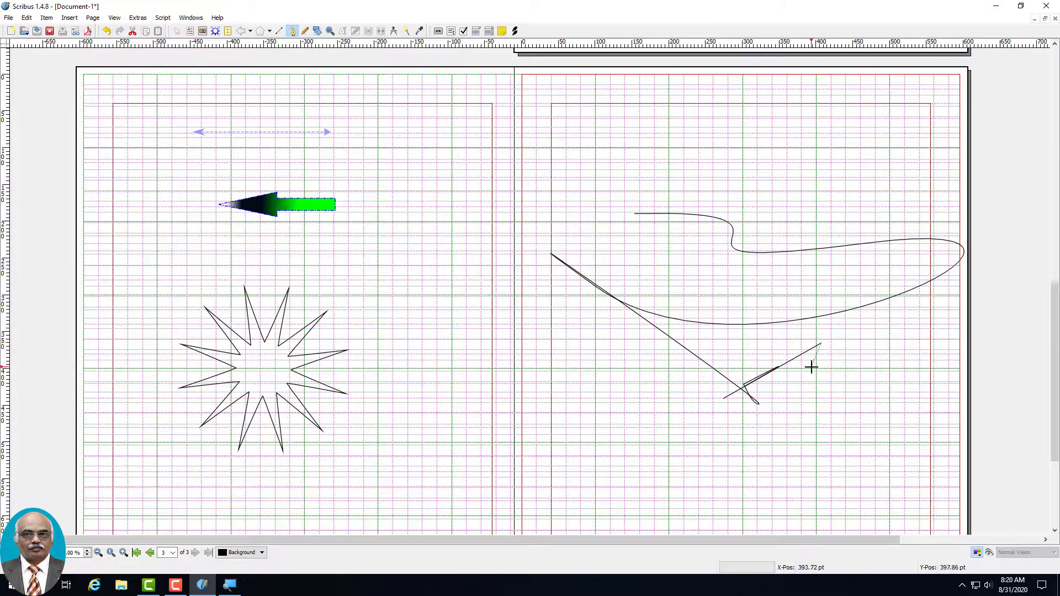
pyautogui.click(803, 428)
pyautogui.click(949, 352)
pyautogui.rightClick(949, 352)
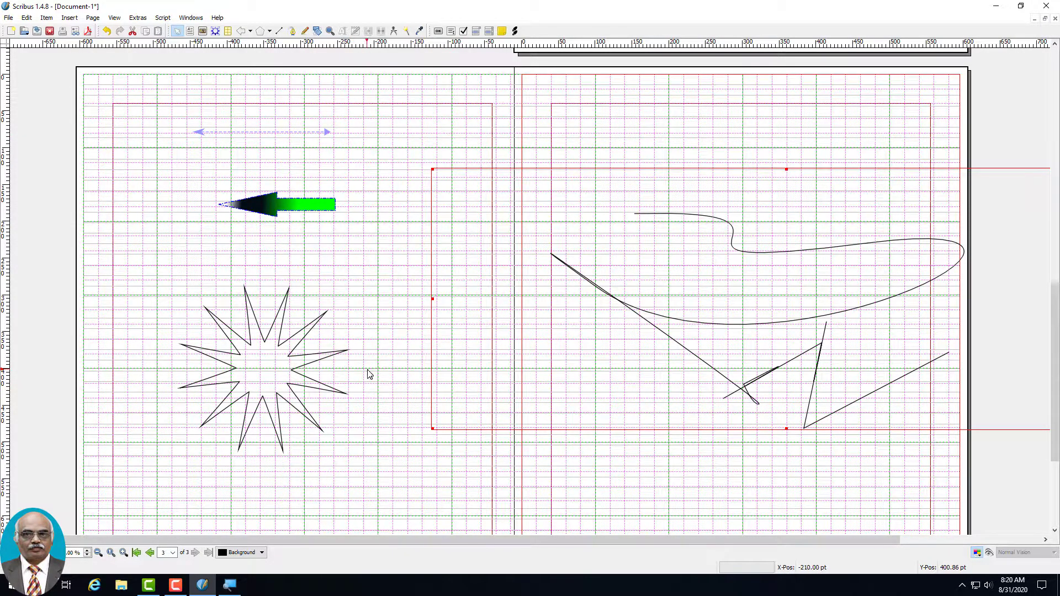
# Draw two freehand lines above the Bezier path on page 3, forming the upper and lower edges of an irregular outline.
pyautogui.click(306, 31)
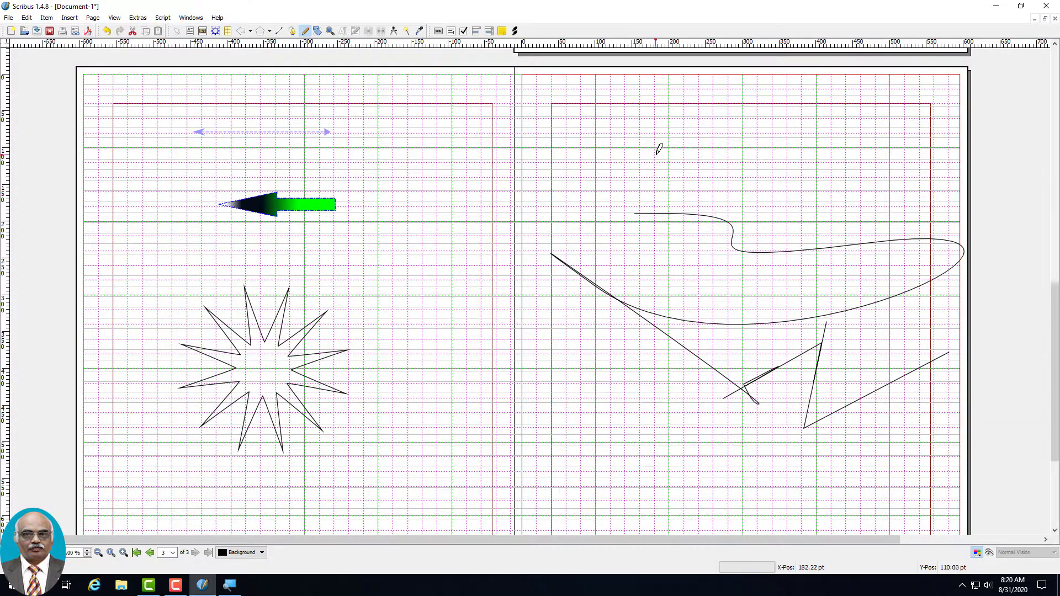
pyautogui.moveTo(685, 131)
pyautogui.mouseDown()
pyautogui.moveTo(813, 148)
pyautogui.moveTo(831, 123)
pyautogui.moveTo(854, 137)
pyautogui.moveTo(840, 174)
pyautogui.mouseUp()
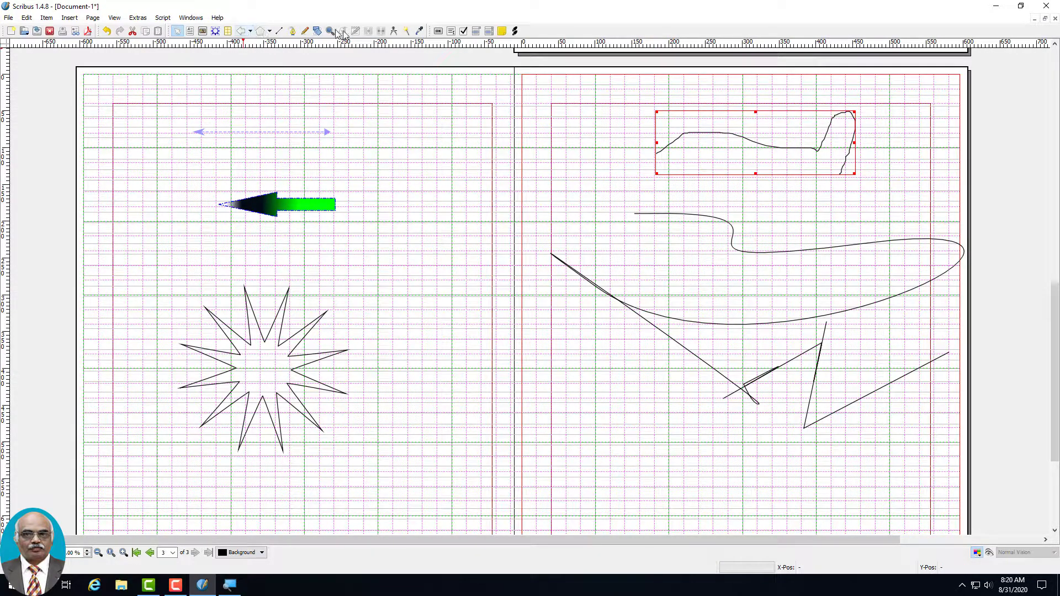
pyautogui.click(305, 32)
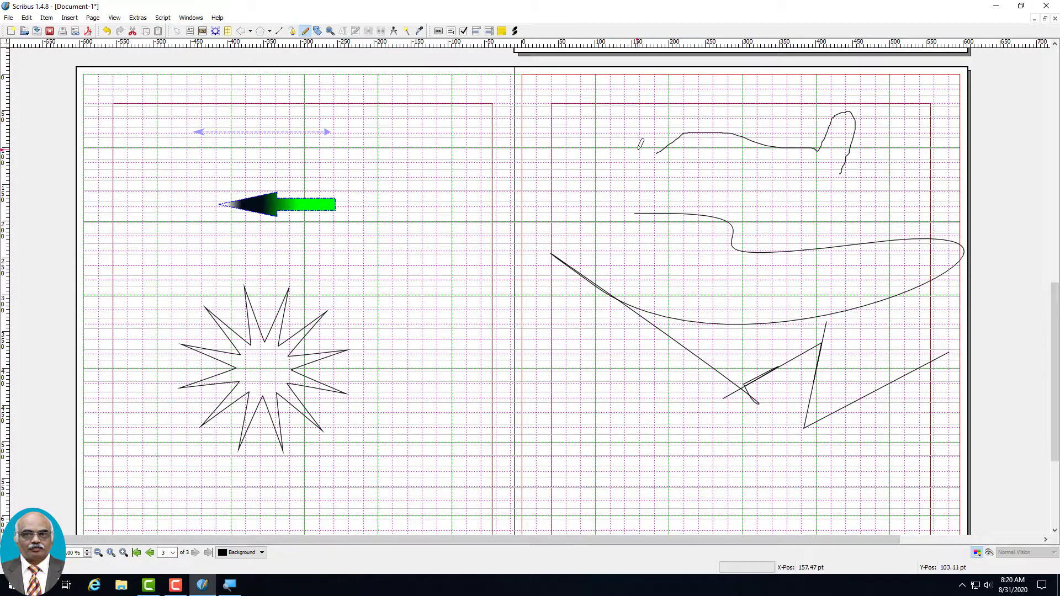
pyautogui.moveTo(656, 152)
pyautogui.mouseDown()
pyautogui.moveTo(643, 163)
pyautogui.moveTo(668, 177)
pyautogui.moveTo(745, 188)
pyautogui.moveTo(794, 170)
pyautogui.moveTo(844, 172)
pyautogui.mouseUp()
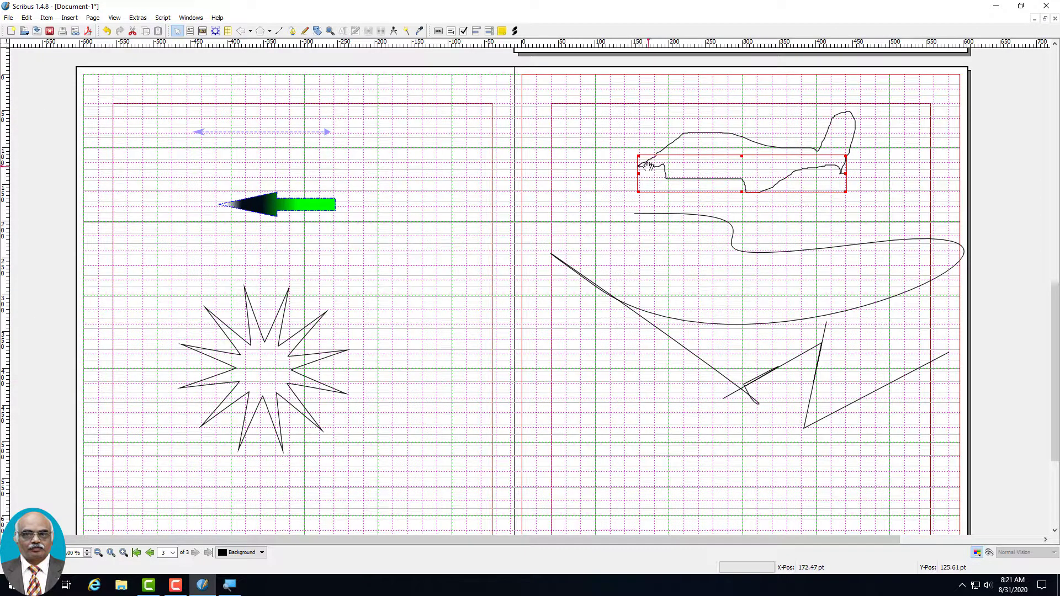
# Rotate the Bezier path on page 3 counter-clockwise into a steep slant.
pyautogui.click(261, 209)
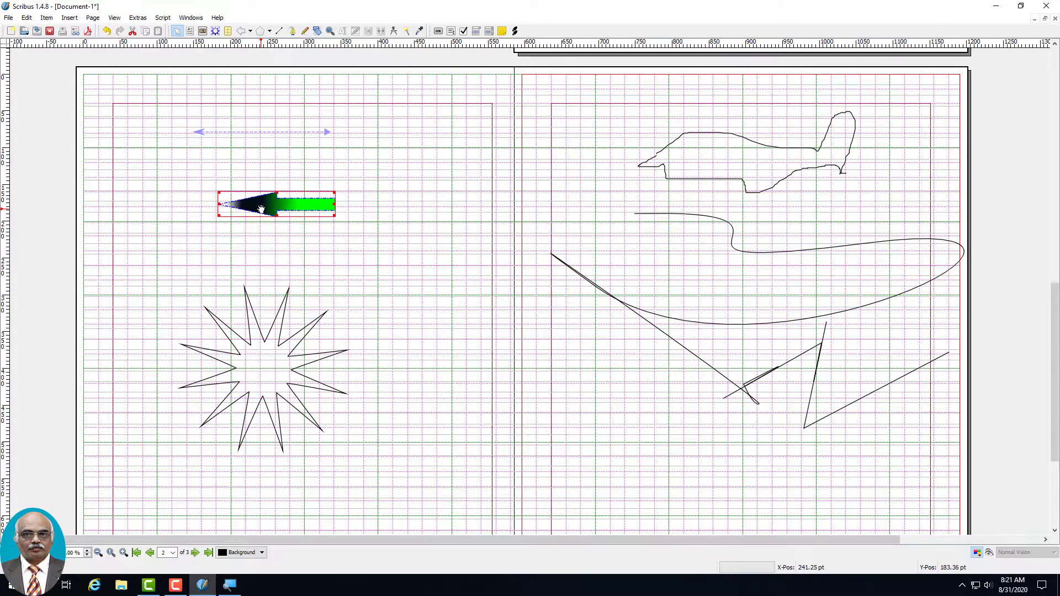
pyautogui.click(317, 31)
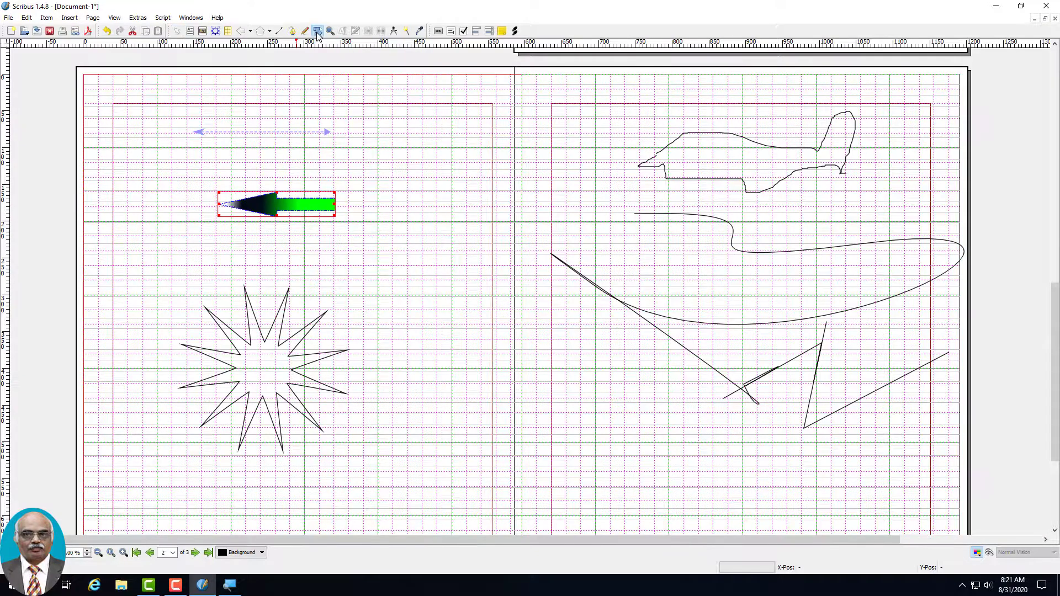
pyautogui.click(677, 152)
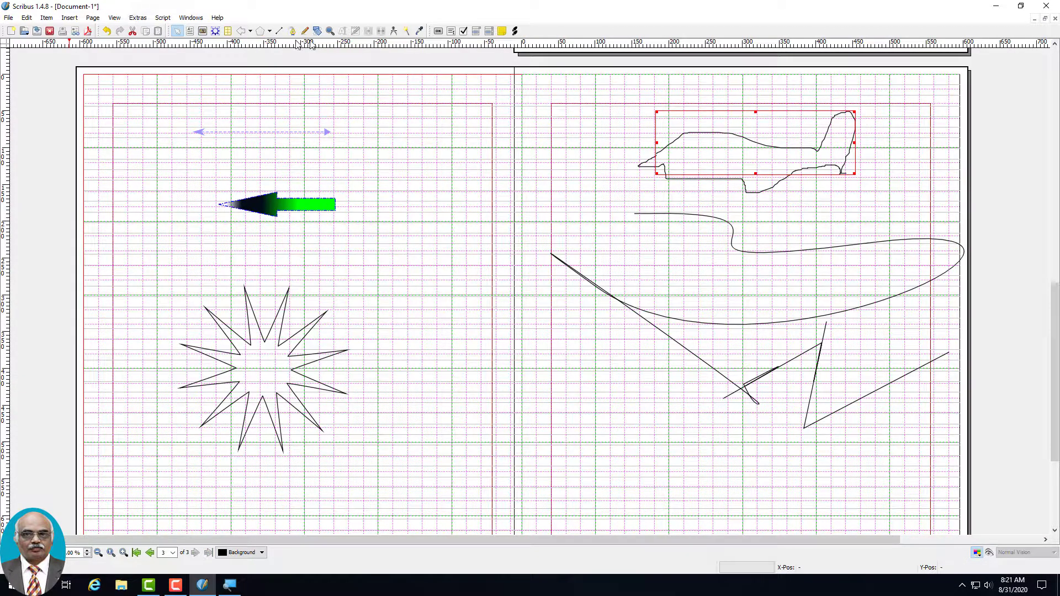
pyautogui.click(911, 209)
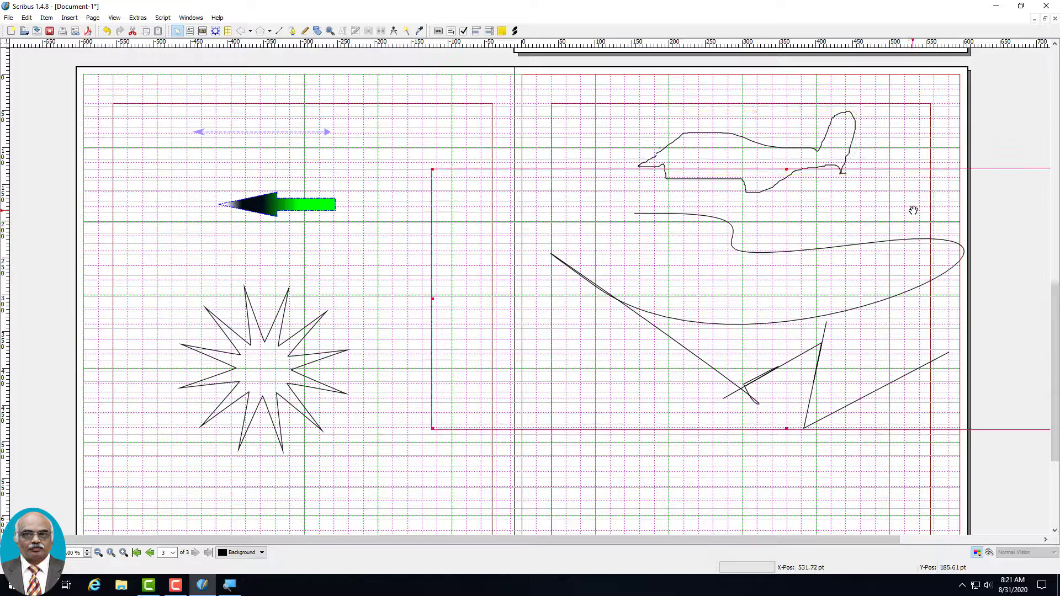
pyautogui.click(317, 31)
pyautogui.click(628, 146)
pyautogui.click(317, 31)
pyautogui.moveTo(589, 191); pyautogui.dragTo(703, 365)
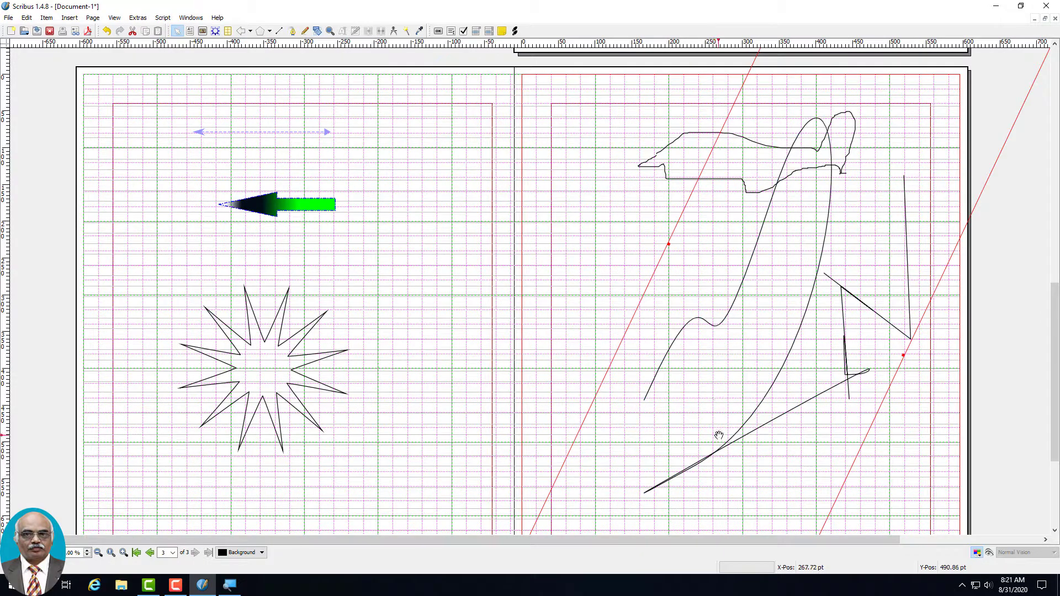
# Rotate the green gradient arrow on page 2 clockwise through vertical until it points right, and deselect it.
pyautogui.click(280, 197)
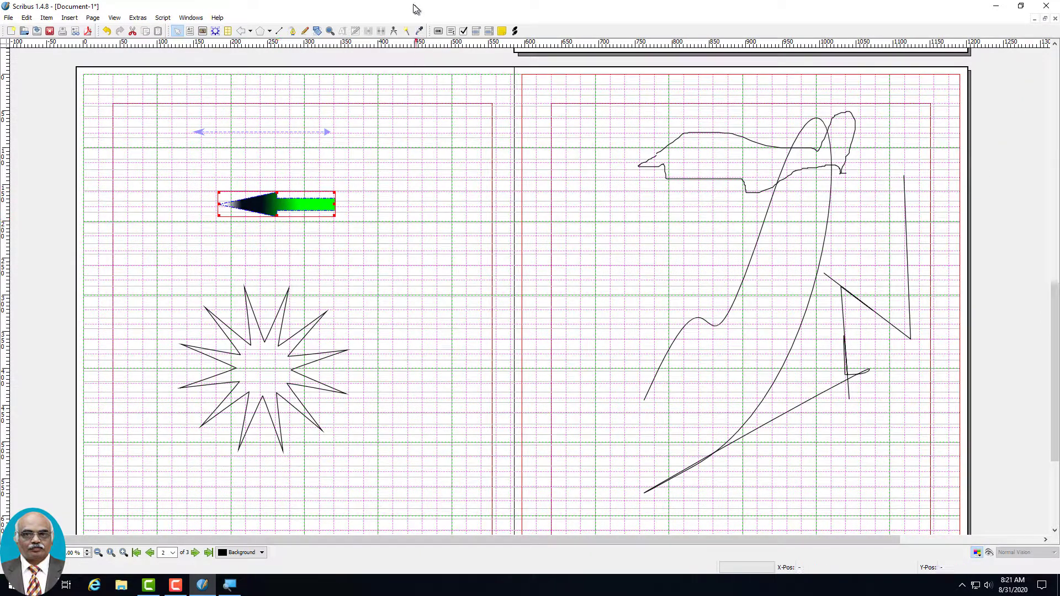
pyautogui.click(317, 31)
pyautogui.moveTo(235, 217); pyautogui.dragTo(263, 161)
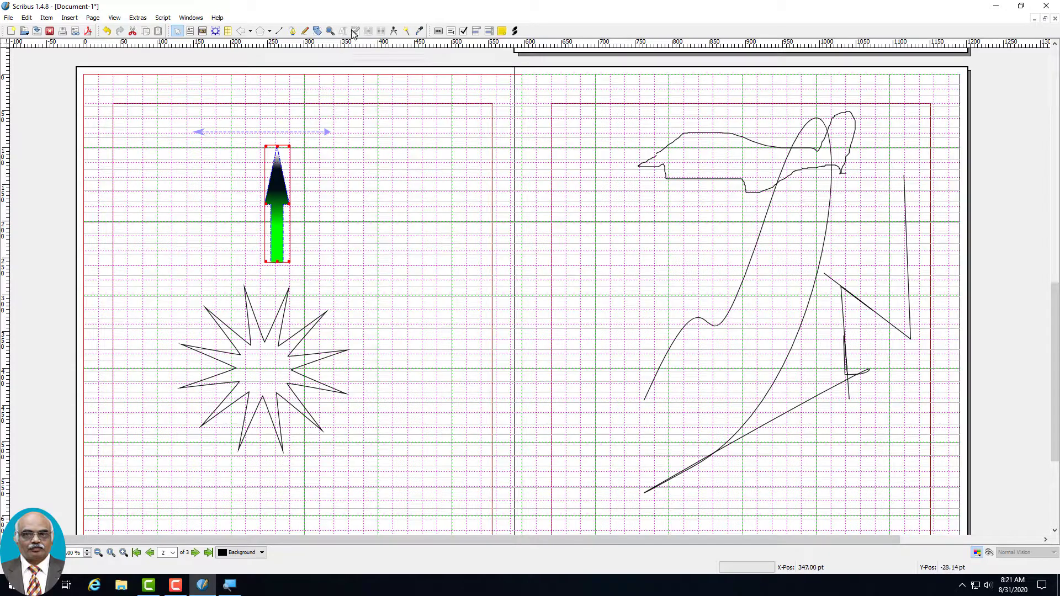
pyautogui.click(318, 31)
pyautogui.moveTo(272, 199); pyautogui.dragTo(361, 196)
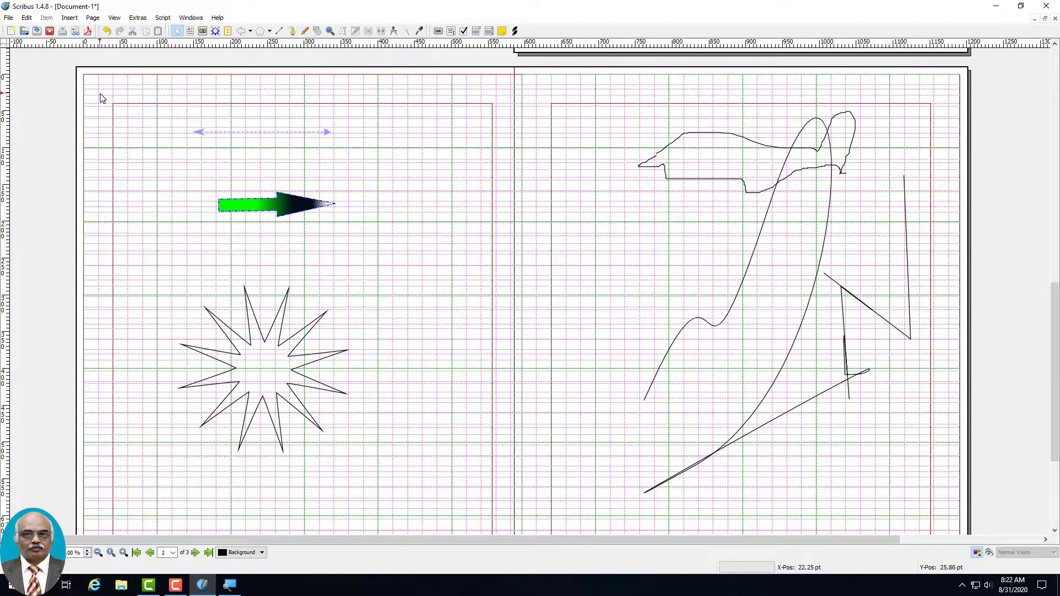
# Insert one A4 portrait page at the end of the document.
pyautogui.click(93, 18)
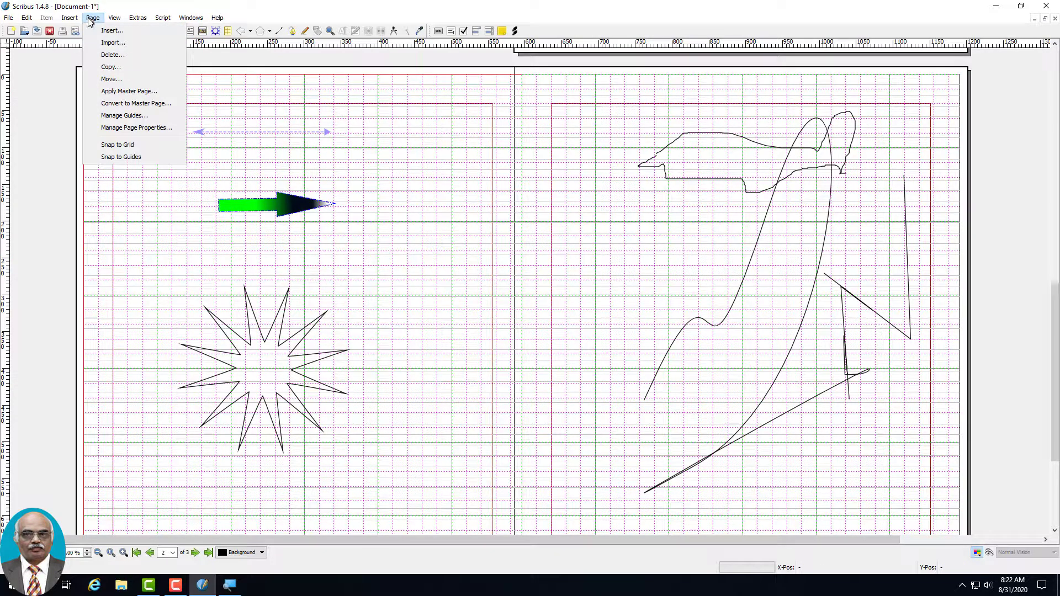
pyautogui.click(111, 31)
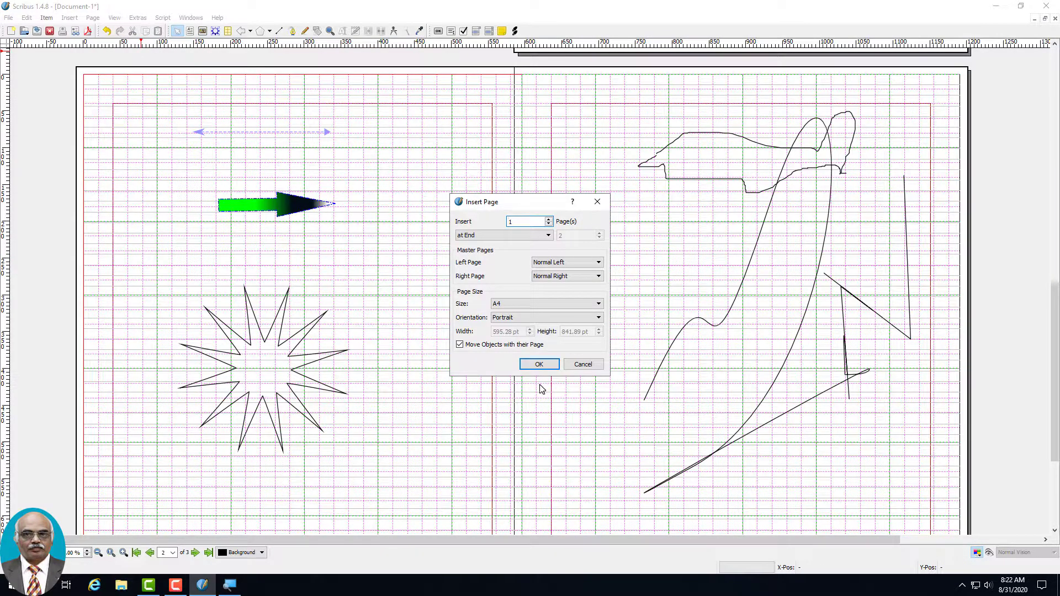
pyautogui.click(543, 364)
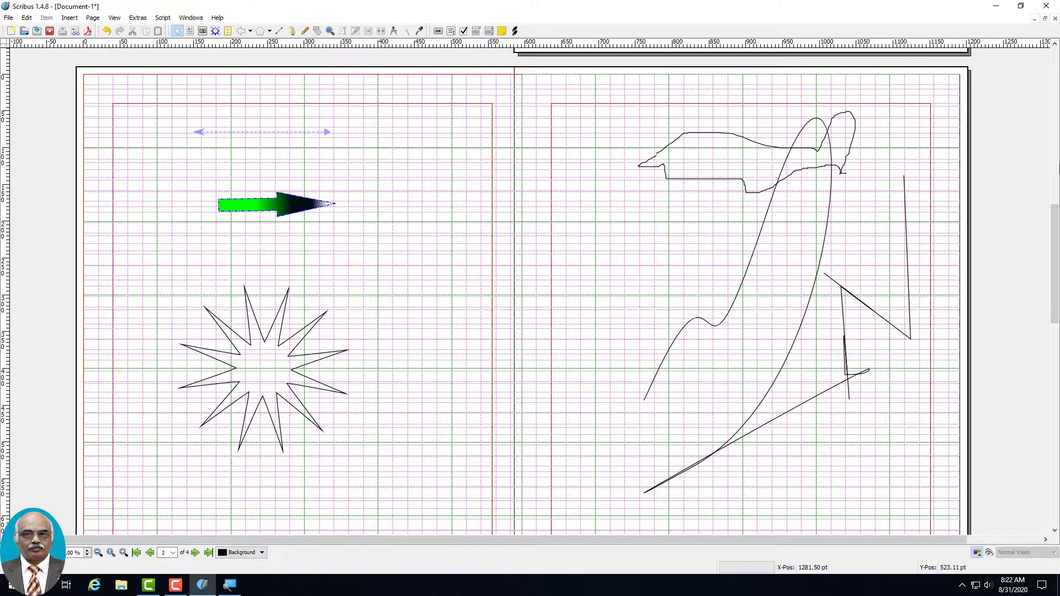
# Draw a circle shape about 185 pt wide and 195 pt high in the upper half of page 4.
pyautogui.moveTo(1055, 226); pyautogui.dragTo(1015, 372)
pyautogui.scroll(-3, 1018, 381)
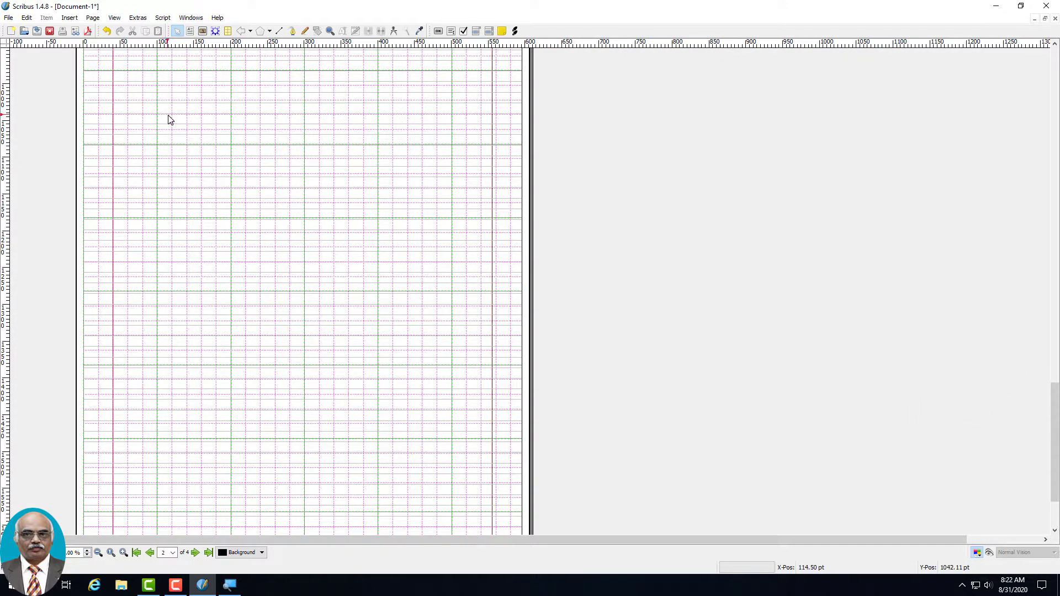
pyautogui.click(67, 18)
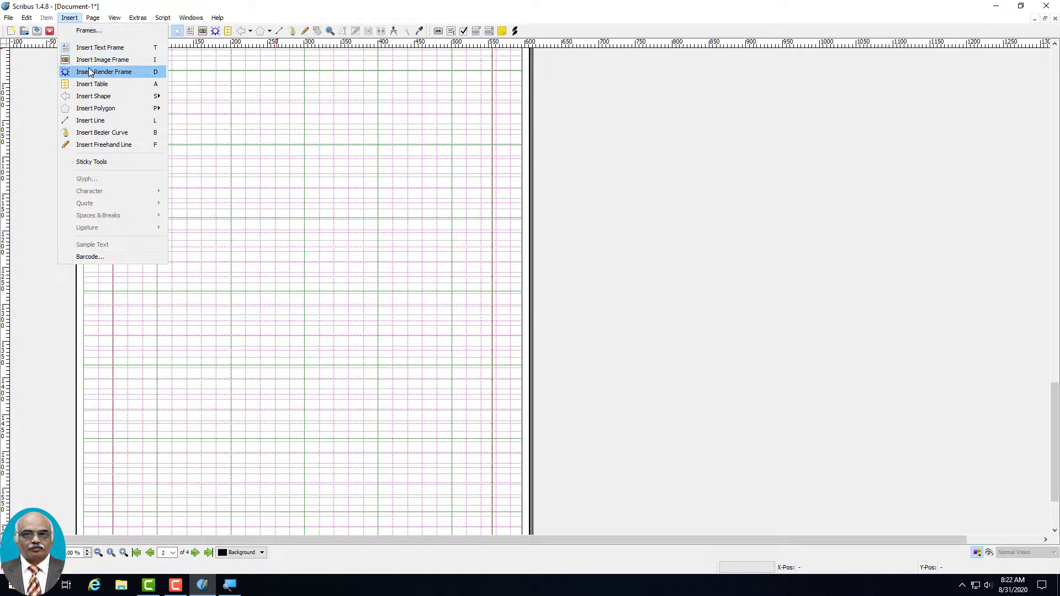
pyautogui.moveTo(92, 98)
pyautogui.moveTo(221, 98)
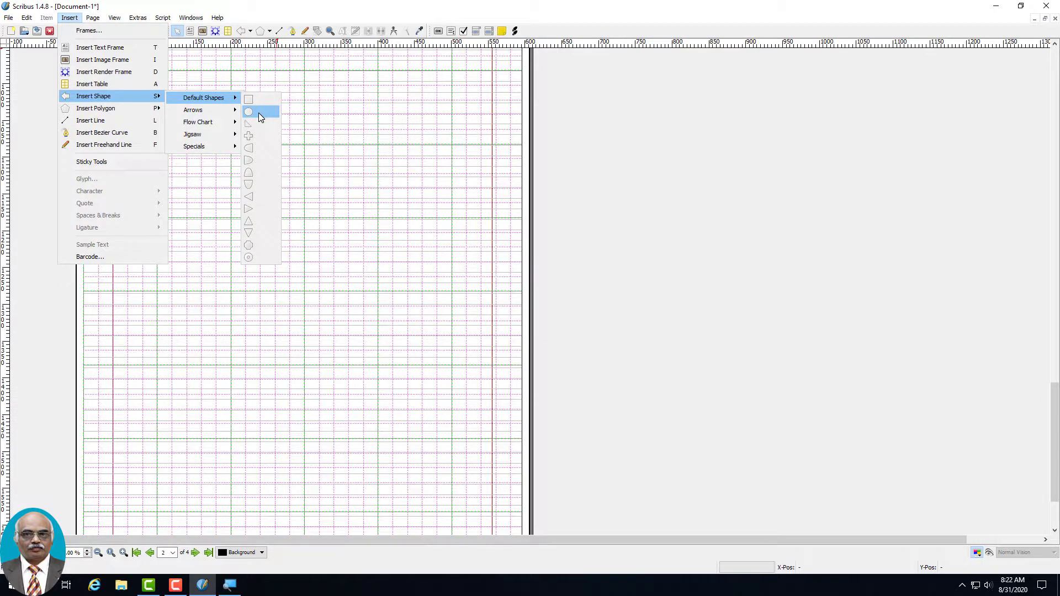
pyautogui.click(258, 113)
pyautogui.moveTo(188, 164); pyautogui.dragTo(317, 303)
pyautogui.moveTo(326, 305); pyautogui.dragTo(326, 307)
pyautogui.click(383, 260)
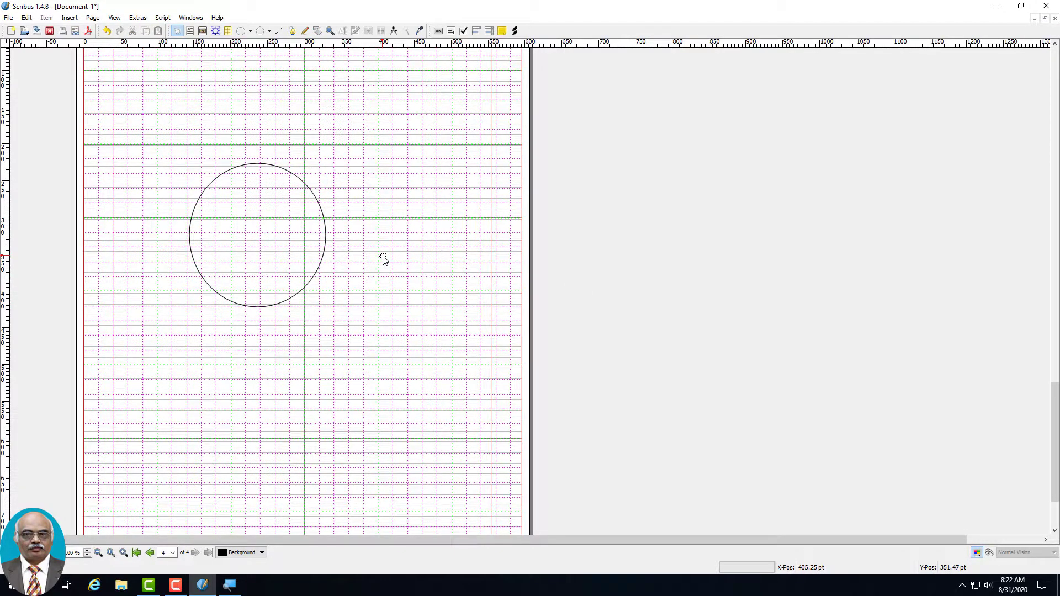
# Open the circle's colour properties, try Blue and Green as its line colour, and settle on Black.
pyautogui.rightClick(246, 254)
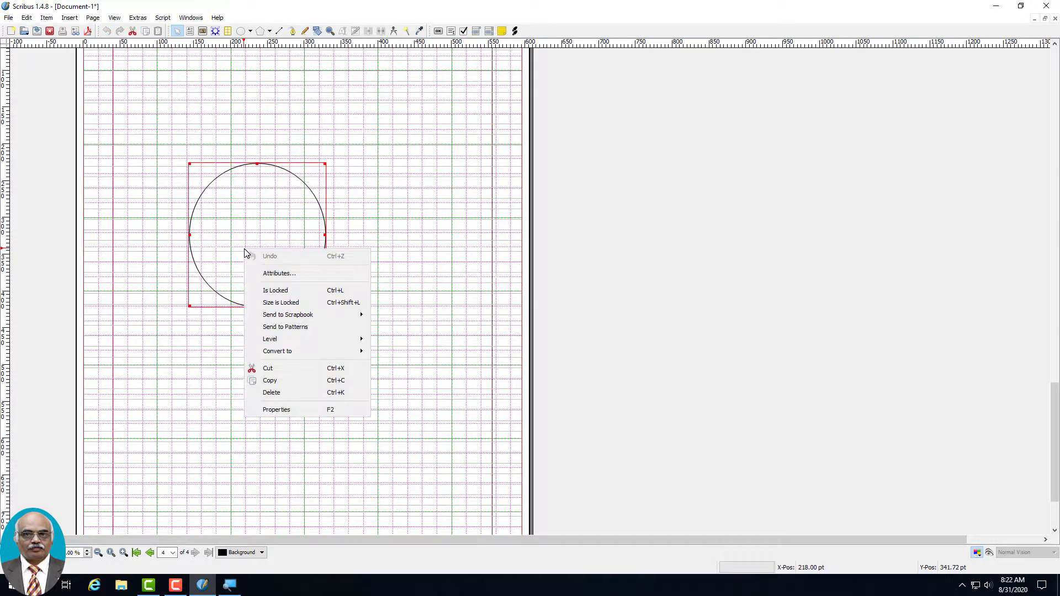
pyautogui.click(279, 411)
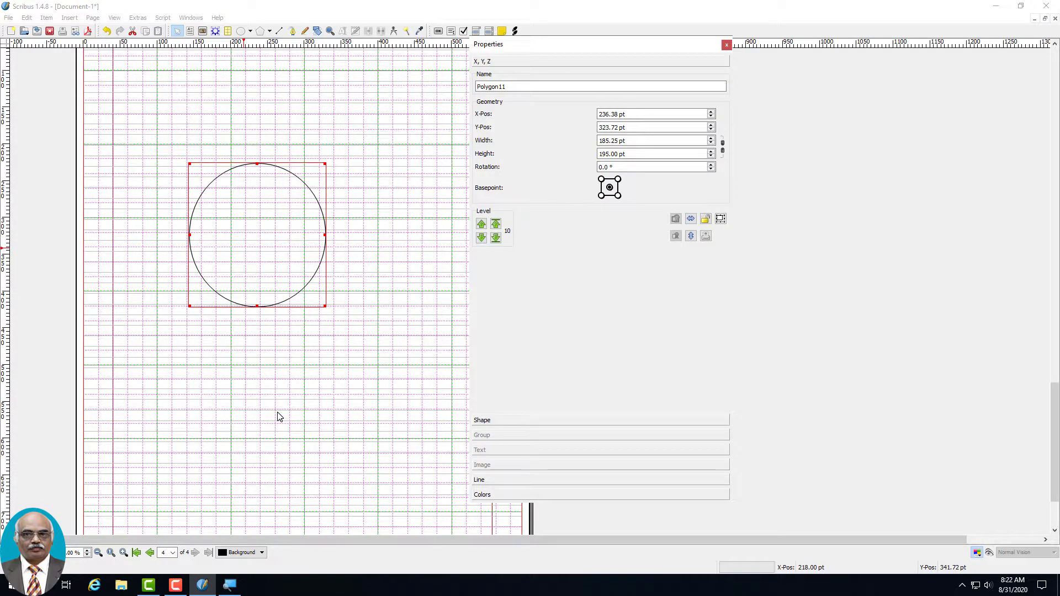
pyautogui.click(528, 493)
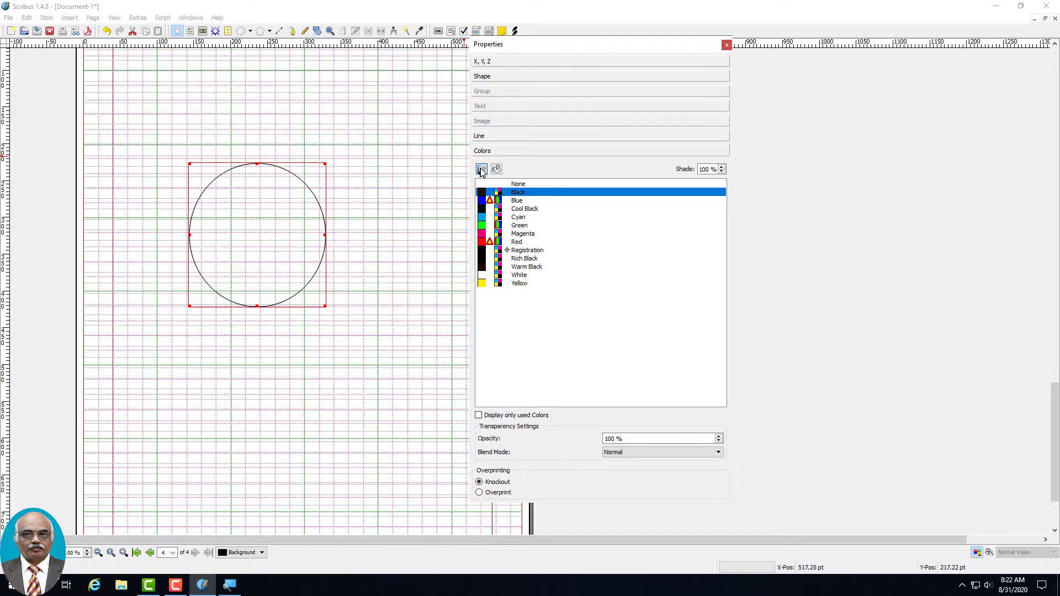
pyautogui.click(482, 204)
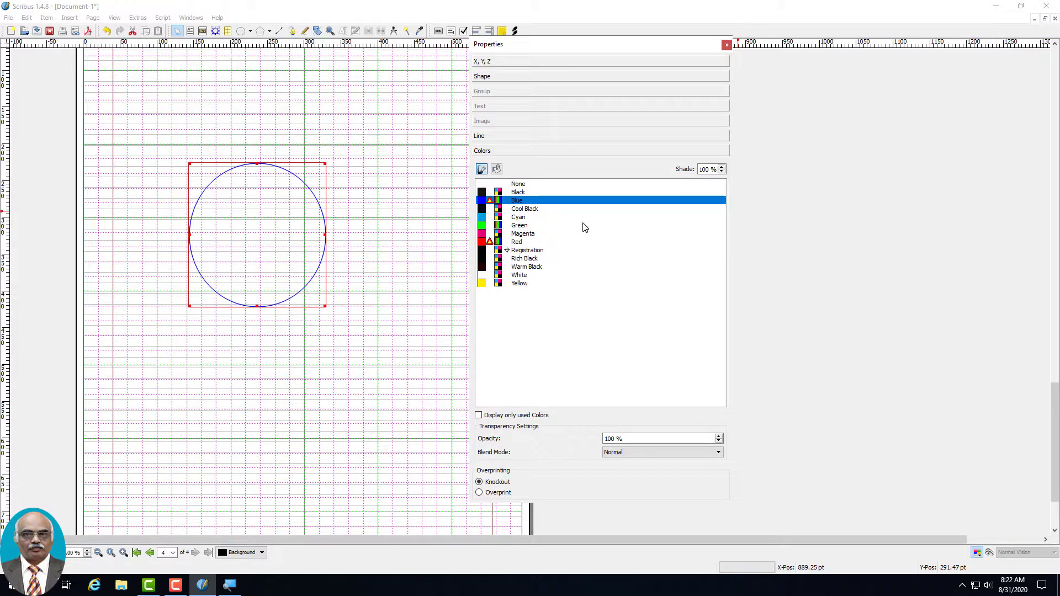
pyautogui.click(484, 227)
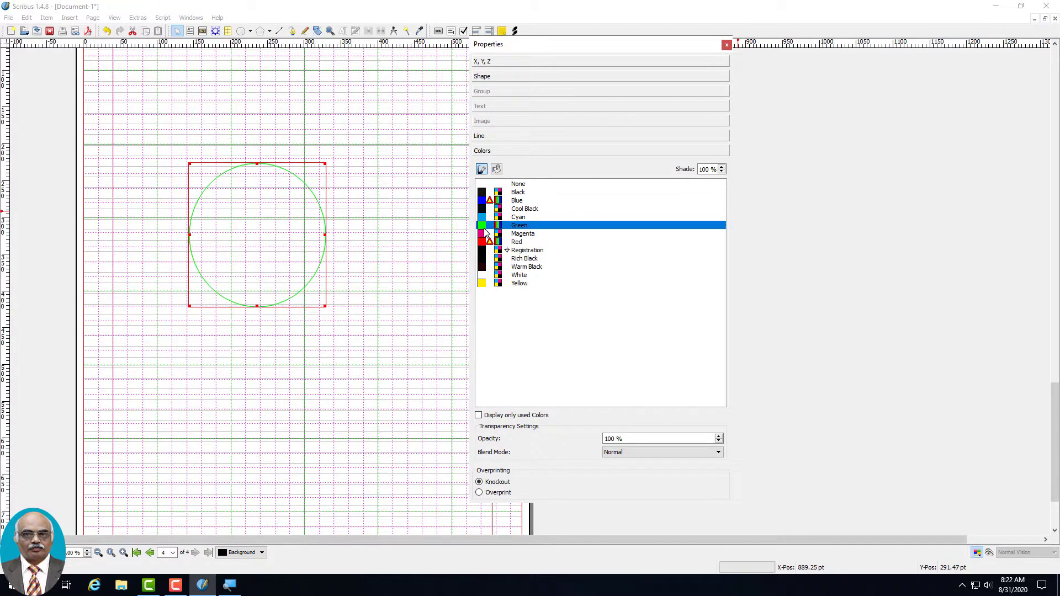
pyautogui.click(486, 193)
# Fill the circle with Green at a 20 % shade and set its fill opacity to 40 %.
pyautogui.click(496, 169)
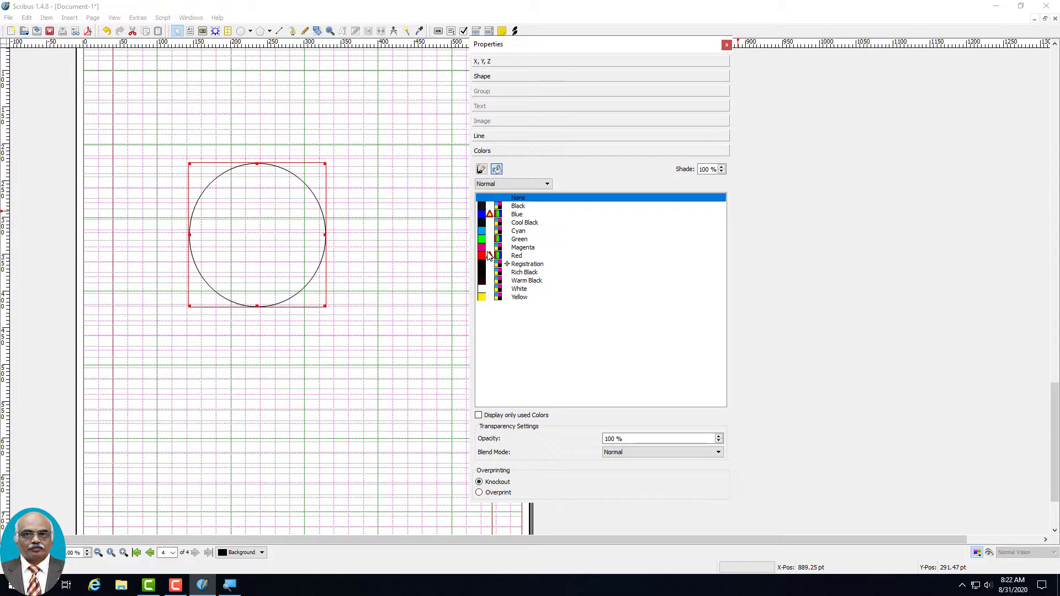
pyautogui.click(482, 240)
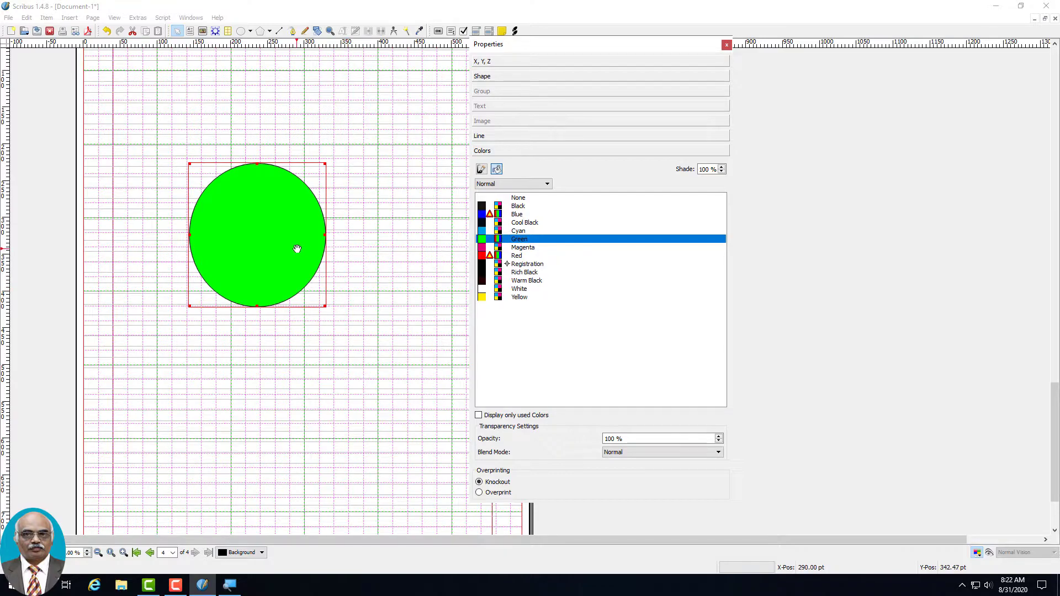
pyautogui.click(721, 171)
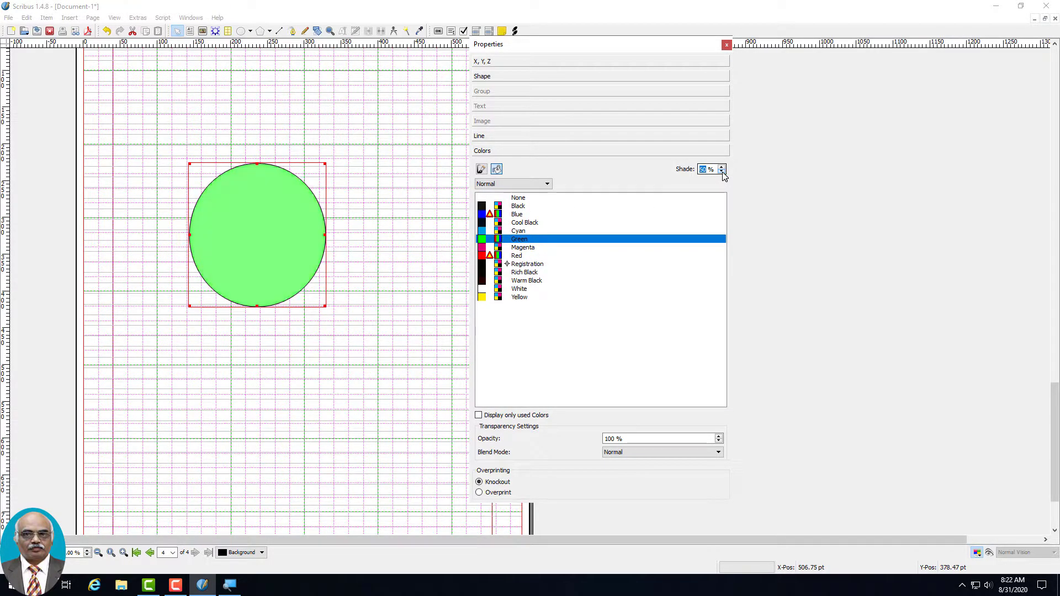
pyautogui.click(721, 172)
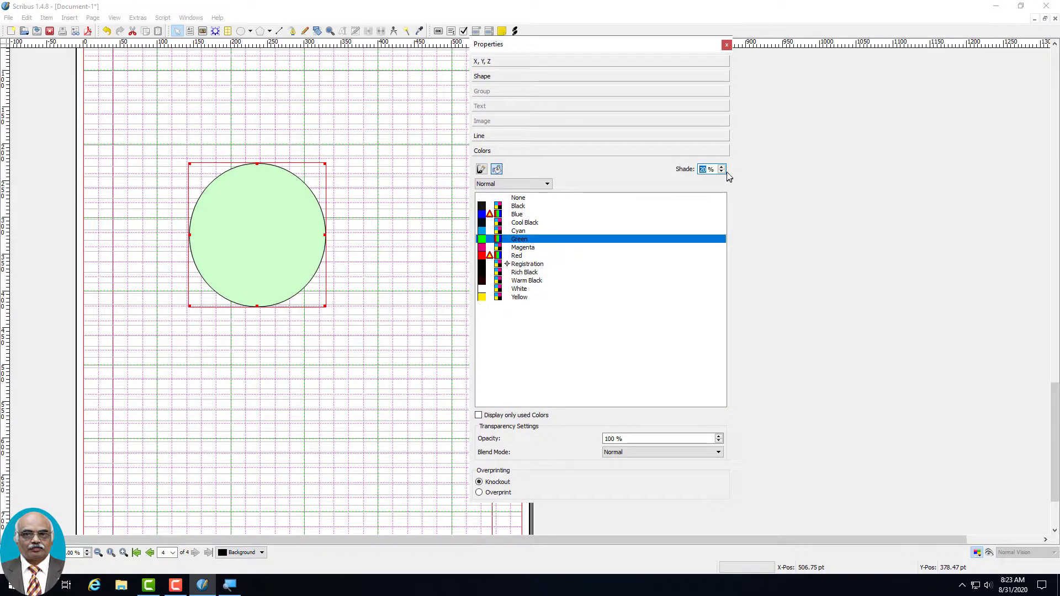
pyautogui.click(719, 442)
pyautogui.click(718, 441)
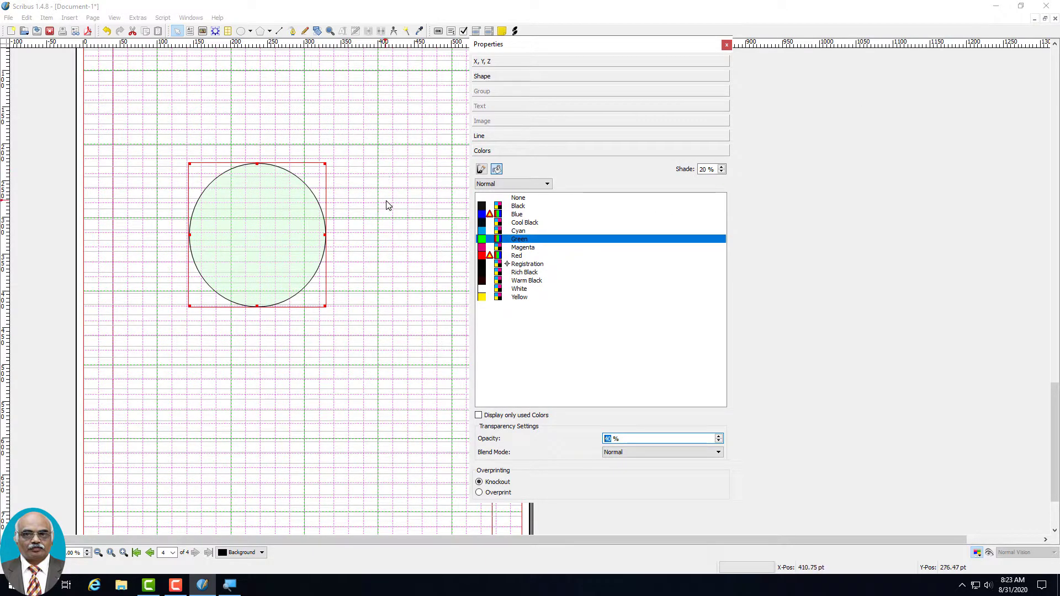
pyautogui.click(726, 46)
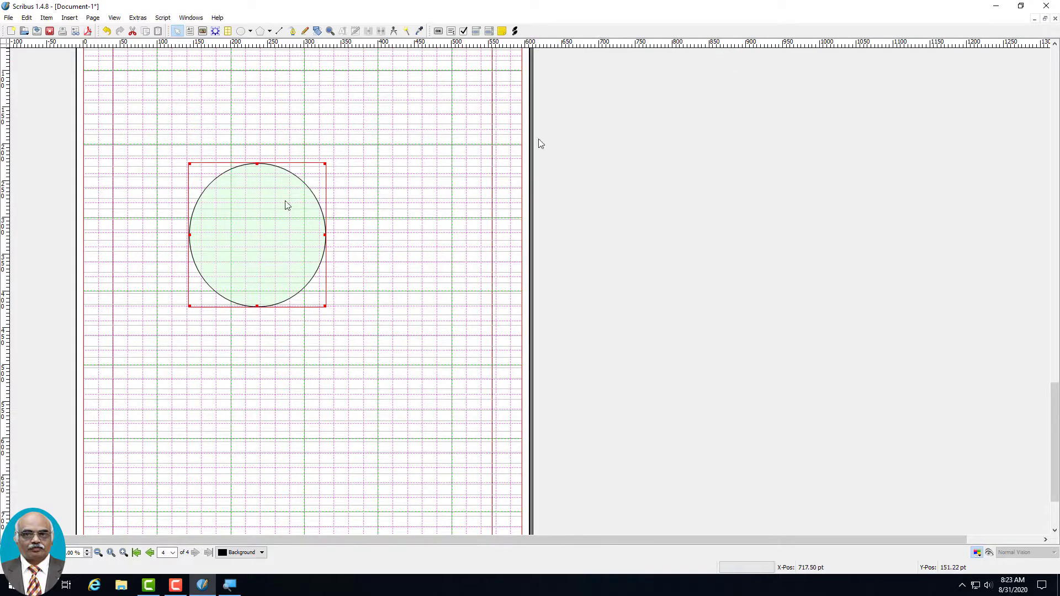
pyautogui.doubleClick(203, 239)
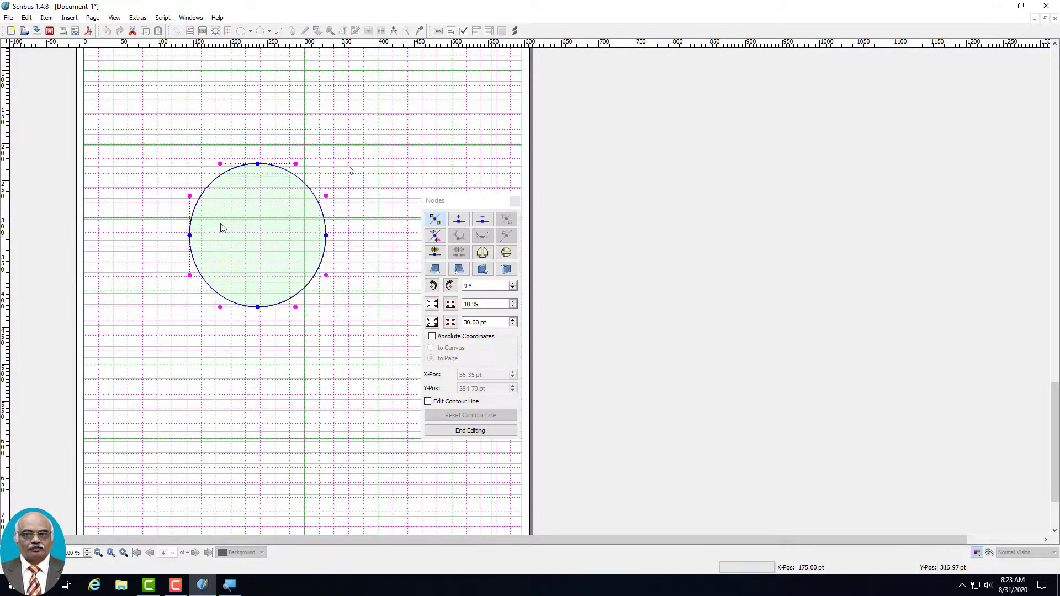
pyautogui.click(515, 200)
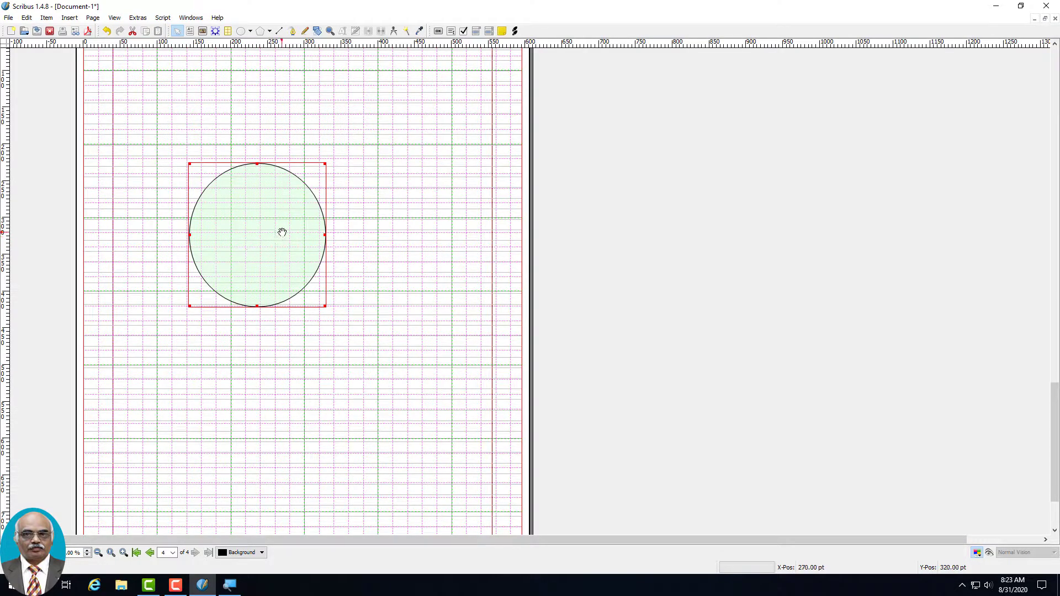
# Convert the green circle on page 4 to a text frame.
pyautogui.rightClick(261, 253)
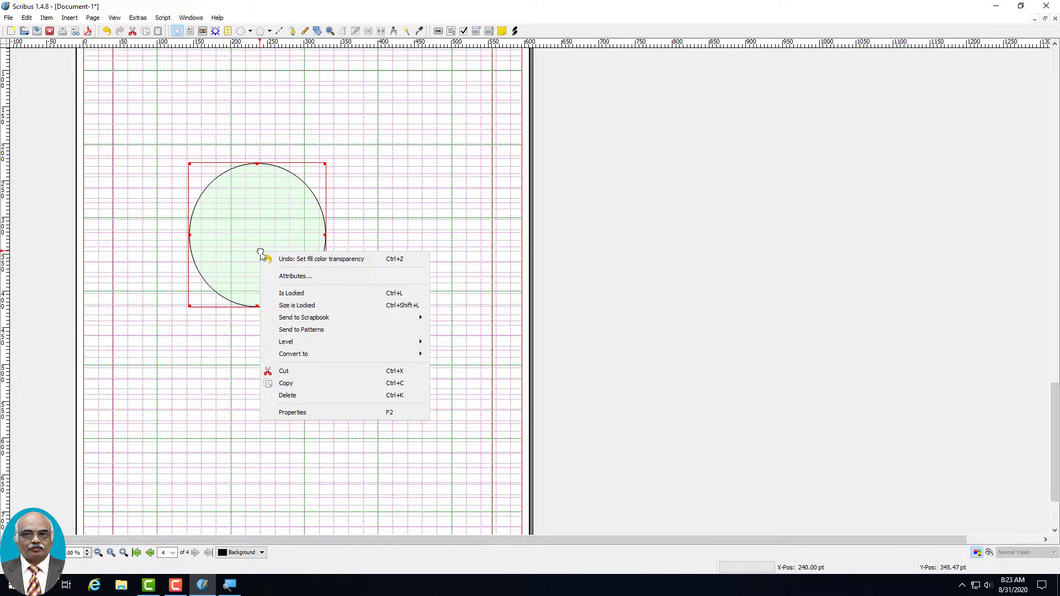
pyautogui.moveTo(288, 359)
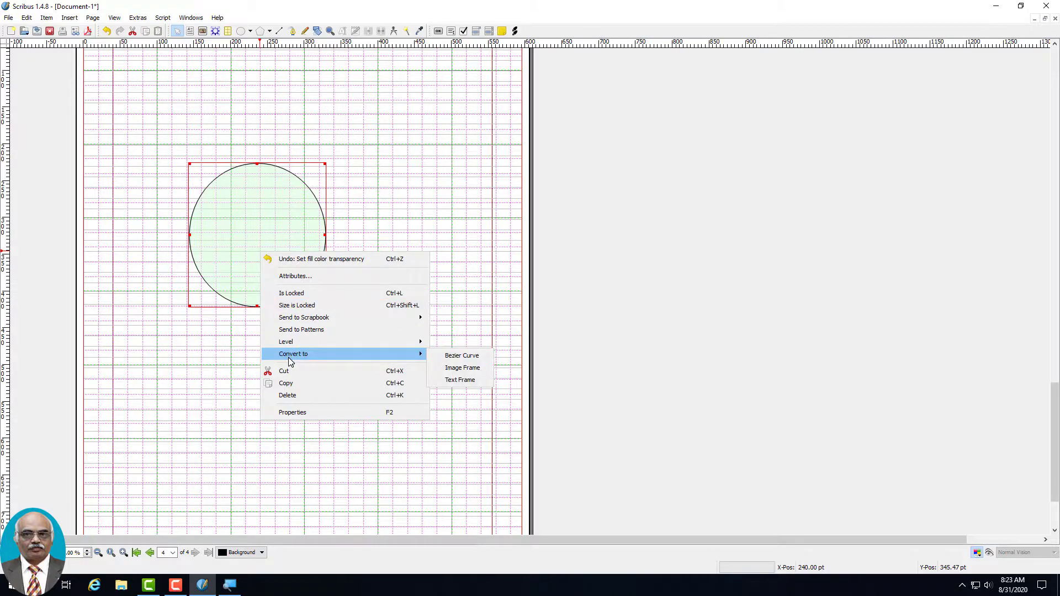
pyautogui.click(466, 380)
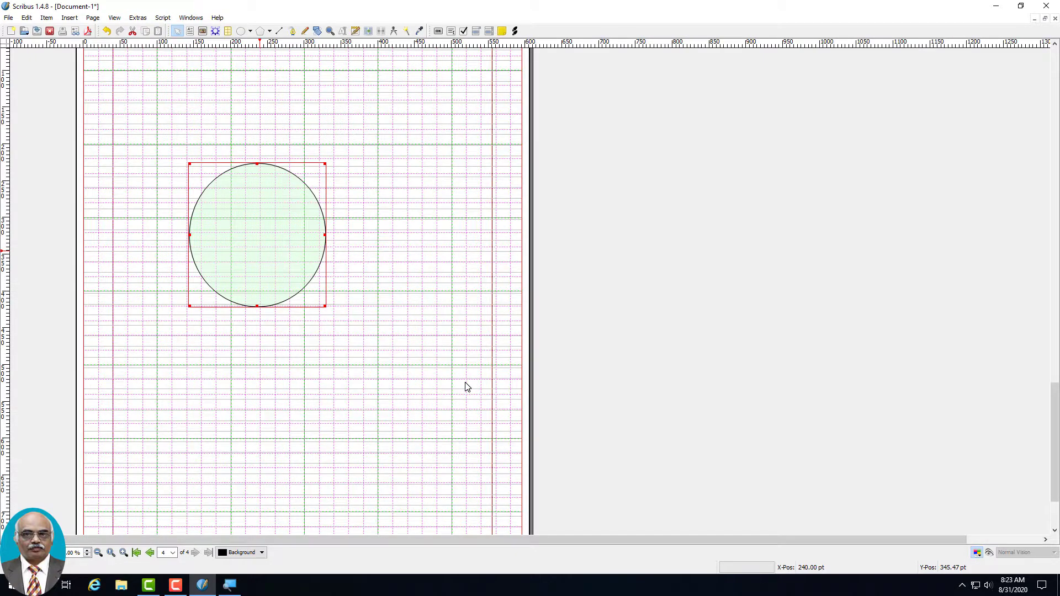
# Enter the text "This is a sample text typed within a shape" inside the circle's text frame.
pyautogui.doubleClick(226, 207)
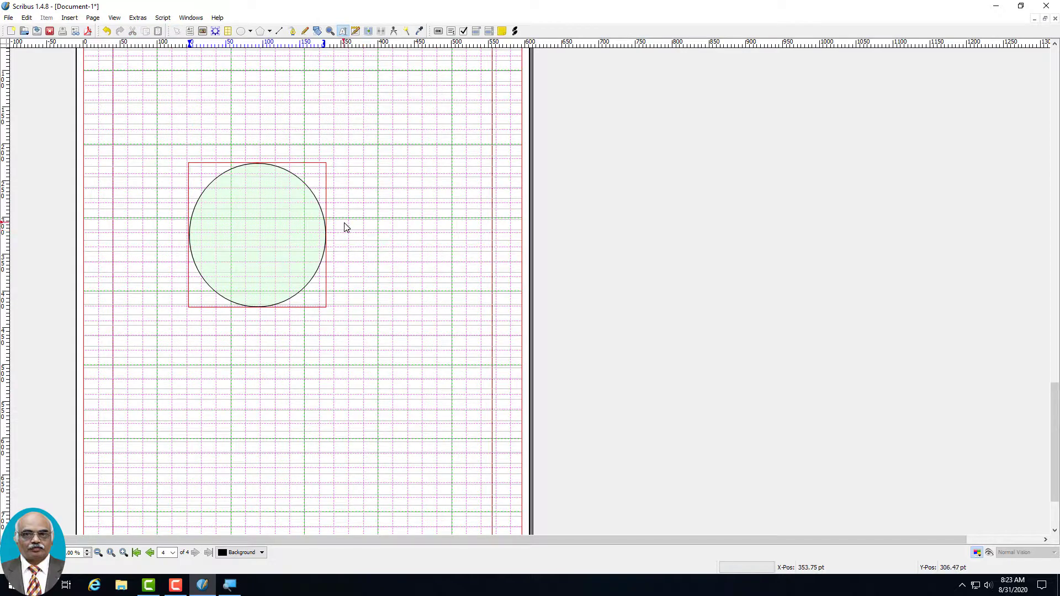
pyautogui.write('This ')
pyautogui.write('is a sam')
pyautogui.write('ple text ')
pyautogui.write('typed with')
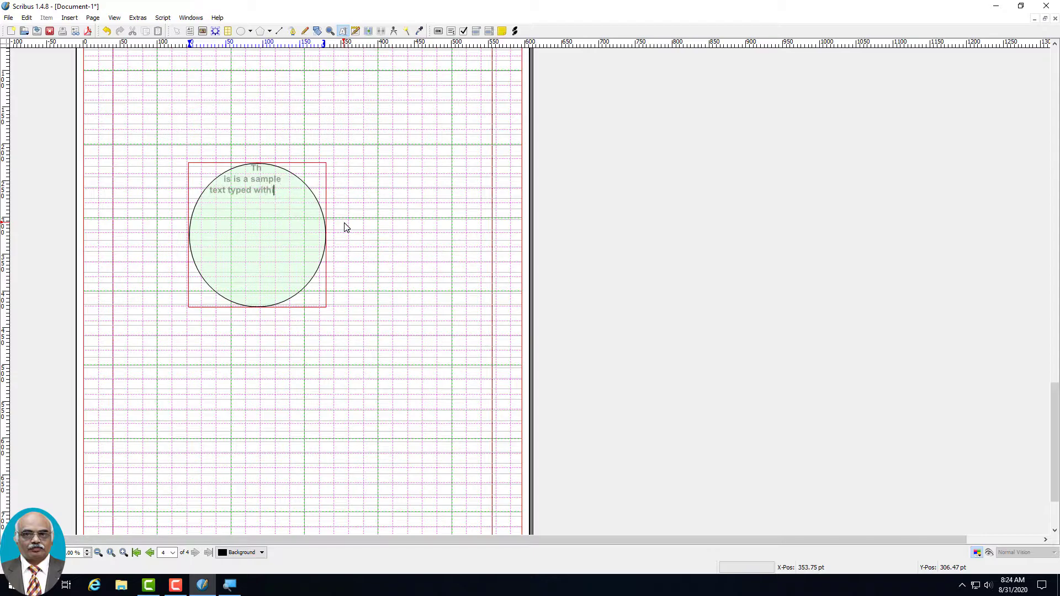
pyautogui.write('in a shap')
# Insert six line breaks before the sample text to move it down to the middle of the circle.
pyautogui.press('Escape')
pyautogui.press('Return')
pyautogui.press('Return')
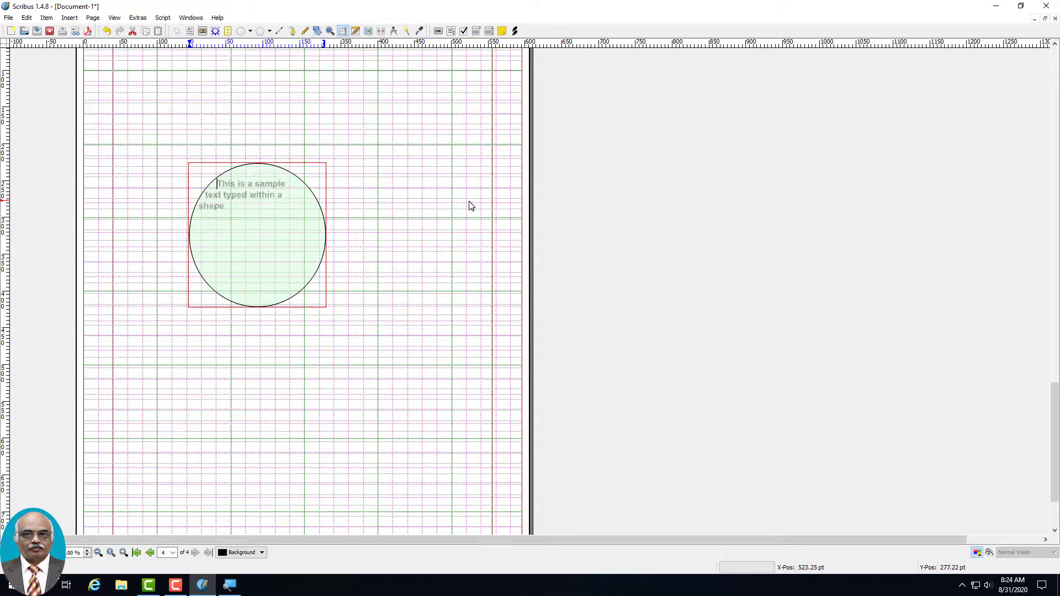
pyautogui.press('Return')
pyautogui.press('Return')
pyautogui.press('Return')
pyautogui.press('Return')
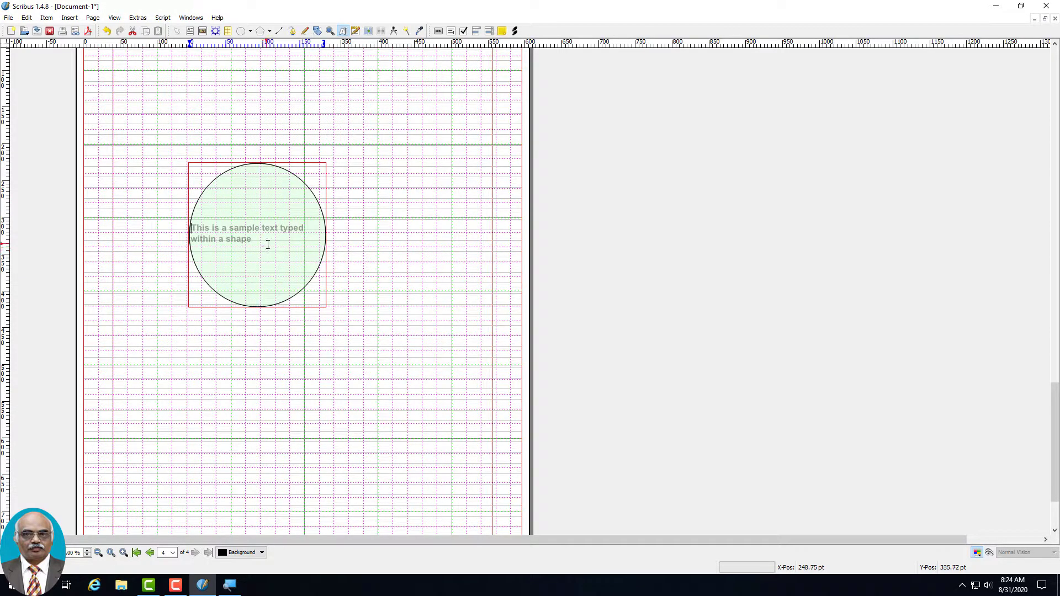
# Leave text editing in the circle and show the text properties of its frame.
pyautogui.moveTo(265, 244); pyautogui.dragTo(185, 226)
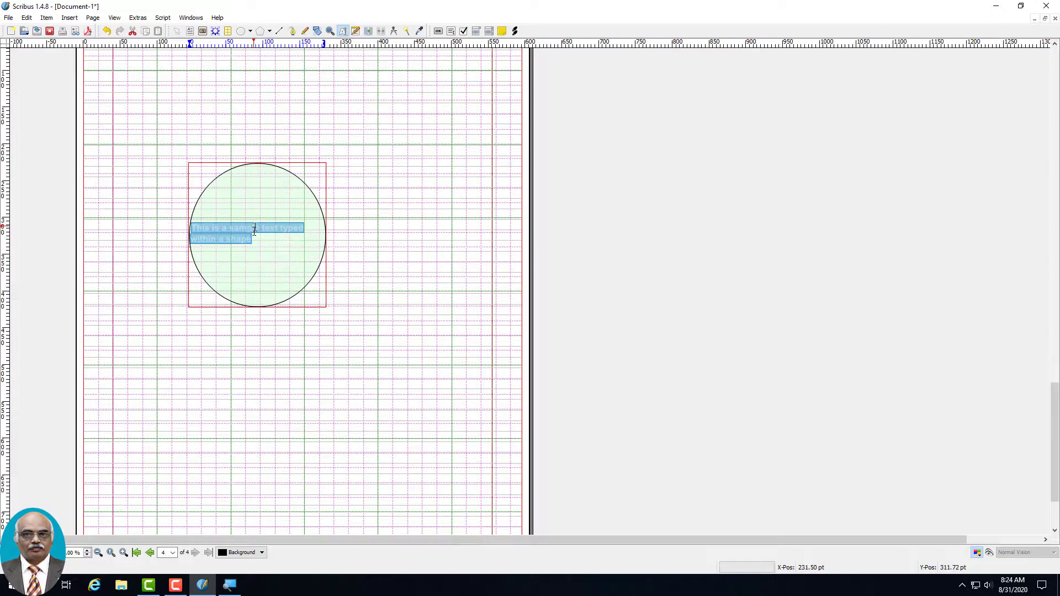
pyautogui.click(267, 296)
pyautogui.click(423, 159)
pyautogui.click(240, 175)
pyautogui.rightClick(235, 169)
pyautogui.click(270, 430)
pyautogui.rightClick(277, 208)
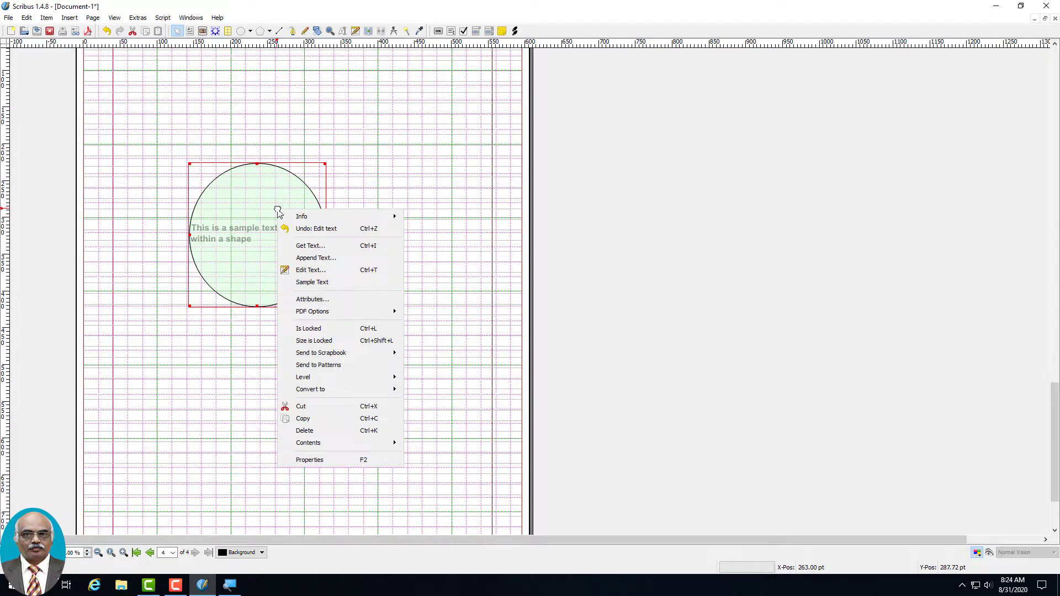
pyautogui.click(309, 460)
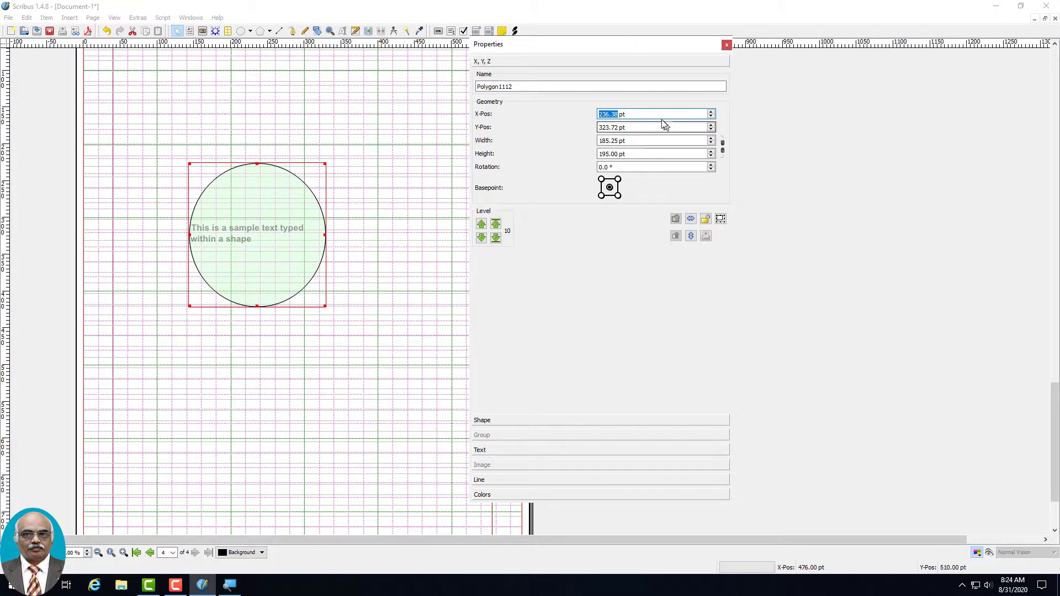
pyautogui.click(534, 450)
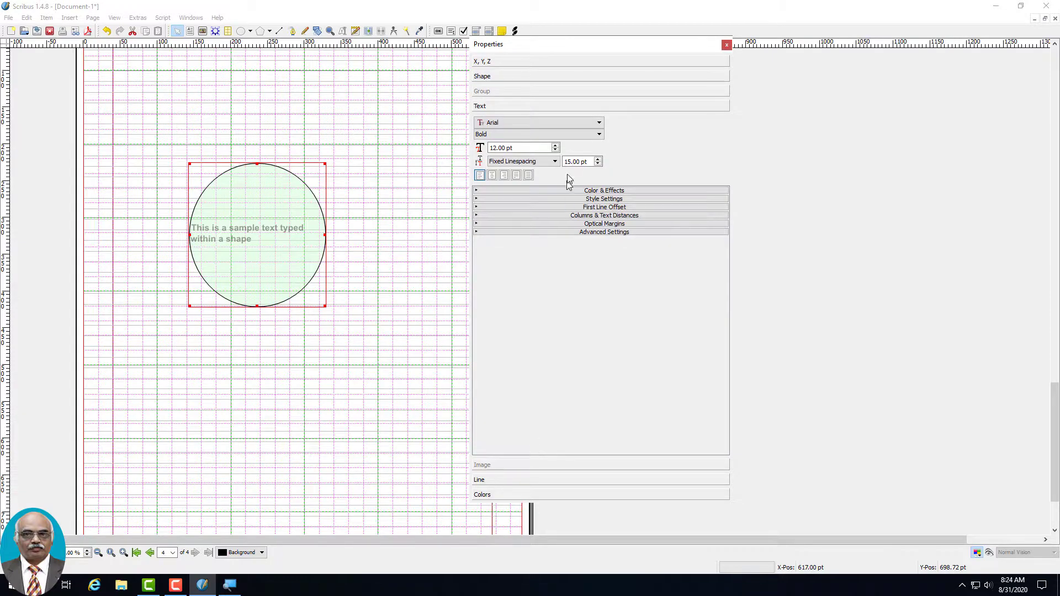
# Format the circle's text as 15 pt Elephant with line spacing set to Align to Baseline Grid.
pyautogui.click(555, 146)
pyautogui.click(556, 146)
pyautogui.click(555, 146)
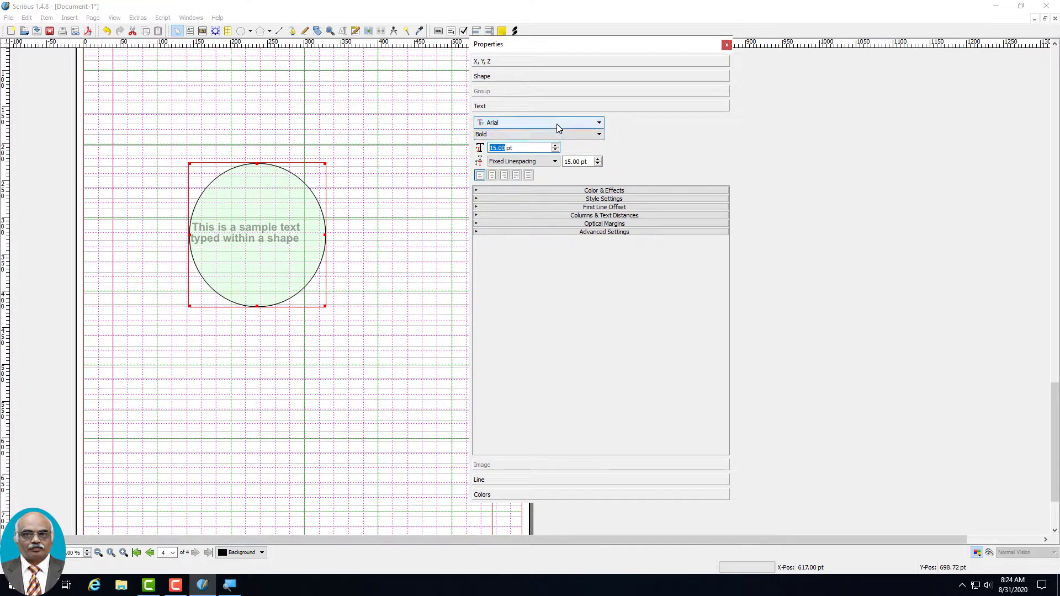
pyautogui.click(556, 123)
pyautogui.moveTo(599, 143); pyautogui.dragTo(601, 157)
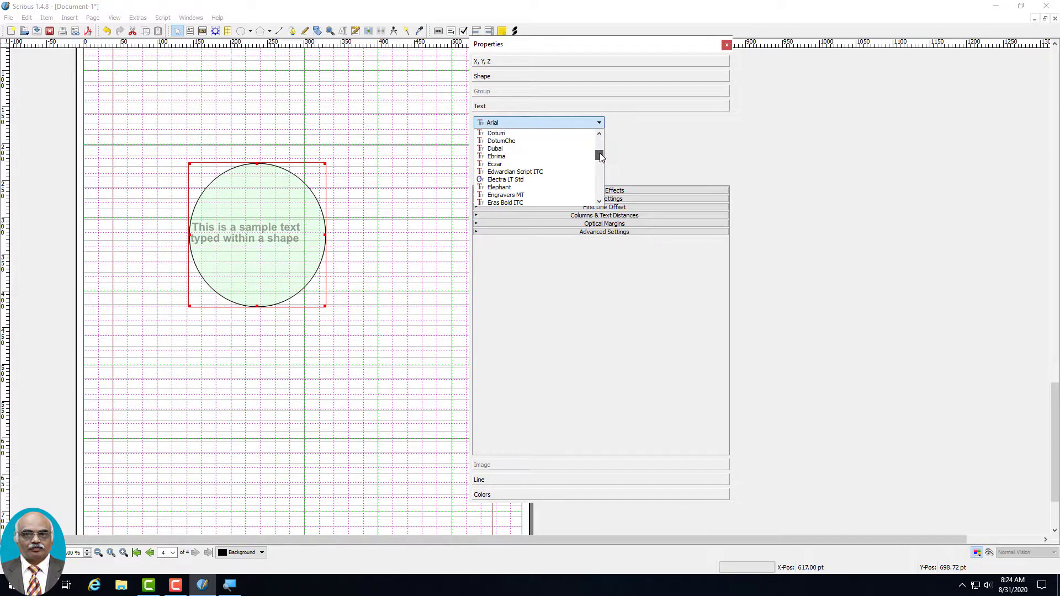
pyautogui.click(543, 187)
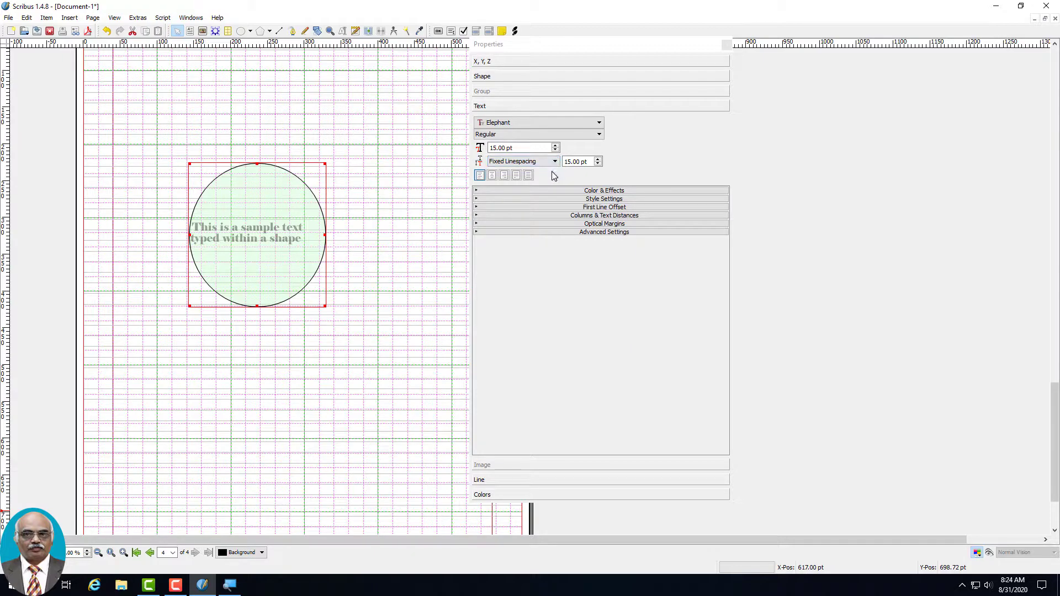
pyautogui.click(555, 162)
pyautogui.click(545, 183)
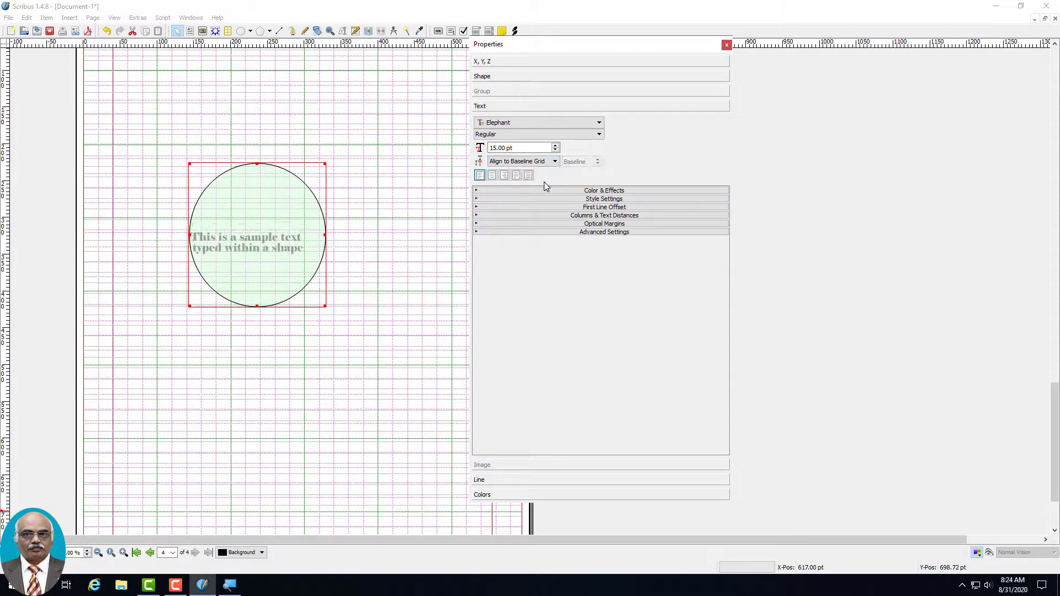
# Try Magenta and Cyan as the circle's text colour, settle on Registration, and close the properties.
pyautogui.click(604, 190)
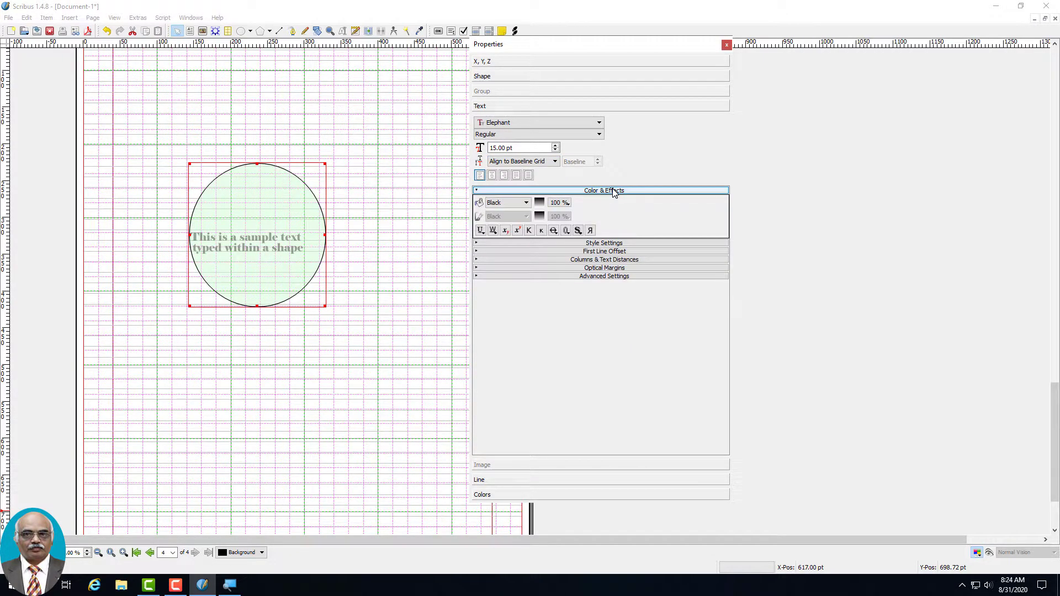
pyautogui.click(508, 203)
pyautogui.click(501, 263)
pyautogui.click(507, 202)
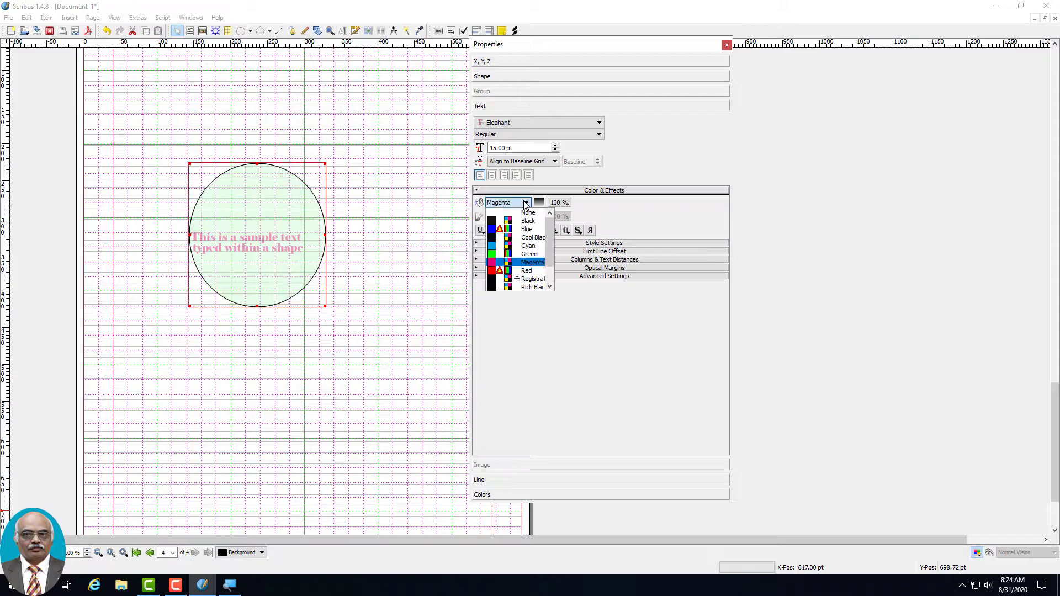
pyautogui.click(522, 249)
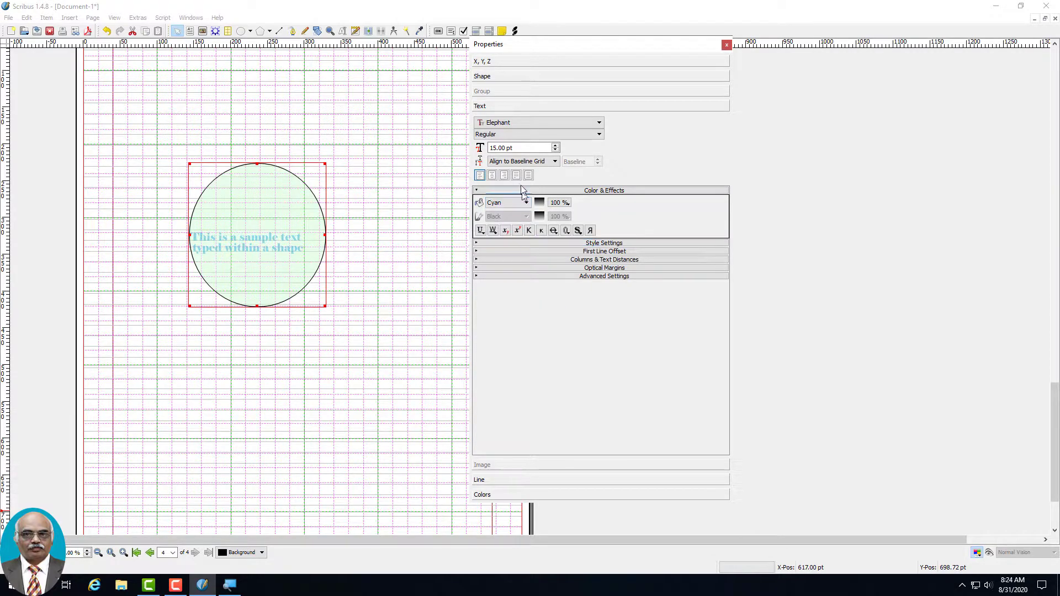
pyautogui.click(523, 205)
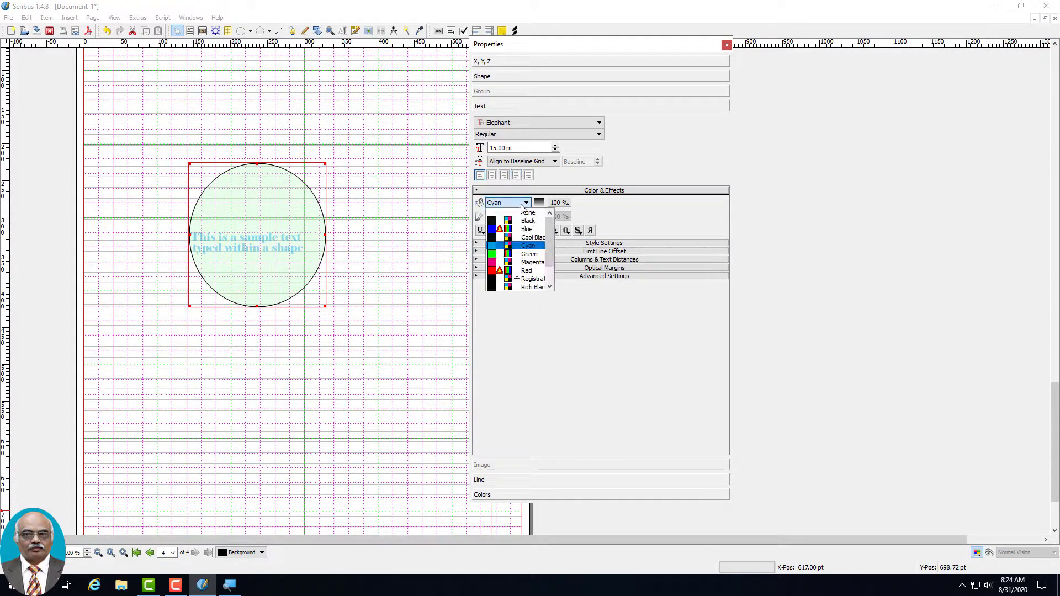
pyautogui.click(515, 280)
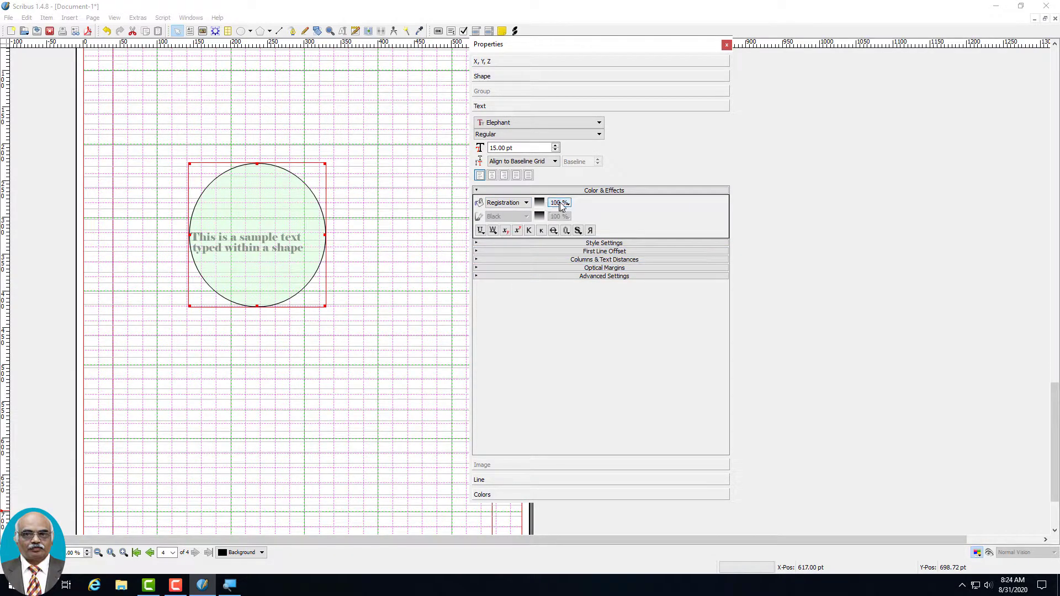
pyautogui.click(601, 243)
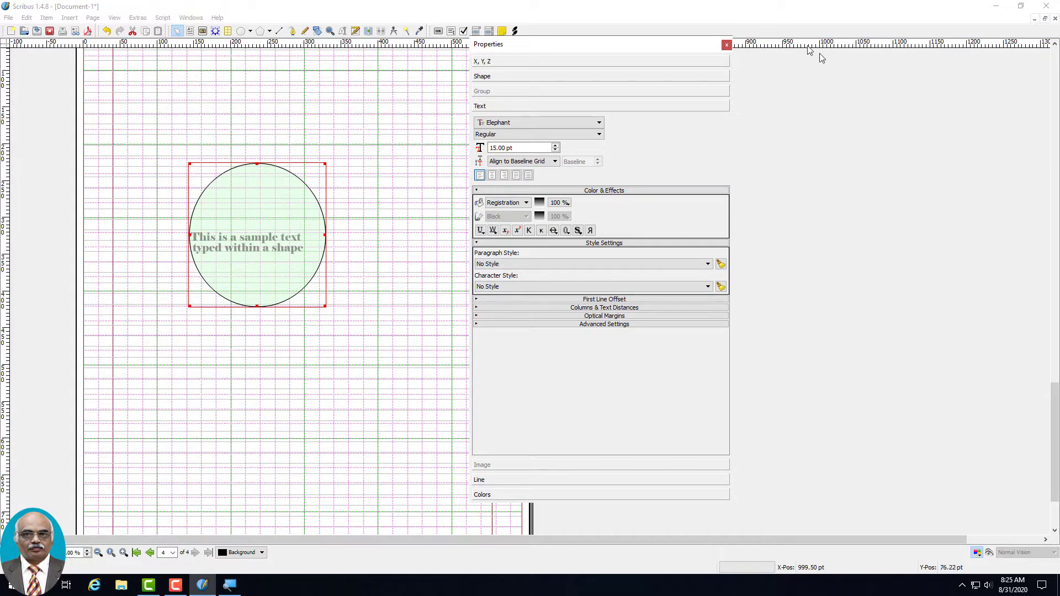
pyautogui.click(726, 44)
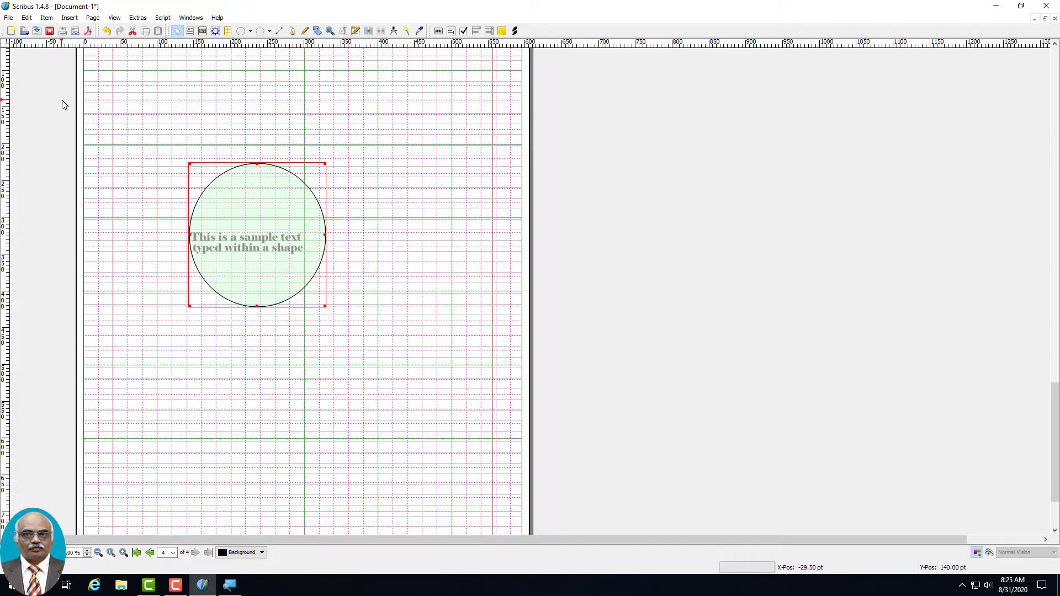
# Draw the default shape with inward-curved corners, about 179 pt wide and 201 pt high, below the circle on page 4.
pyautogui.click(69, 18)
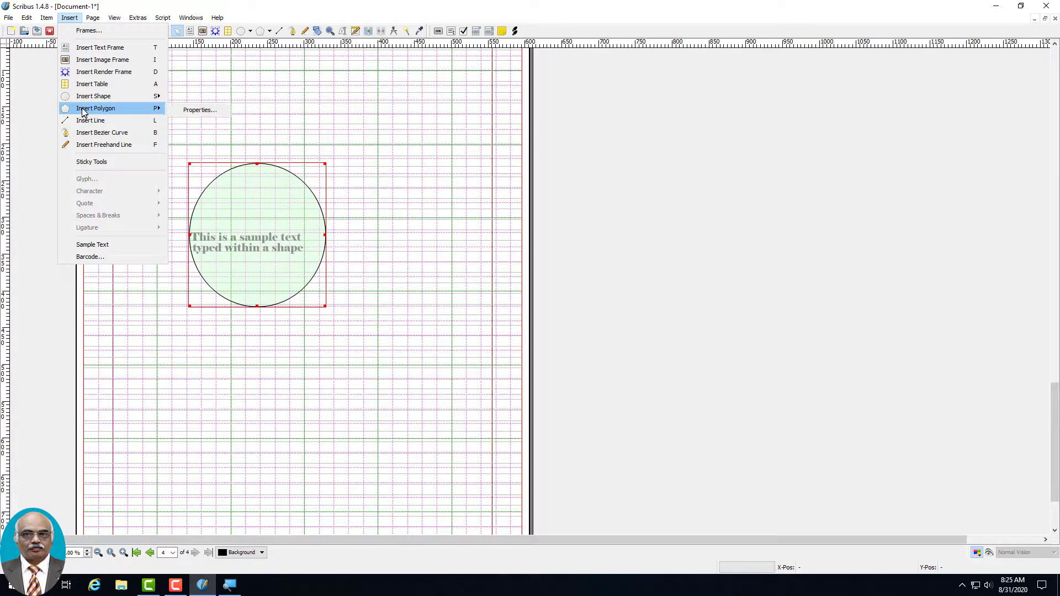
pyautogui.moveTo(108, 100)
pyautogui.moveTo(185, 102)
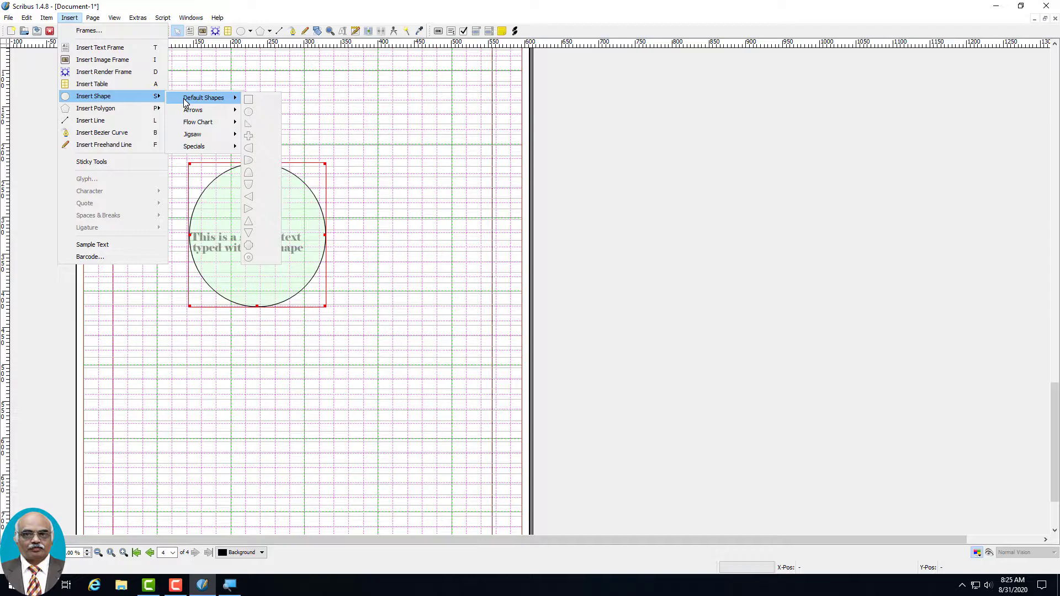
pyautogui.click(254, 244)
pyautogui.moveTo(233, 361); pyautogui.dragTo(364, 508)
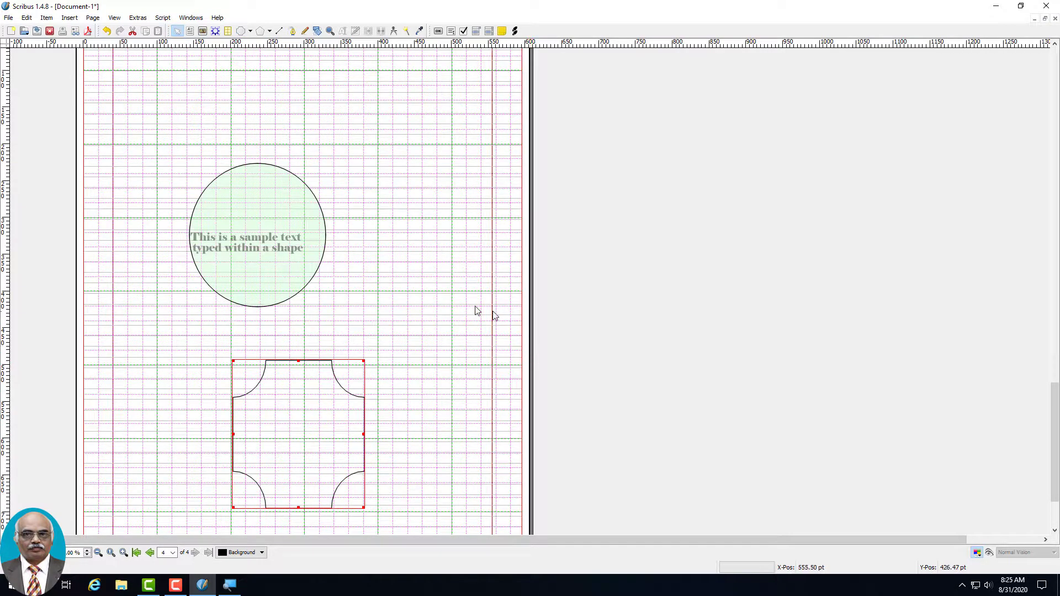
# Try Green as the line colour of the shape with inward-curved corners and settle on Cyan.
pyautogui.rightClick(280, 413)
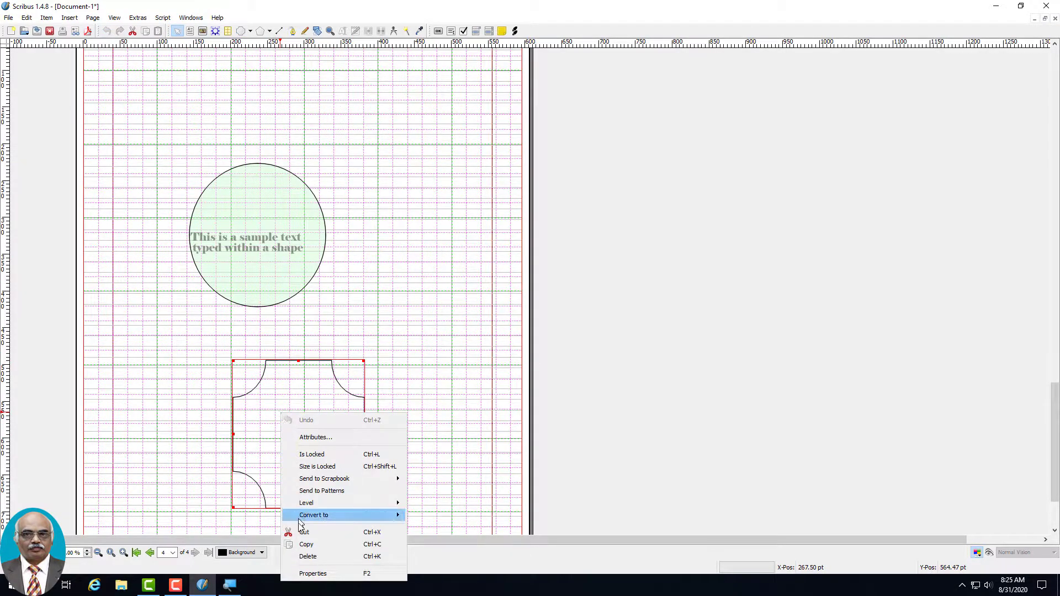
pyautogui.click(310, 574)
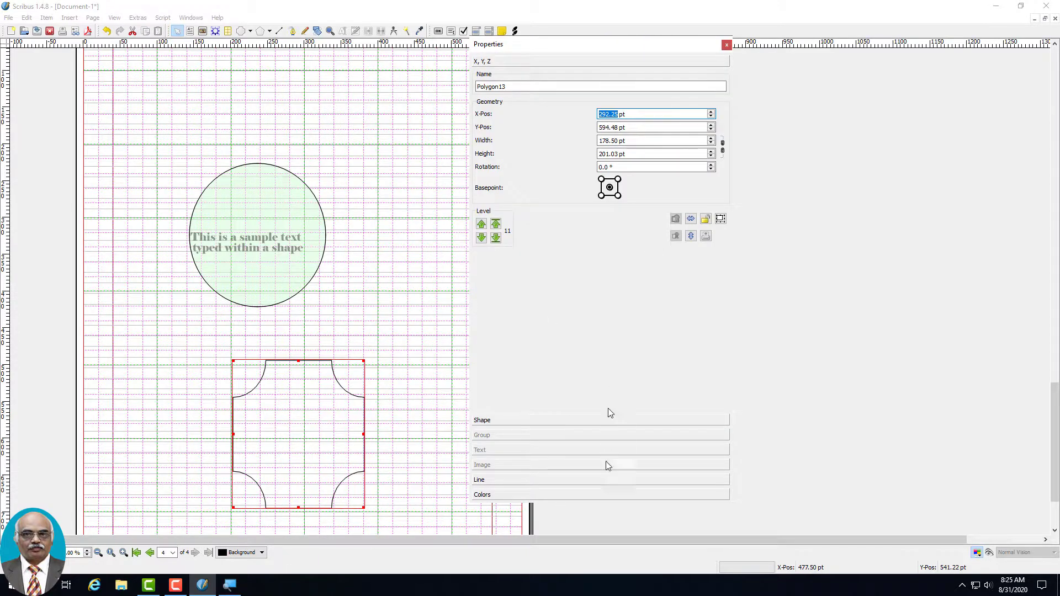
pyautogui.click(514, 493)
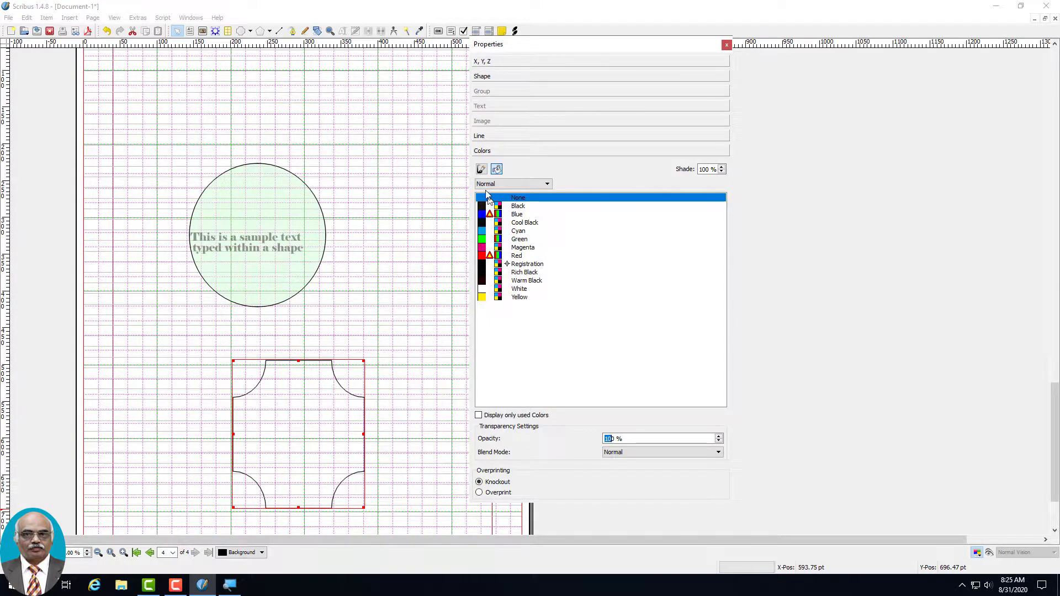
pyautogui.click(481, 169)
pyautogui.click(483, 226)
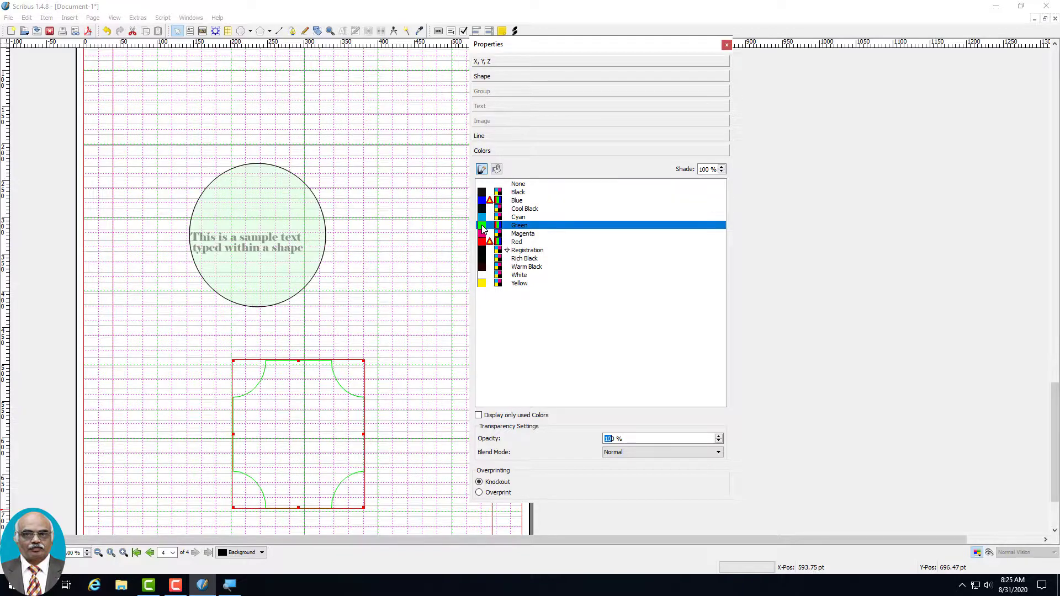
pyautogui.click(483, 221)
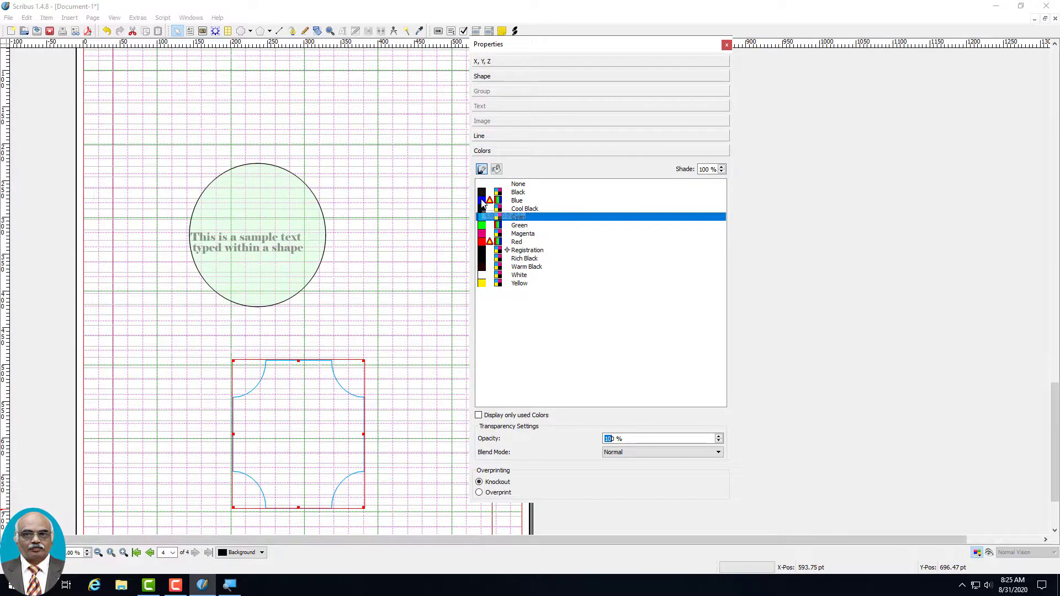
pyautogui.click(726, 45)
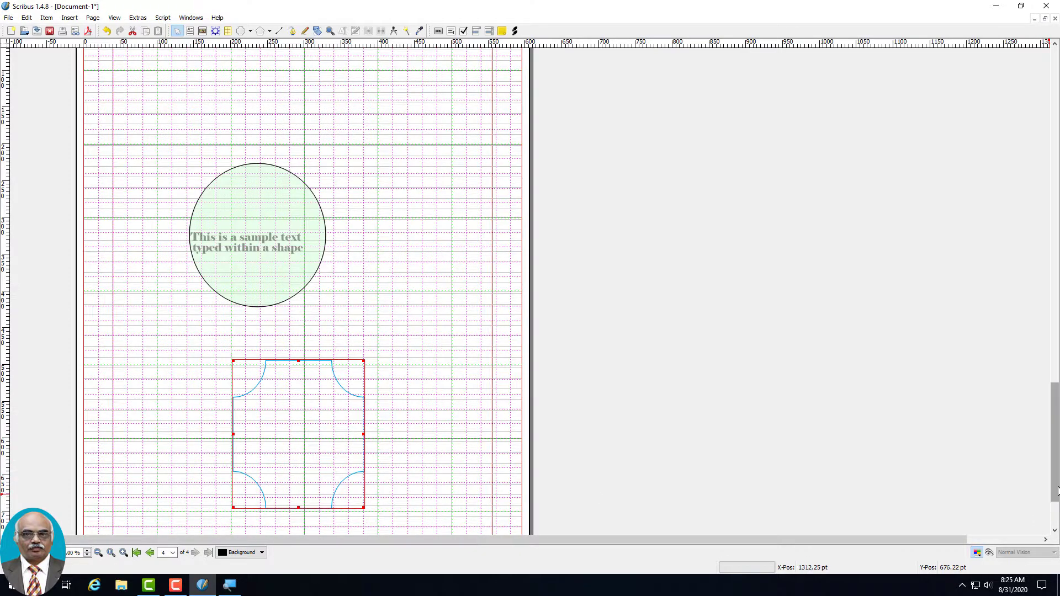
# Convert the cyan-outlined shape with inward-curved corners on page 4 to an image frame.
pyautogui.scroll(-3, 1054, 441)
pyautogui.rightClick(277, 353)
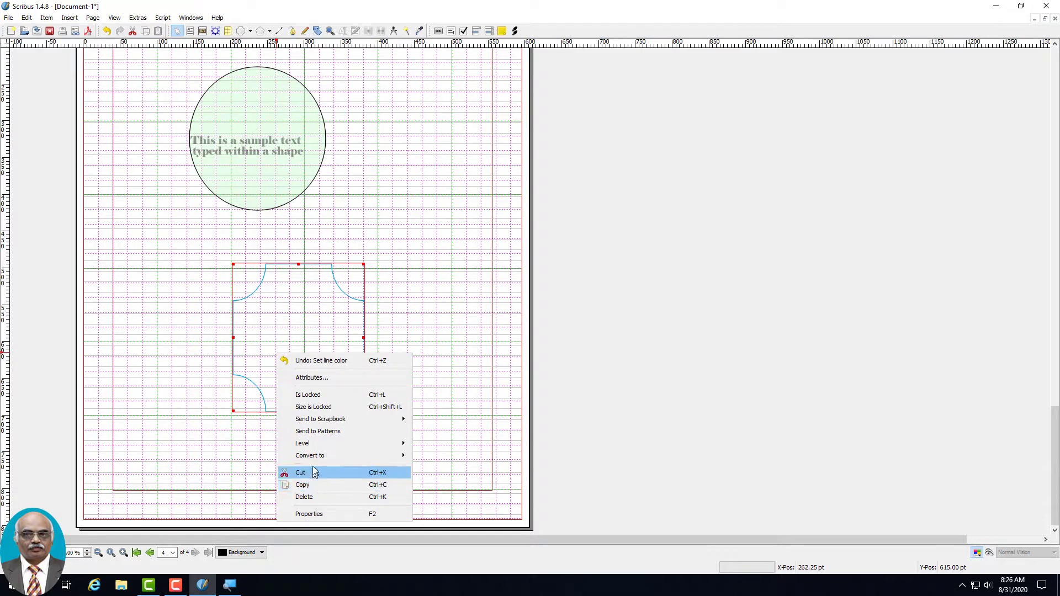
pyautogui.moveTo(312, 455)
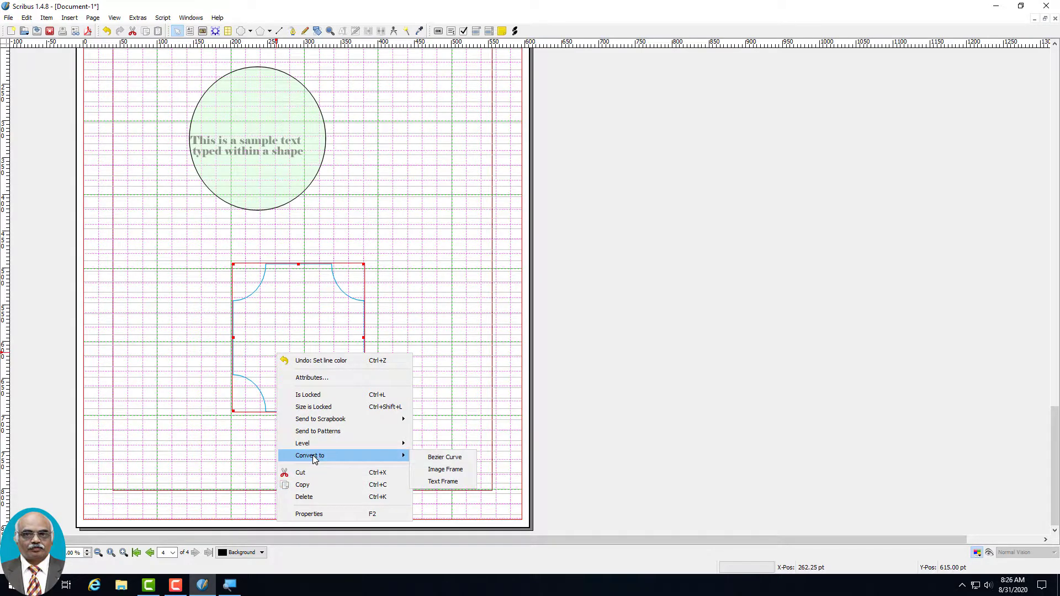
pyautogui.click(441, 469)
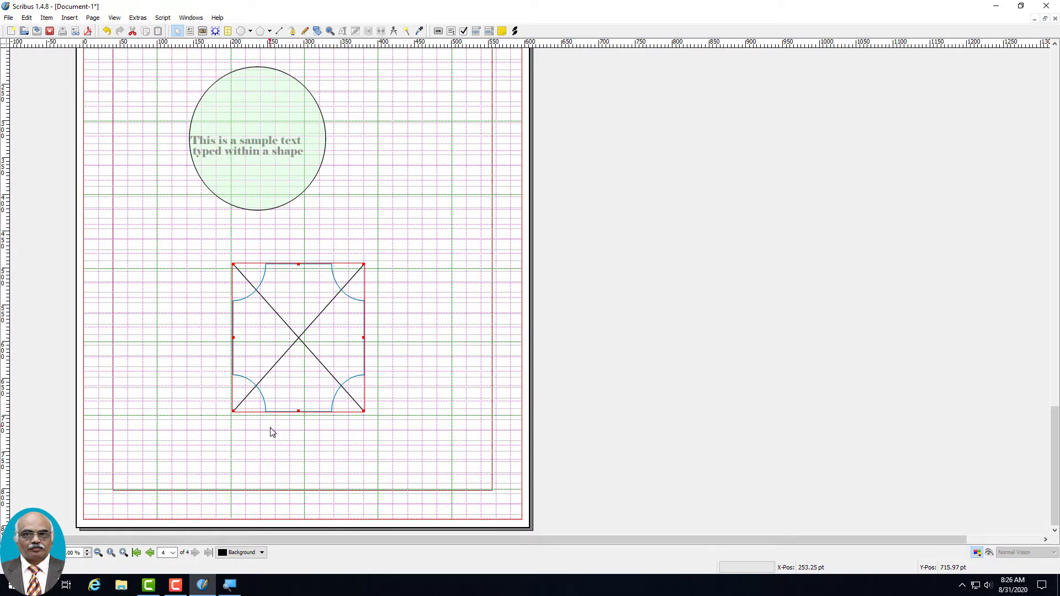
# Load mastoidectomy.PNG from the hearingaids folder on the Desktop into the new image frame below the circle.
pyautogui.doubleClick(302, 343)
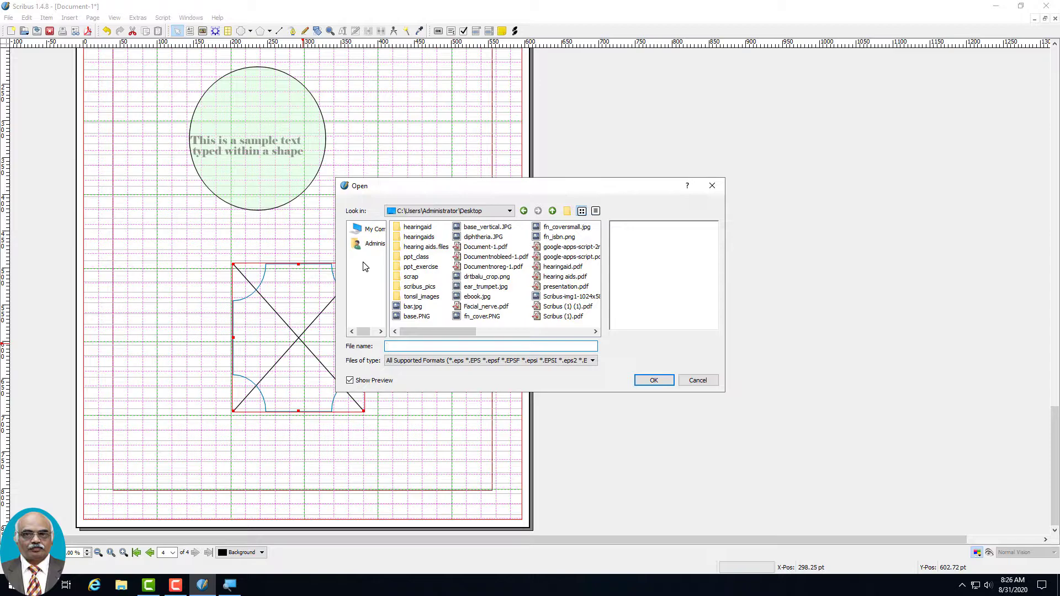
pyautogui.click(469, 237)
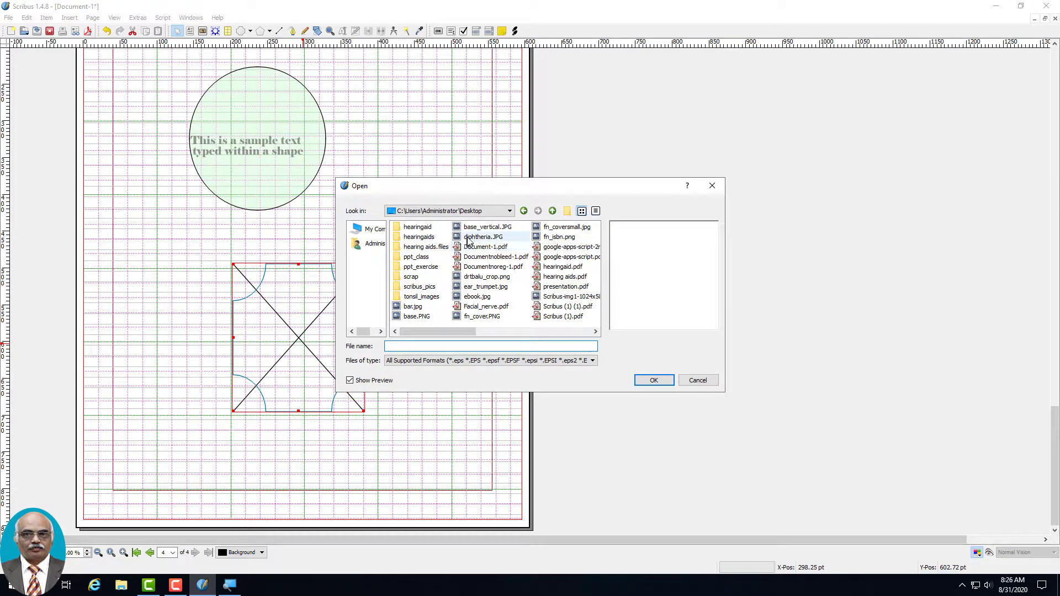
pyautogui.click(426, 239)
pyautogui.doubleClick(426, 239)
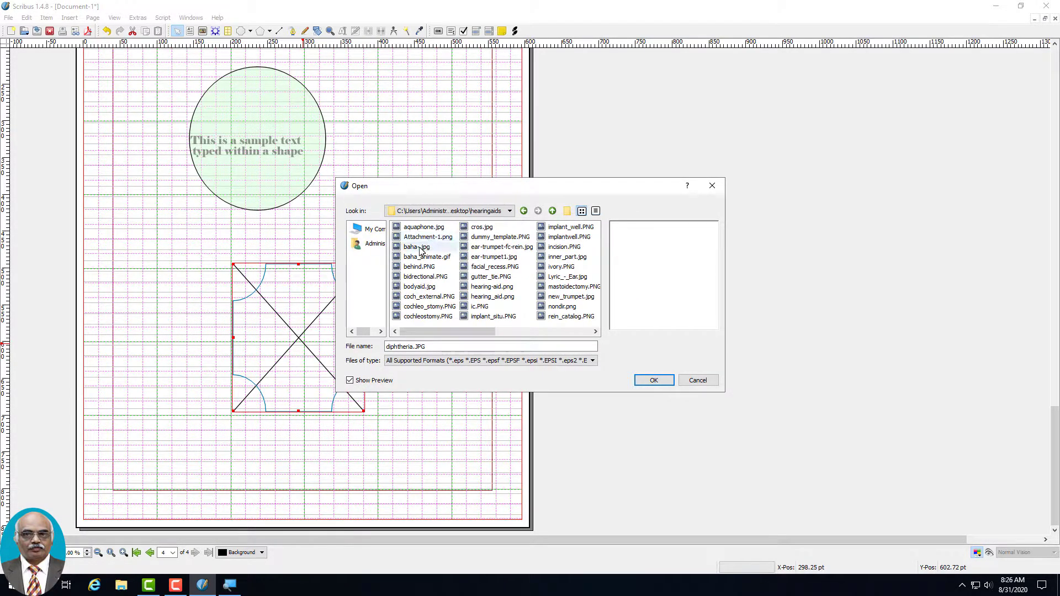
pyautogui.click(419, 247)
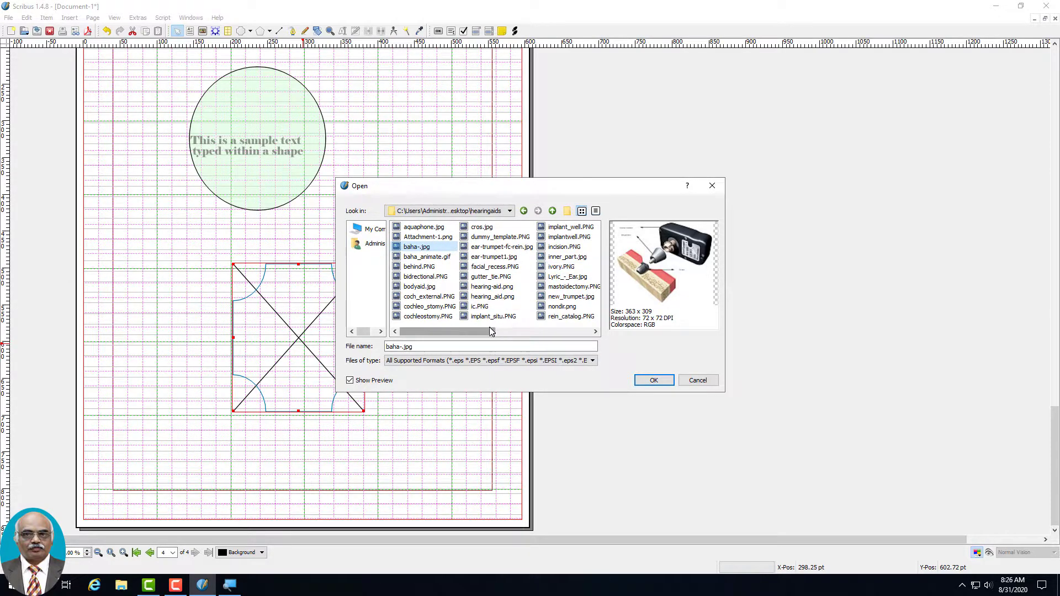
pyautogui.moveTo(483, 331); pyautogui.dragTo(531, 330)
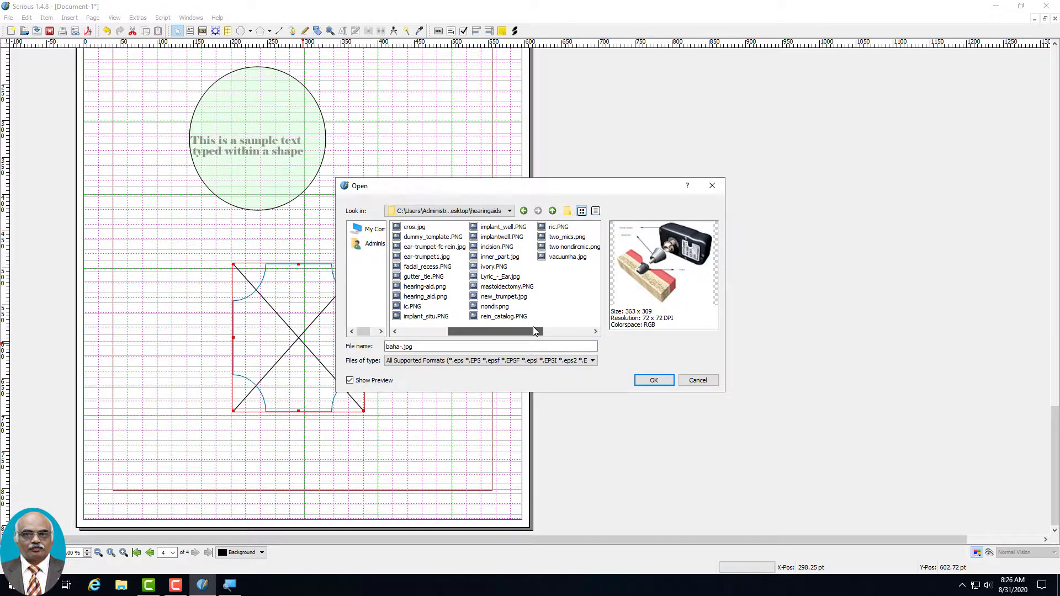
pyautogui.click(516, 288)
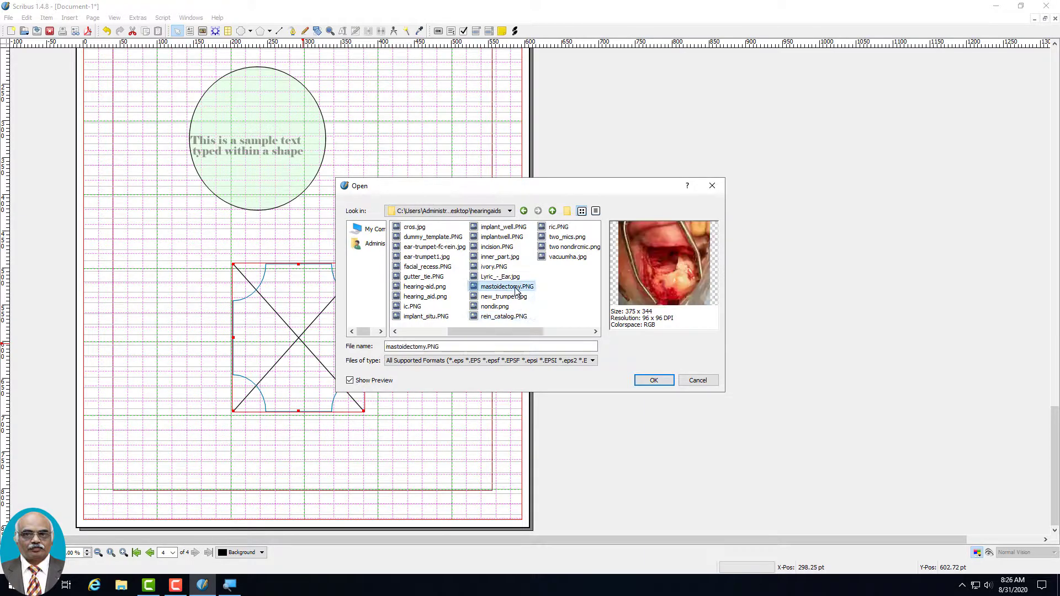
pyautogui.click(654, 380)
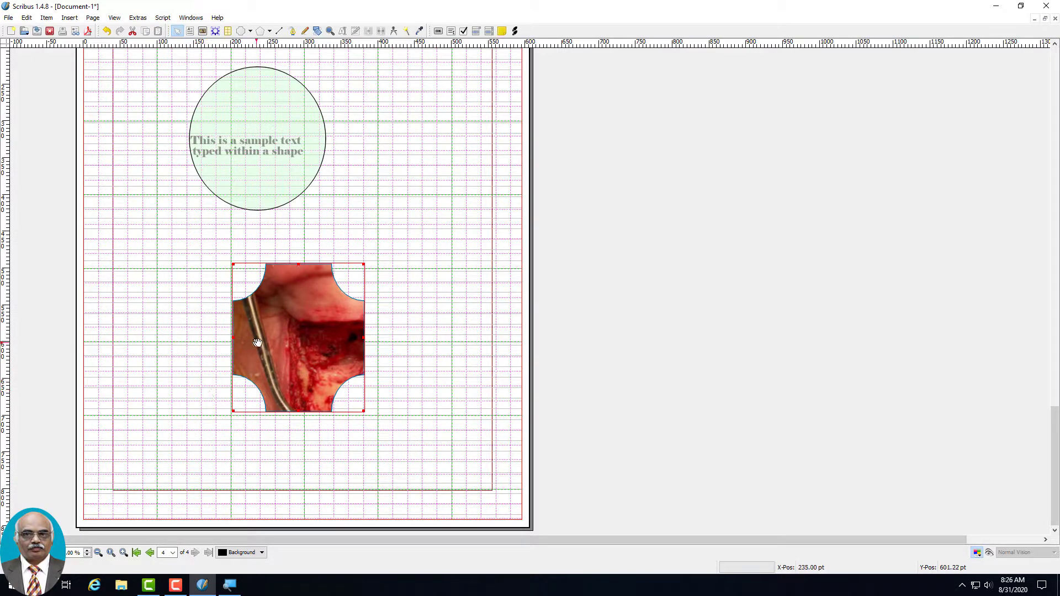
# Shift the picture inside its frame to an X position of -29 pt and a Y position of -1 pt.
pyautogui.rightClick(281, 338)
pyautogui.click(299, 334)
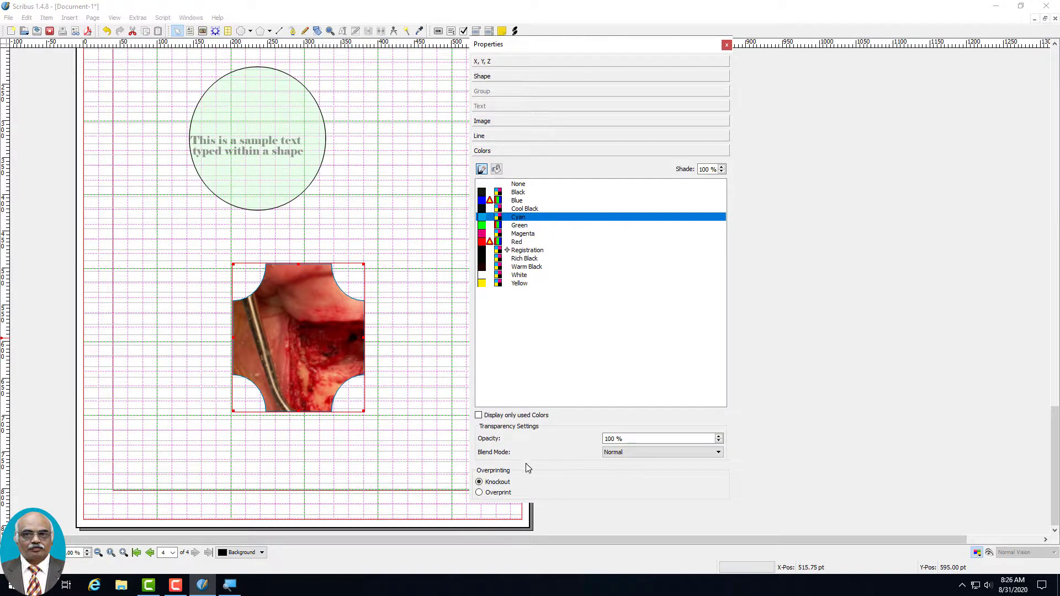
pyautogui.click(530, 122)
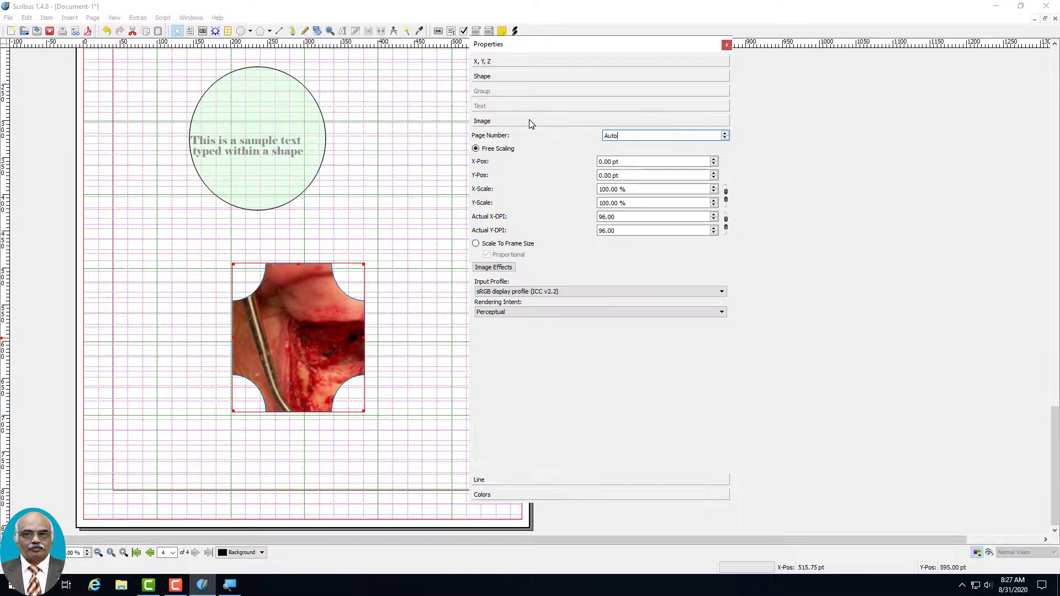
pyautogui.click(715, 160)
pyautogui.click(714, 164)
pyautogui.click(714, 165)
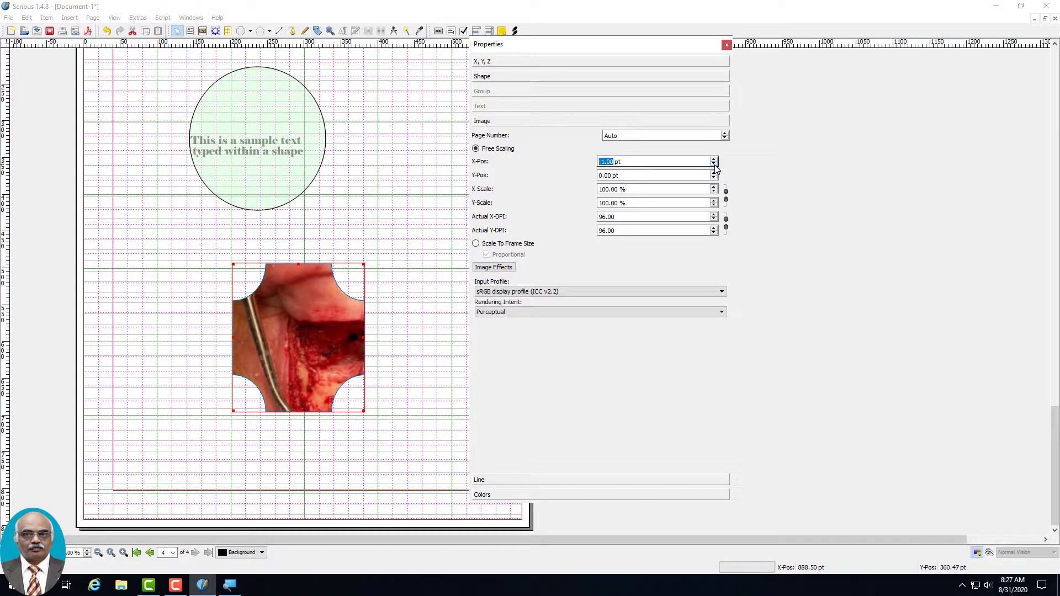
pyautogui.click(714, 165)
pyautogui.click(715, 165)
pyautogui.click(715, 164)
pyautogui.click(714, 164)
pyautogui.click(714, 165)
pyautogui.click(715, 164)
pyautogui.click(715, 164)
pyautogui.click(714, 164)
pyautogui.click(714, 164)
pyautogui.click(714, 164)
pyautogui.click(714, 165)
pyautogui.click(714, 165)
pyautogui.click(714, 164)
pyautogui.click(715, 165)
pyautogui.click(714, 164)
pyautogui.click(714, 164)
pyautogui.click(714, 165)
pyautogui.click(715, 164)
pyautogui.click(714, 165)
pyautogui.click(714, 164)
pyautogui.click(714, 165)
pyautogui.click(714, 164)
pyautogui.click(714, 164)
pyautogui.click(715, 165)
pyautogui.click(715, 164)
pyautogui.click(714, 164)
pyautogui.click(714, 165)
pyautogui.click(714, 164)
pyautogui.click(714, 173)
pyautogui.click(715, 177)
pyautogui.click(714, 177)
pyautogui.rightClick(716, 179)
pyautogui.click(778, 132)
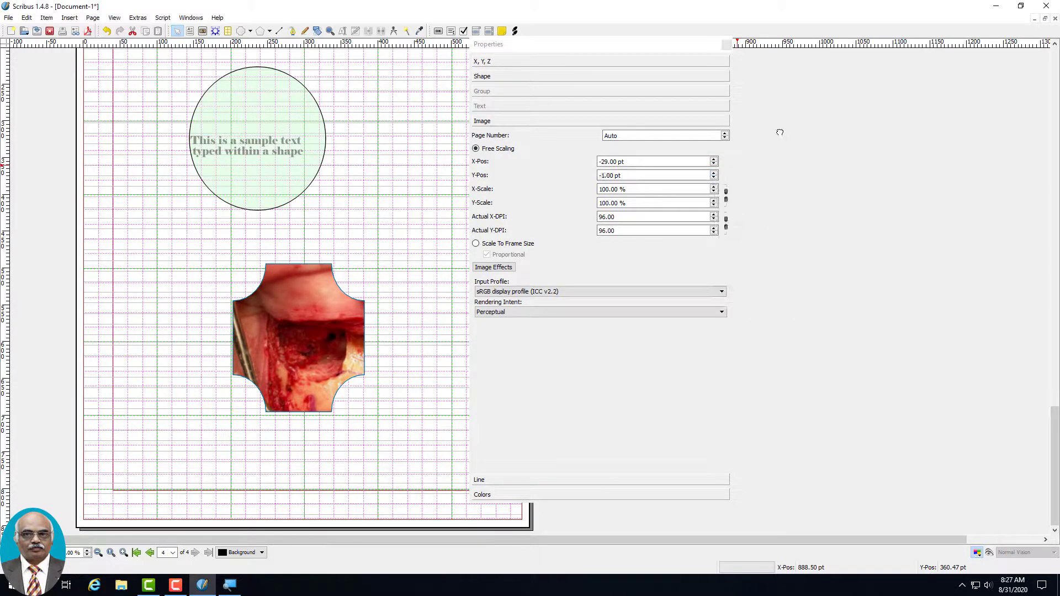
# Move the image frame up the page to a Y position of 589.48 pt.
pyautogui.click(259, 372)
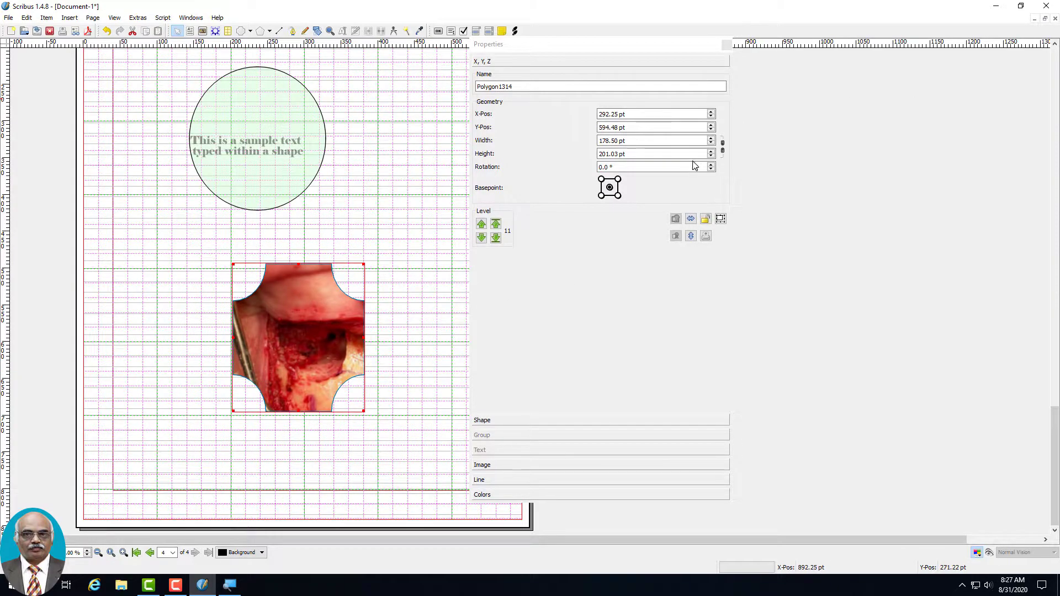
pyautogui.click(711, 130)
pyautogui.click(711, 131)
pyautogui.click(711, 131)
pyautogui.click(711, 131)
pyautogui.click(710, 130)
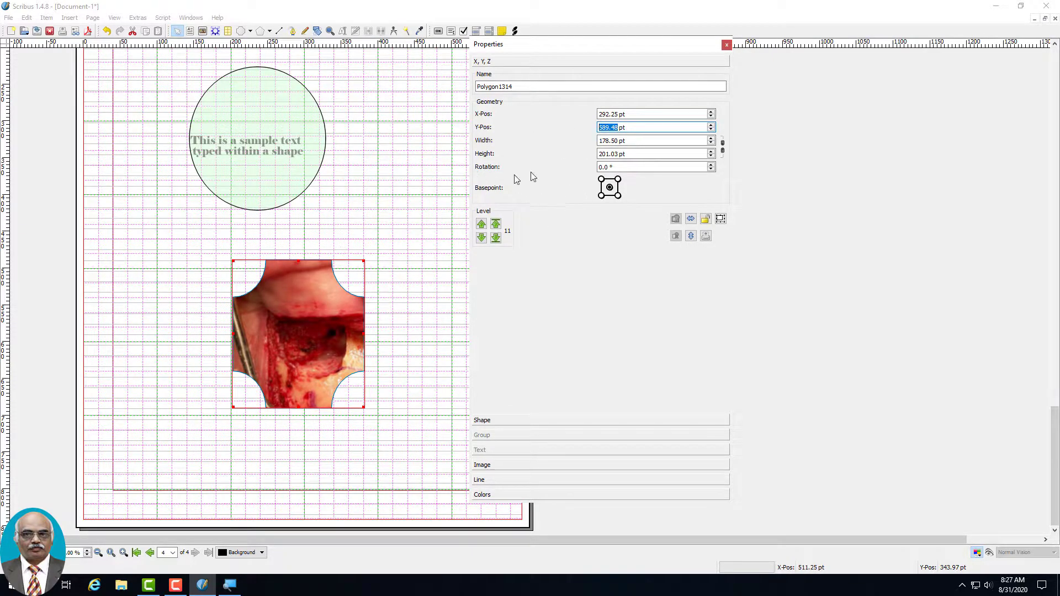
pyautogui.click(487, 154)
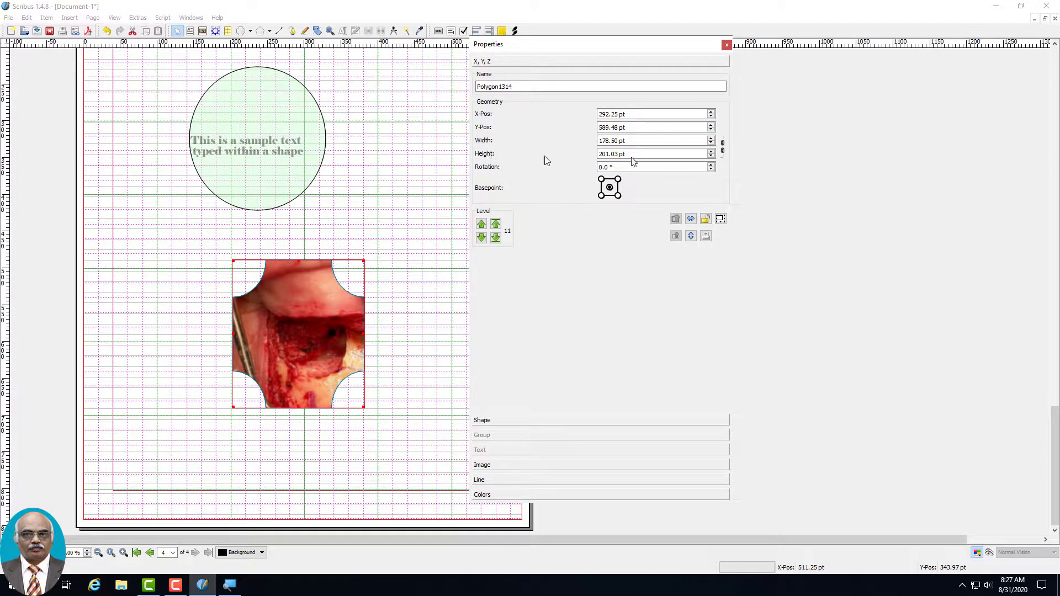
# Link the image frame's width and height, enlarge it proportionally to a width of 184.50 pt, and deselect it.
pyautogui.click(723, 146)
pyautogui.click(711, 138)
pyautogui.click(711, 138)
pyautogui.click(711, 138)
pyautogui.click(711, 138)
pyautogui.click(710, 138)
pyautogui.click(711, 138)
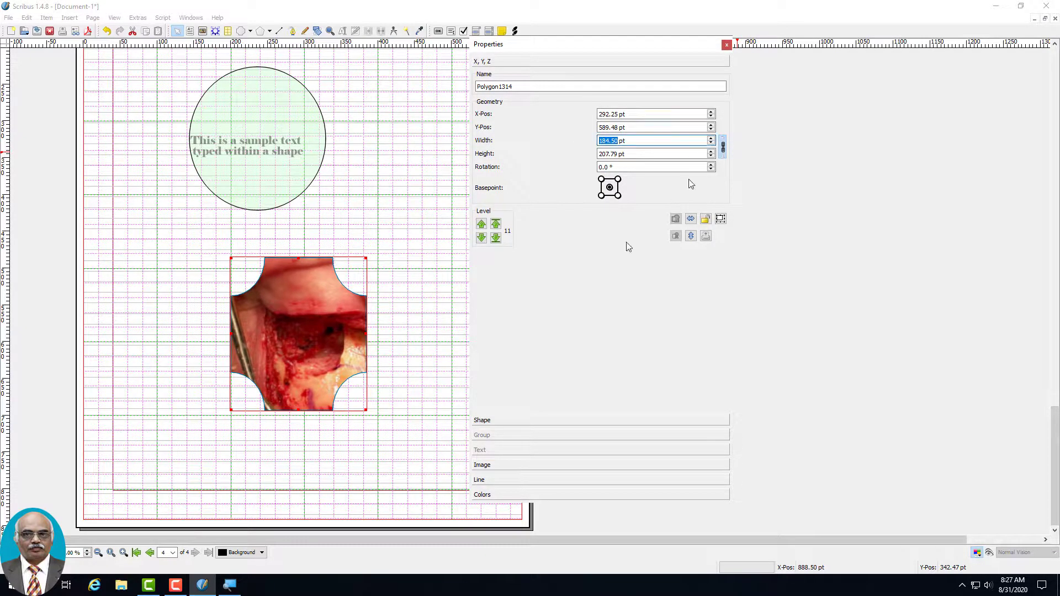
pyautogui.click(410, 280)
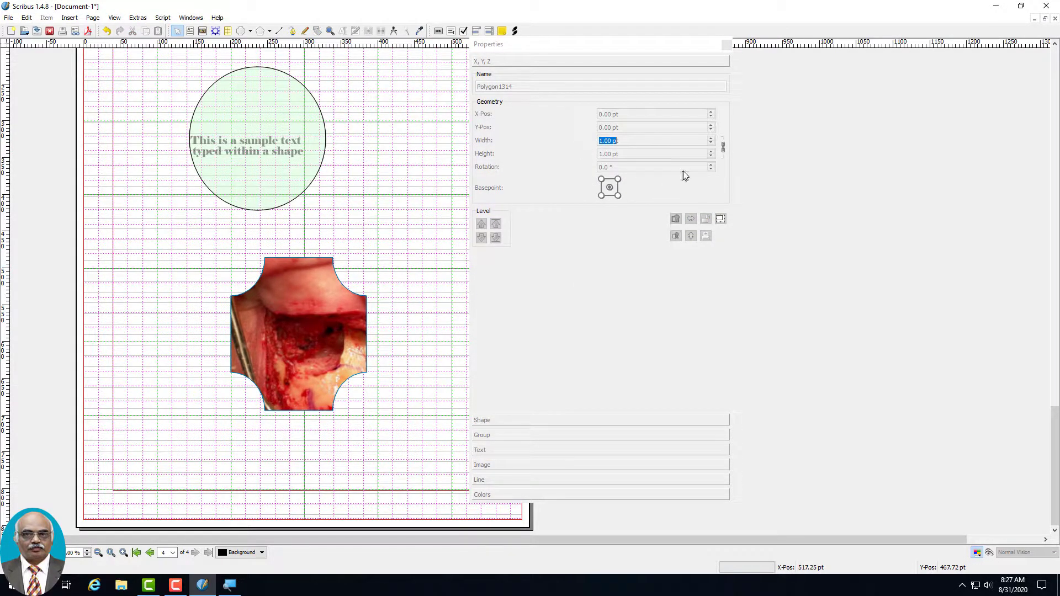